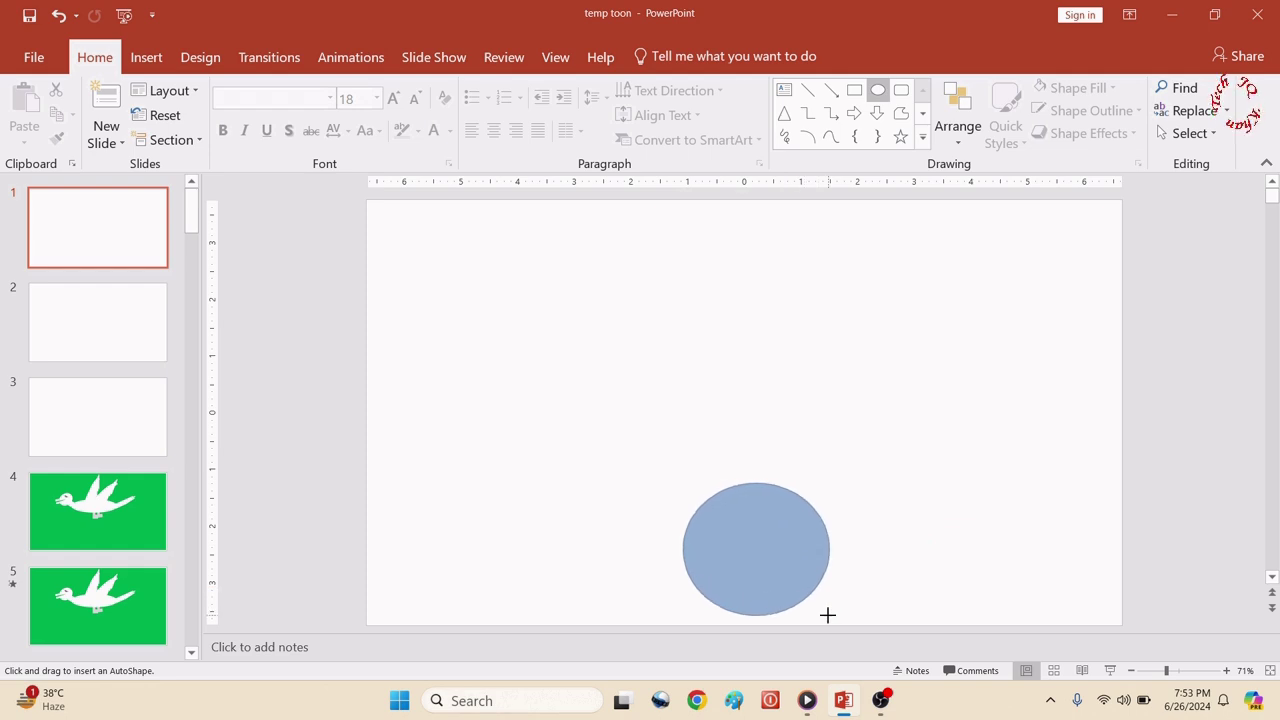
Stretch the circle taller and remove its outline.
{"action": "left_click_drag", "start_coordinate": [756, 557], "coordinate": [733, 542]}
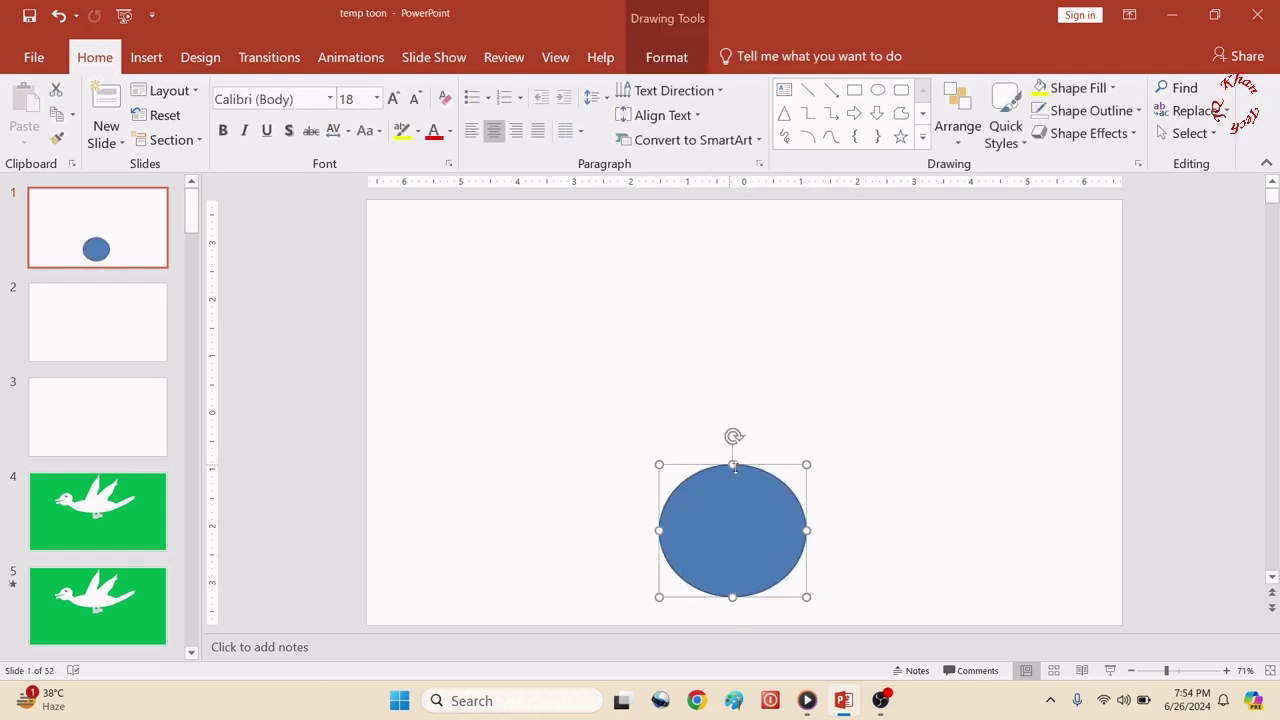
{"action": "left_click_drag", "start_coordinate": [732, 462], "coordinate": [728, 459]}
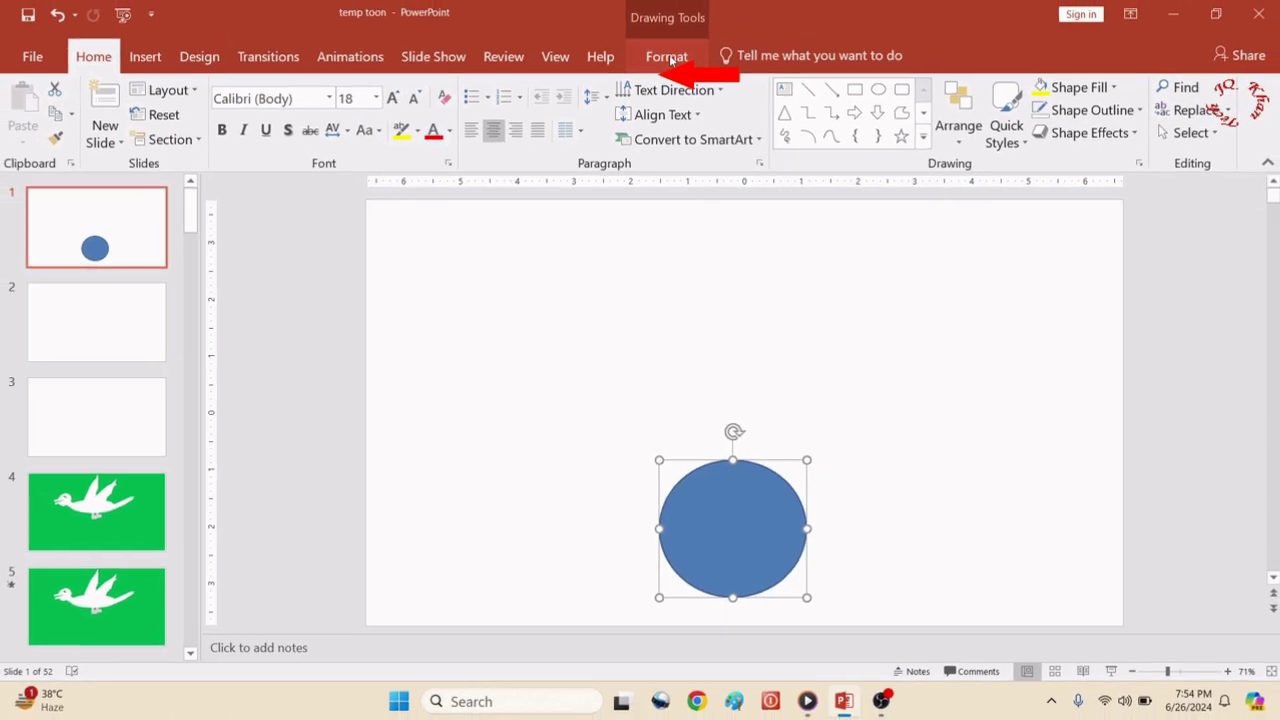
{"action": "left_click", "coordinate": [668, 50]}
{"action": "left_click", "coordinate": [608, 110]}
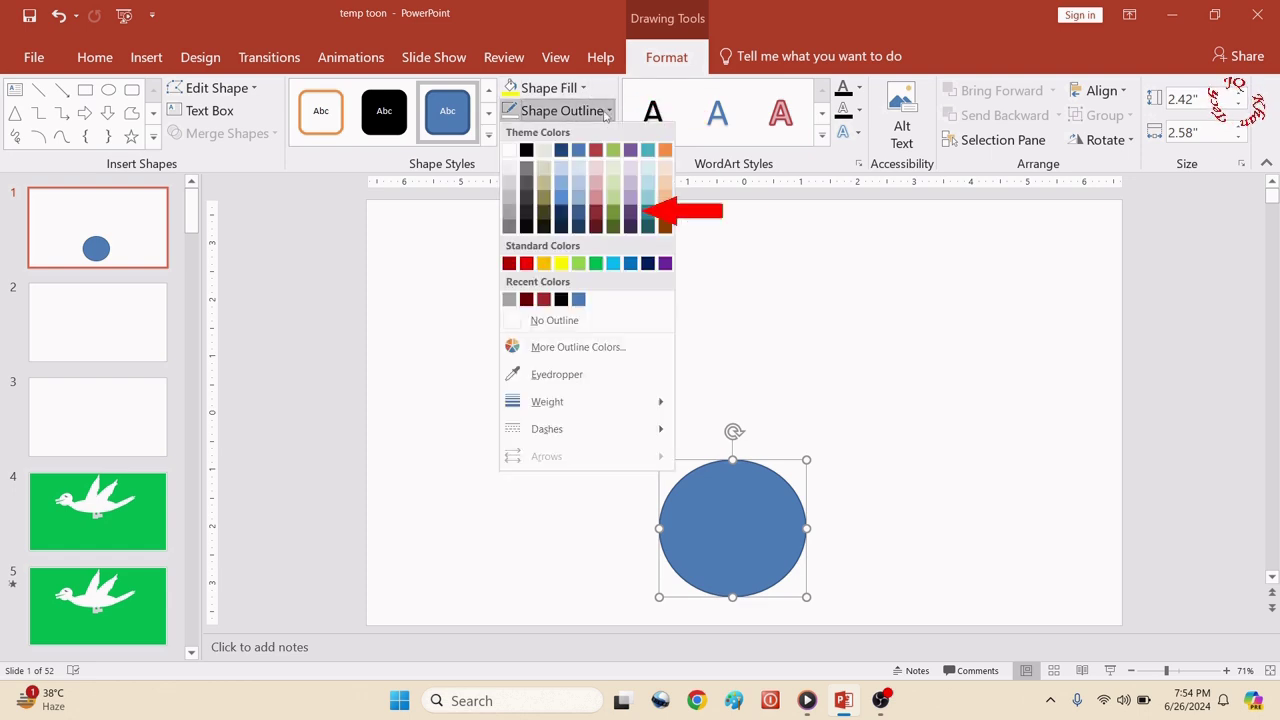
{"action": "left_click", "coordinate": [527, 330]}
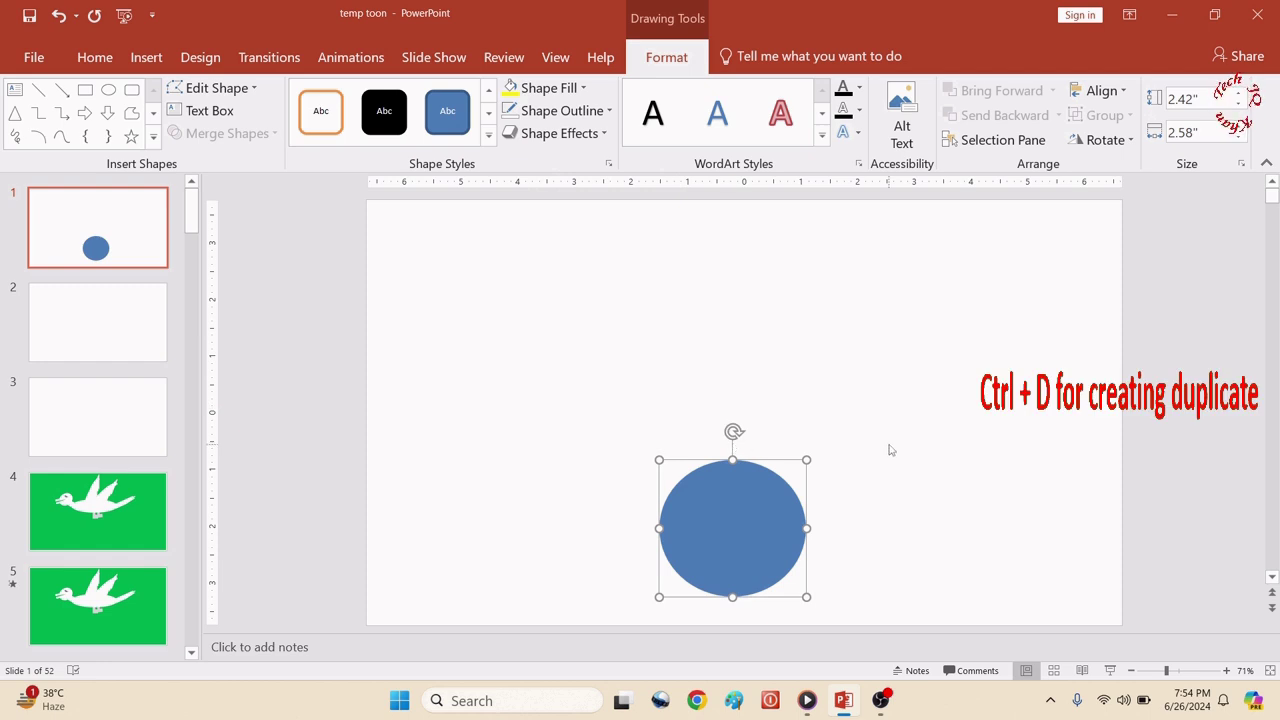
Duplicate the circle, shift the copy right to overlap the original, and fill it yellow.
{"action": "key", "text": "ctrl+d"}
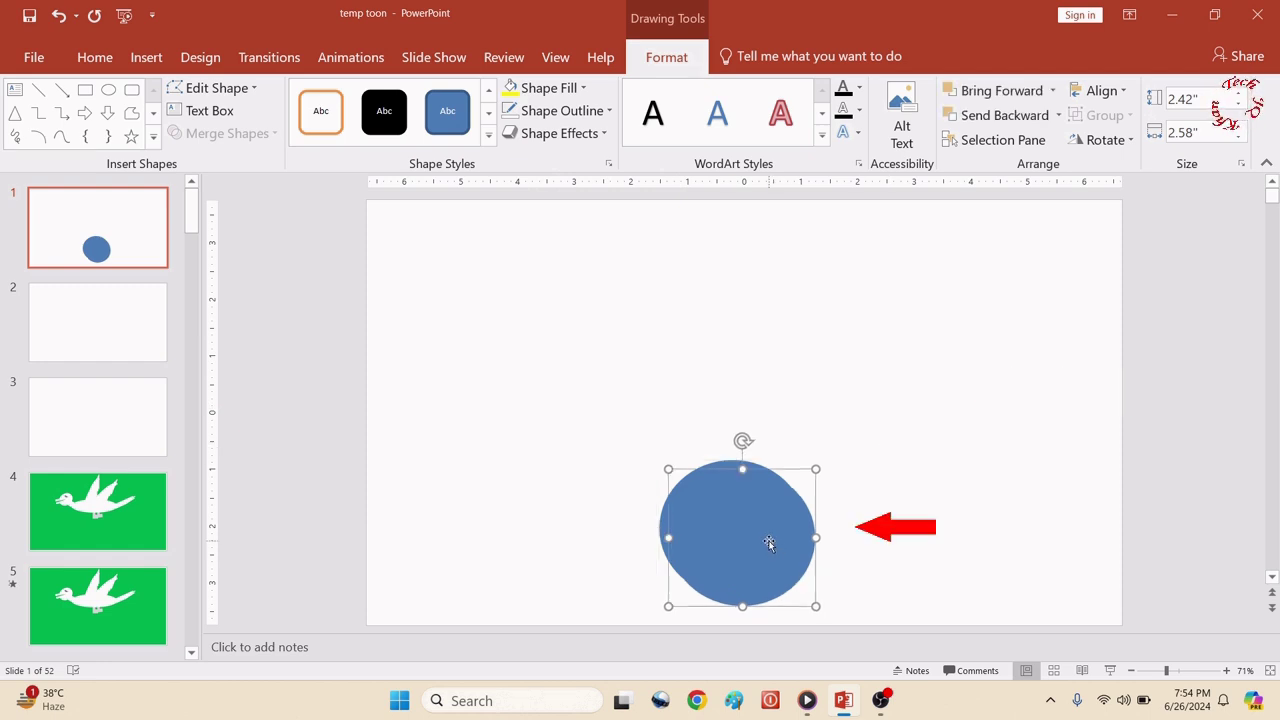
{"action": "left_click_drag", "start_coordinate": [698, 517], "coordinate": [759, 497]}
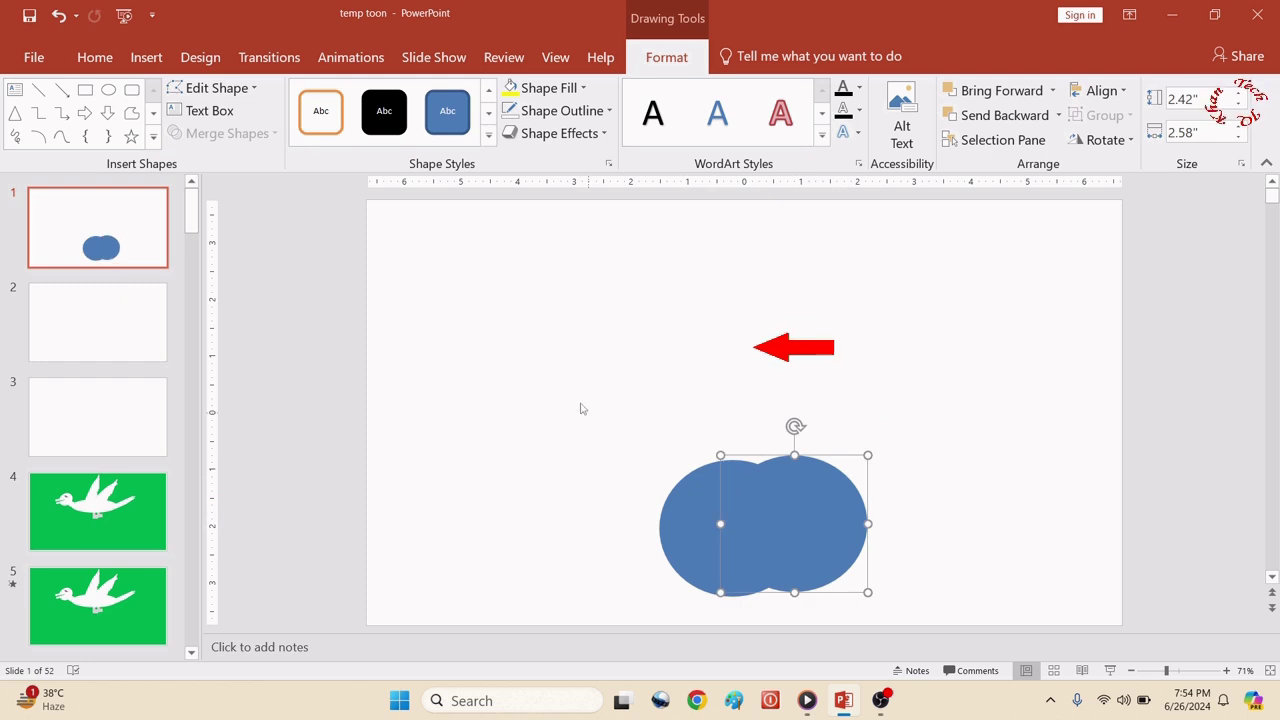
{"action": "left_click", "coordinate": [580, 407]}
{"action": "left_click", "coordinate": [755, 500]}
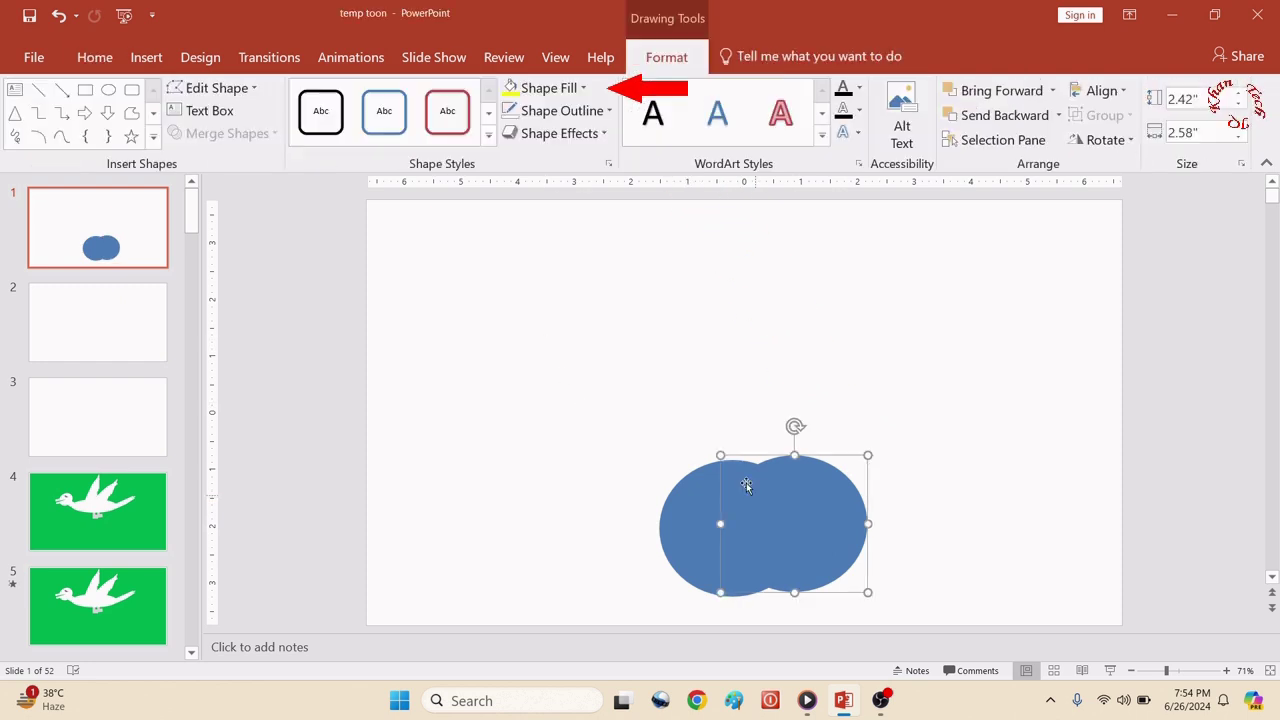
{"action": "left_click", "coordinate": [553, 92]}
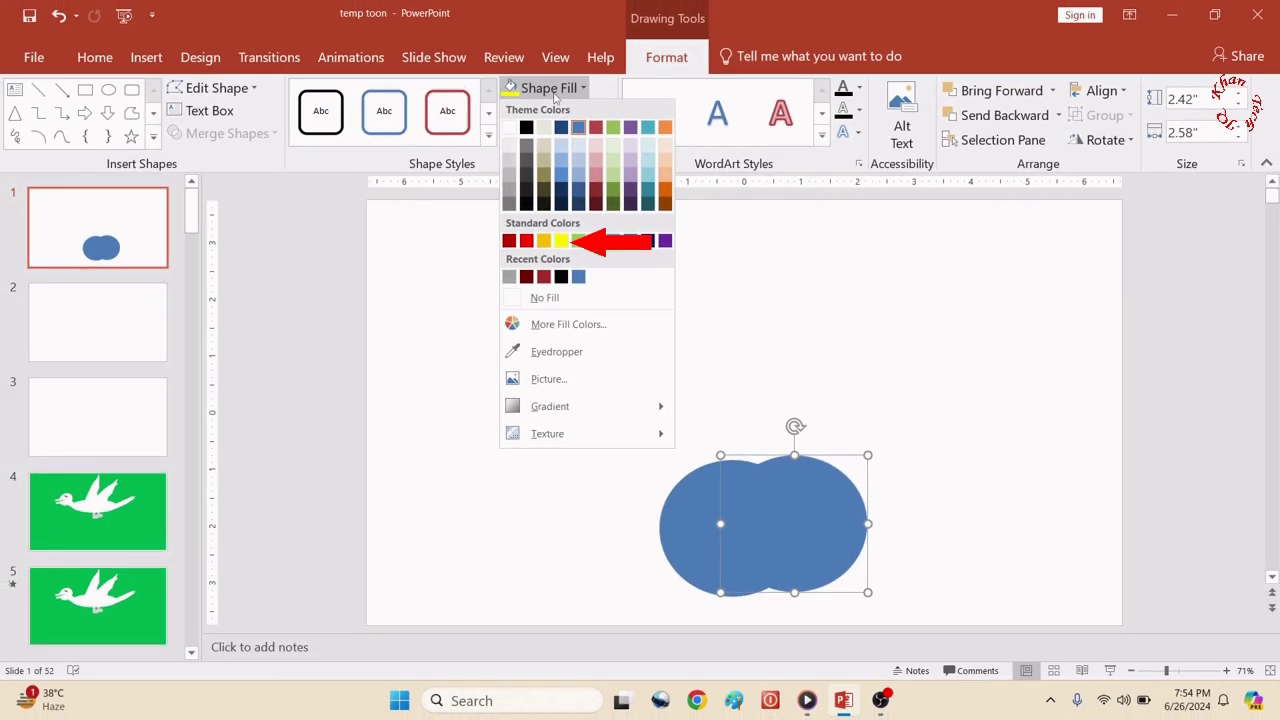
{"action": "left_click", "coordinate": [559, 238]}
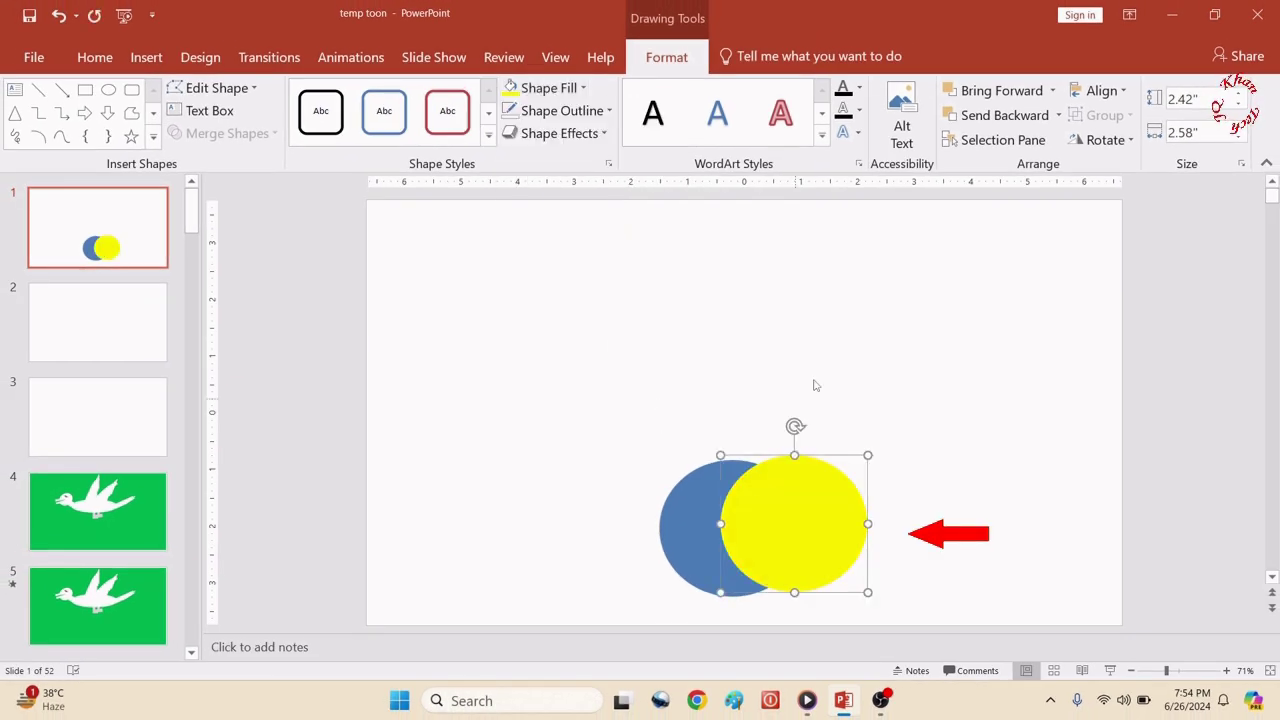
Align both circles by their centres and vertical middles.
{"action": "left_click_drag", "start_coordinate": [524, 374], "coordinate": [978, 632]}
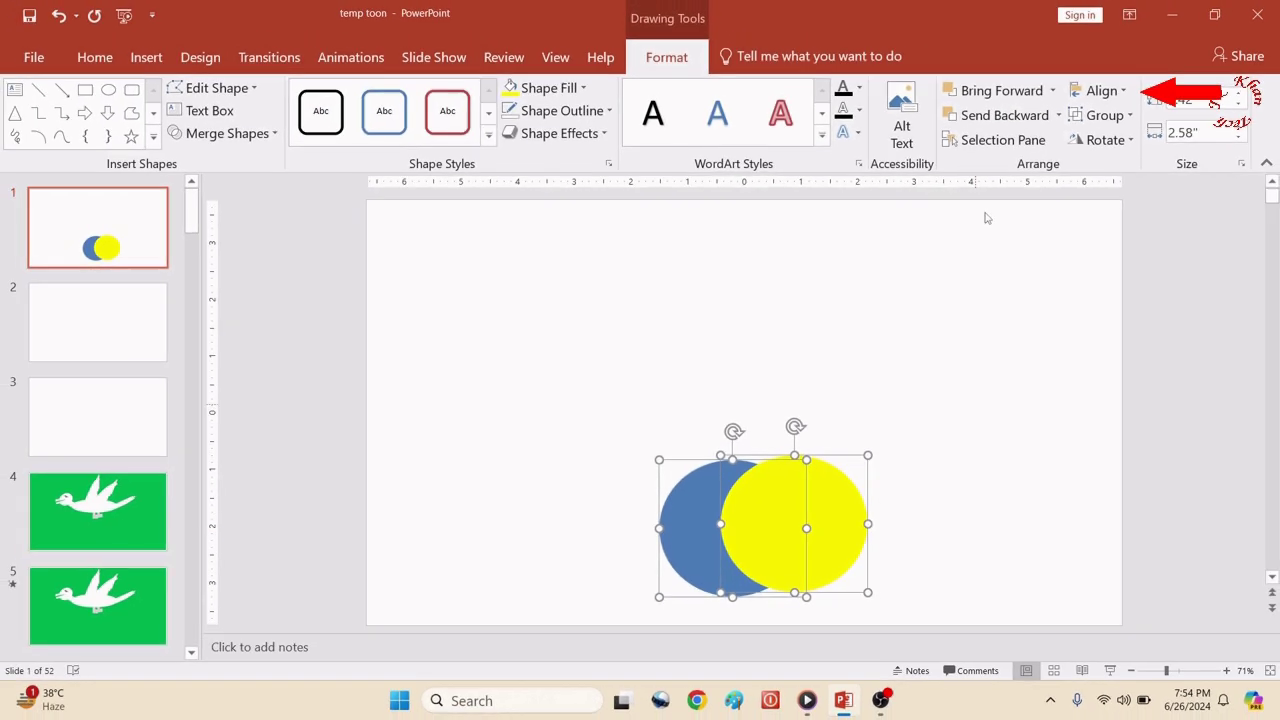
{"action": "left_click", "coordinate": [1125, 91]}
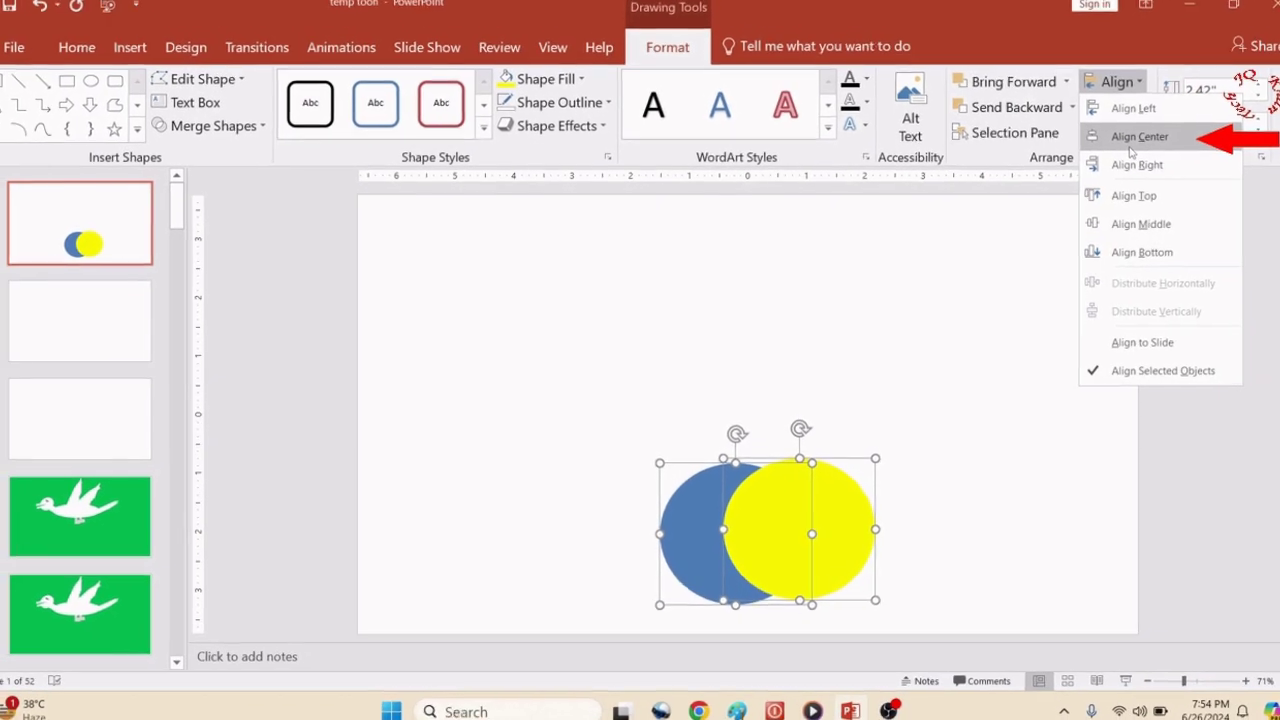
{"action": "left_click", "coordinate": [1140, 138]}
{"action": "left_click", "coordinate": [1121, 97]}
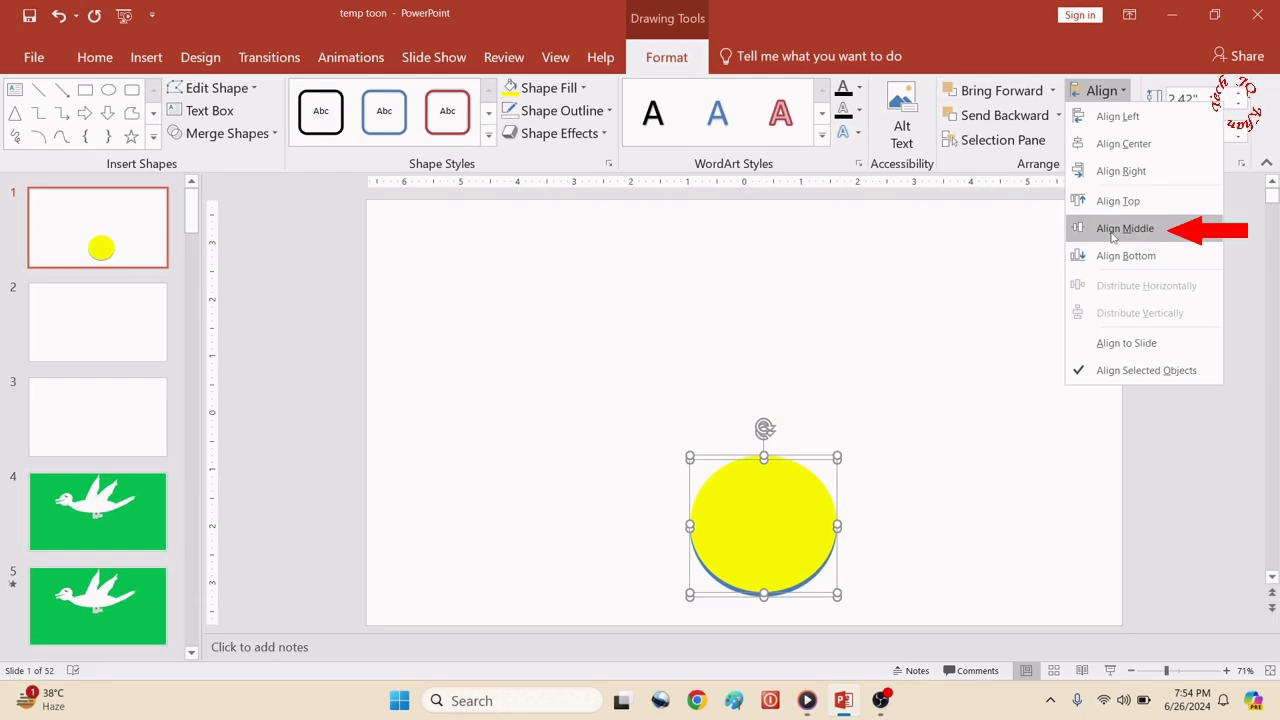
{"action": "left_click", "coordinate": [1136, 232]}
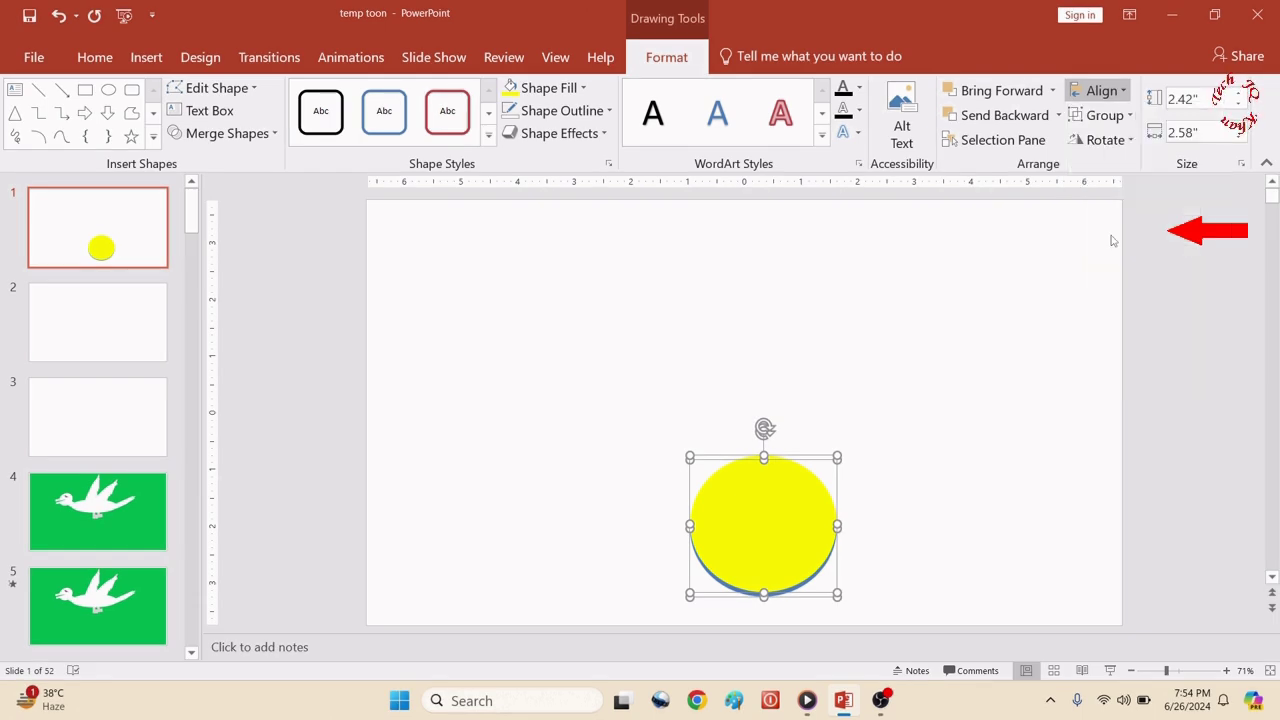
Shrink the yellow circle evenly inside the blue one, leaving a blue ring around it.
{"action": "left_click", "coordinate": [931, 478]}
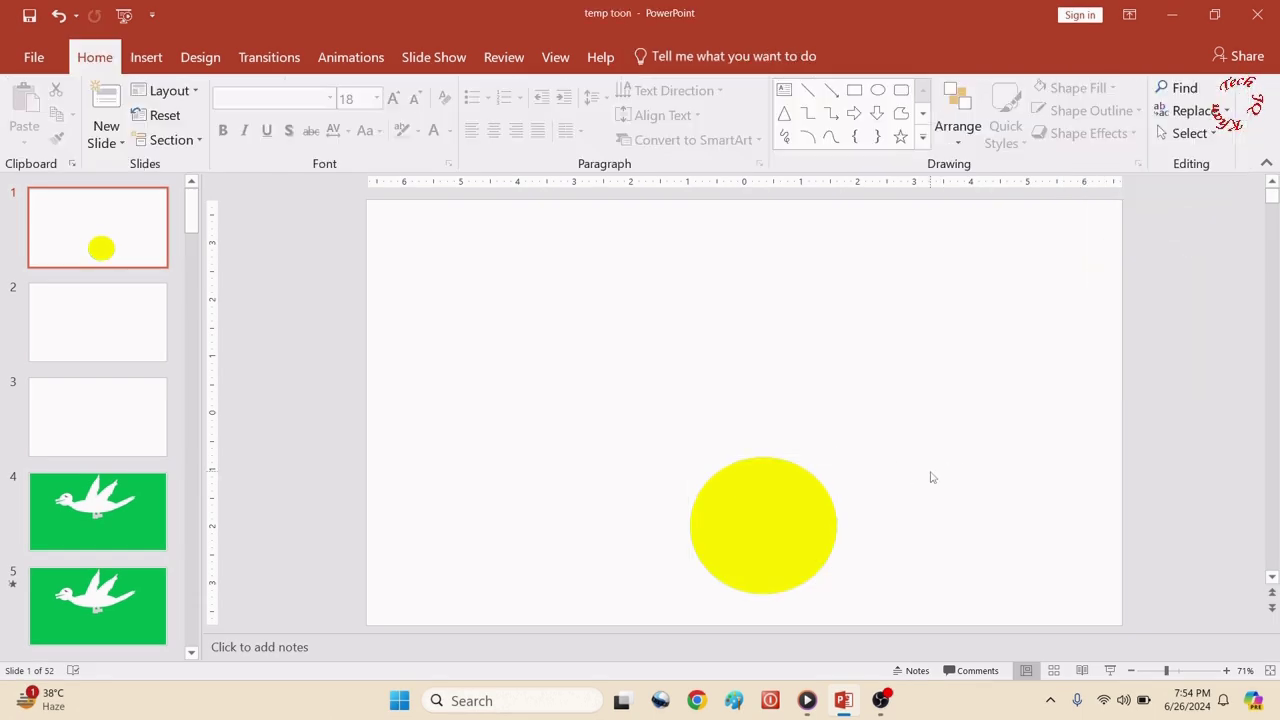
{"action": "left_click", "coordinate": [776, 498]}
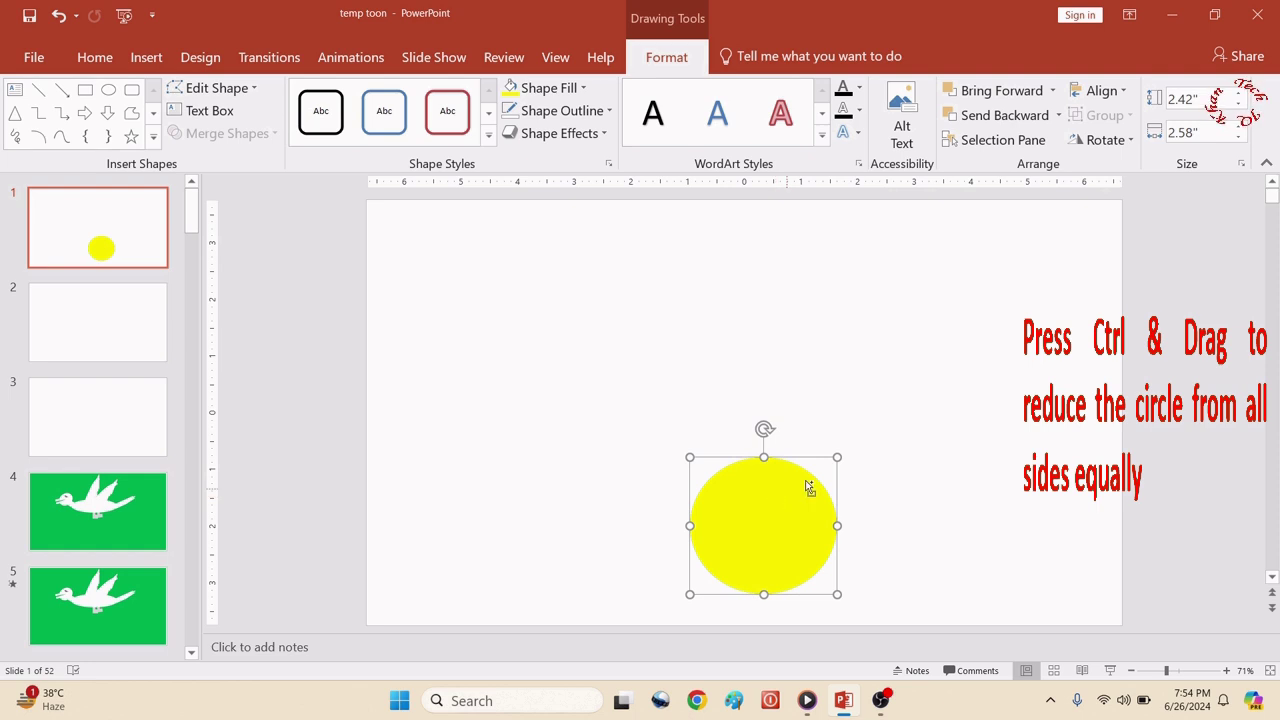
{"action": "left_click_drag", "start_coordinate": [834, 456], "coordinate": [824, 470]}
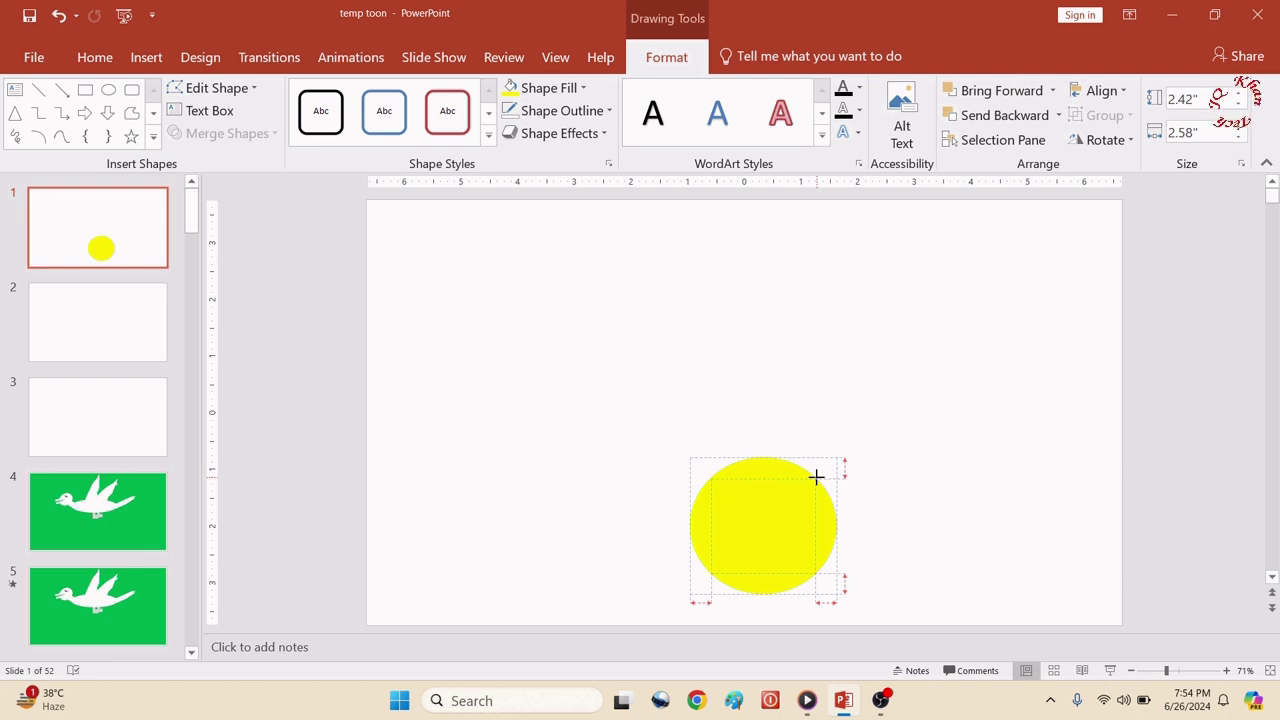
{"action": "left_click_drag", "start_coordinate": [816, 477], "coordinate": [816, 478]}
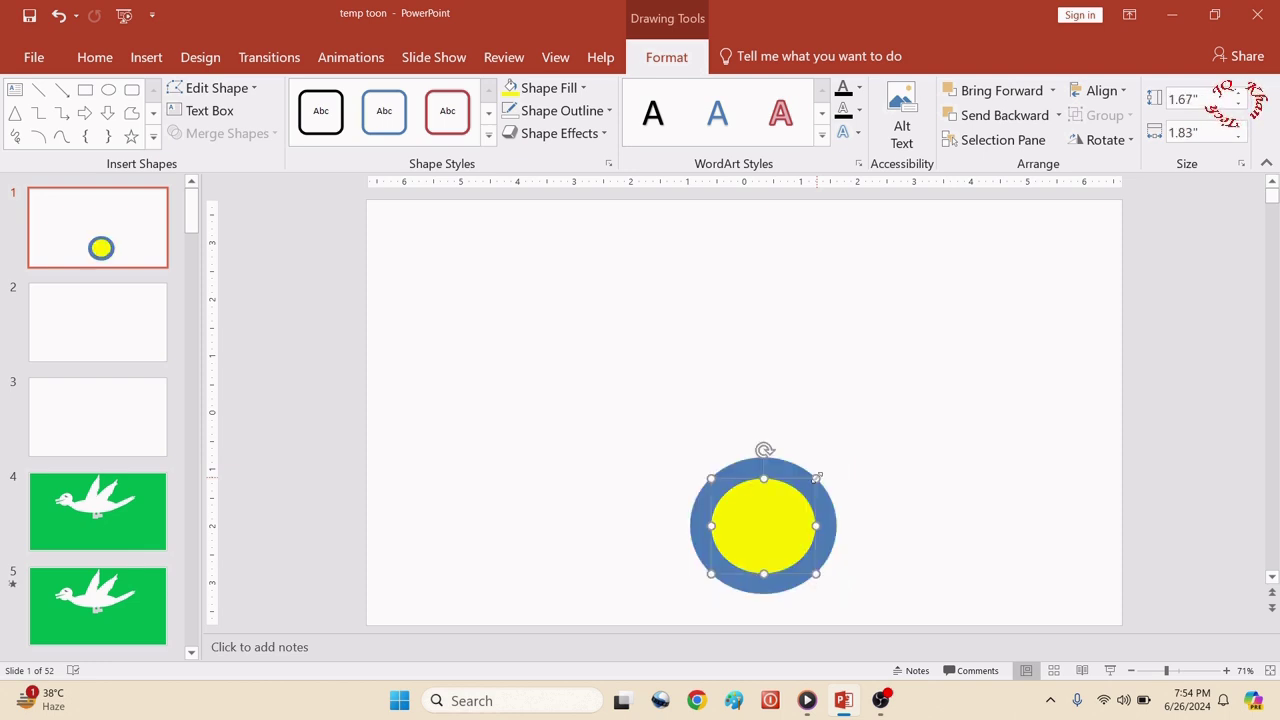
{"action": "left_click", "coordinate": [870, 479]}
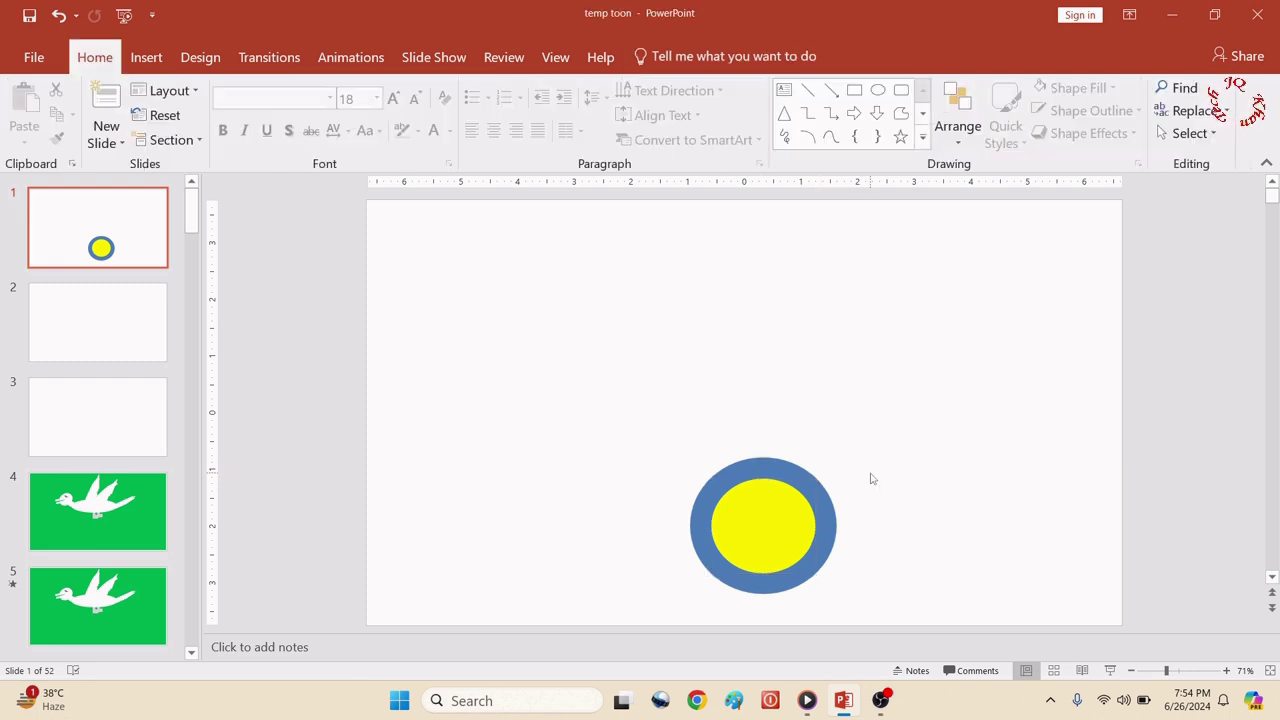
{"action": "left_click", "coordinate": [831, 526]}
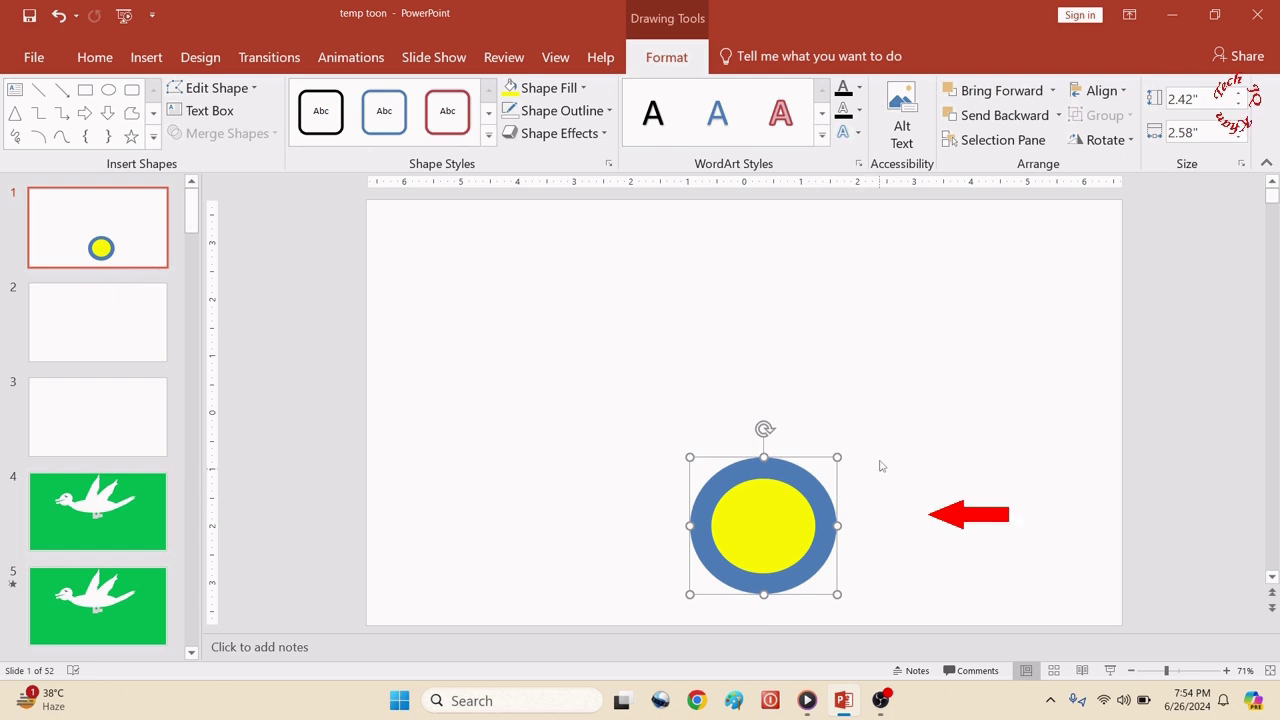
{"action": "right_click", "coordinate": [821, 547]}
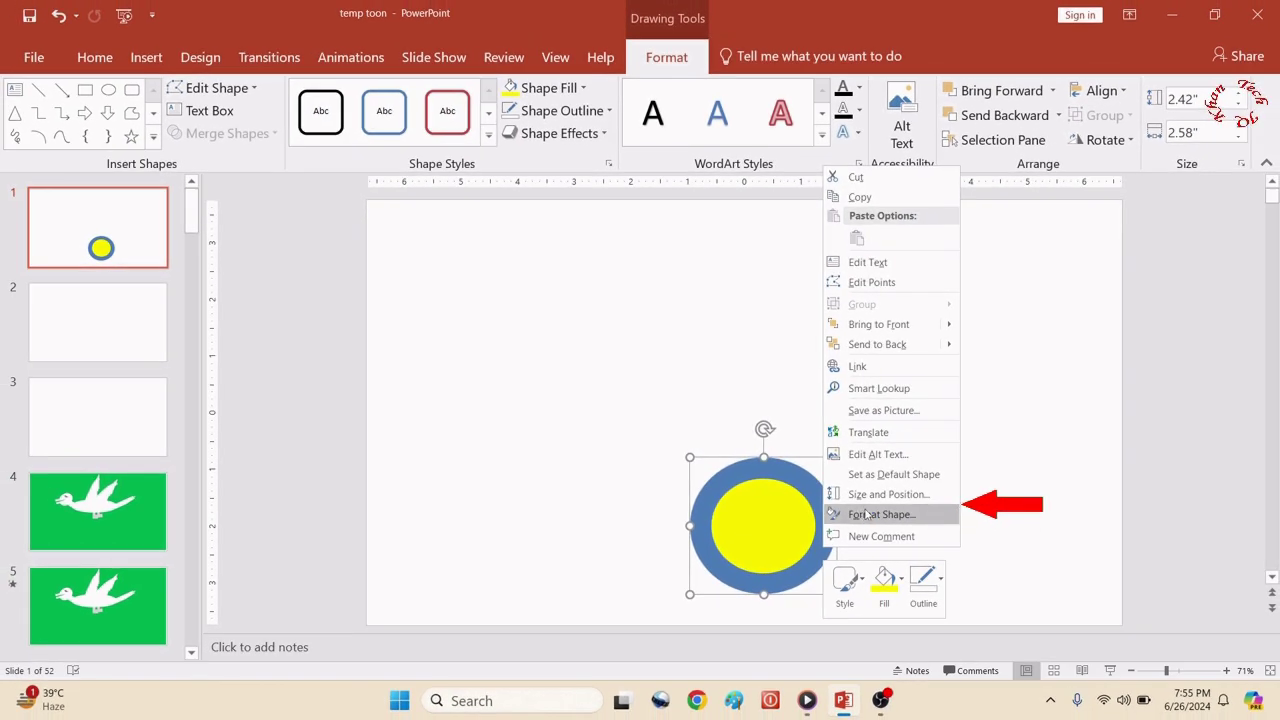
Give the ring a gradient fill with grey first and last stops.
{"action": "left_click", "coordinate": [871, 520]}
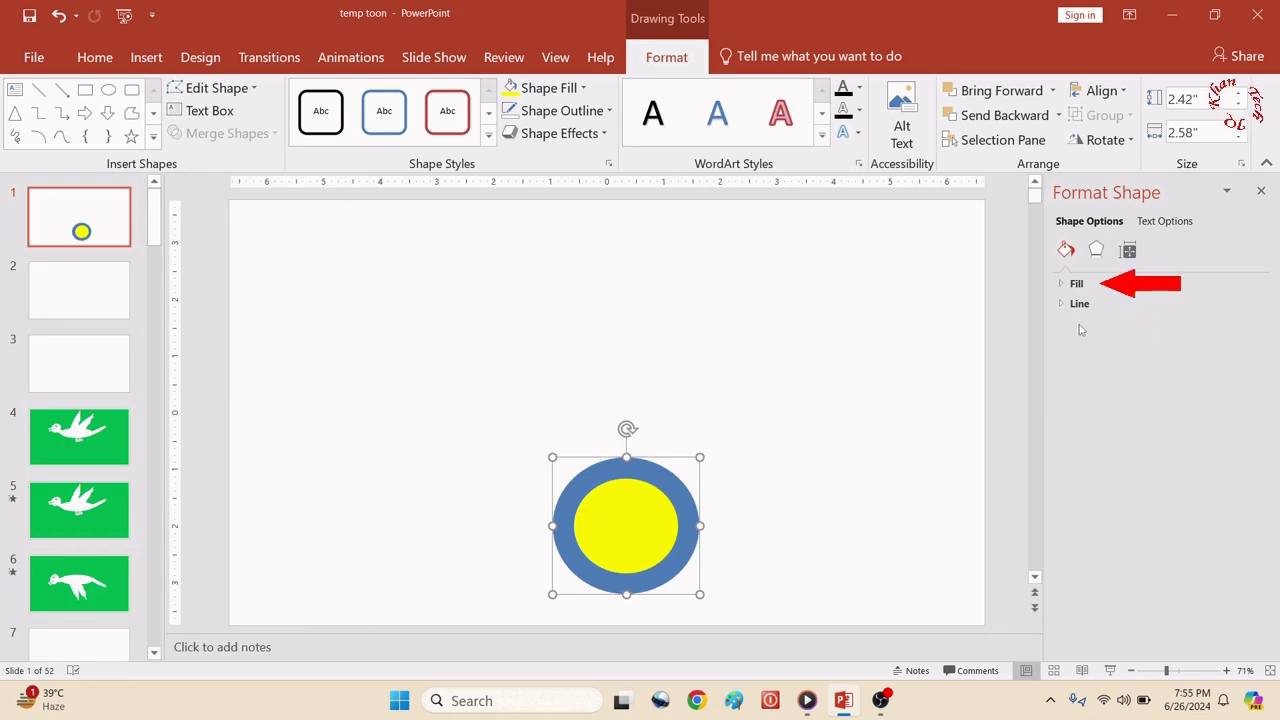
{"action": "left_click", "coordinate": [1070, 285]}
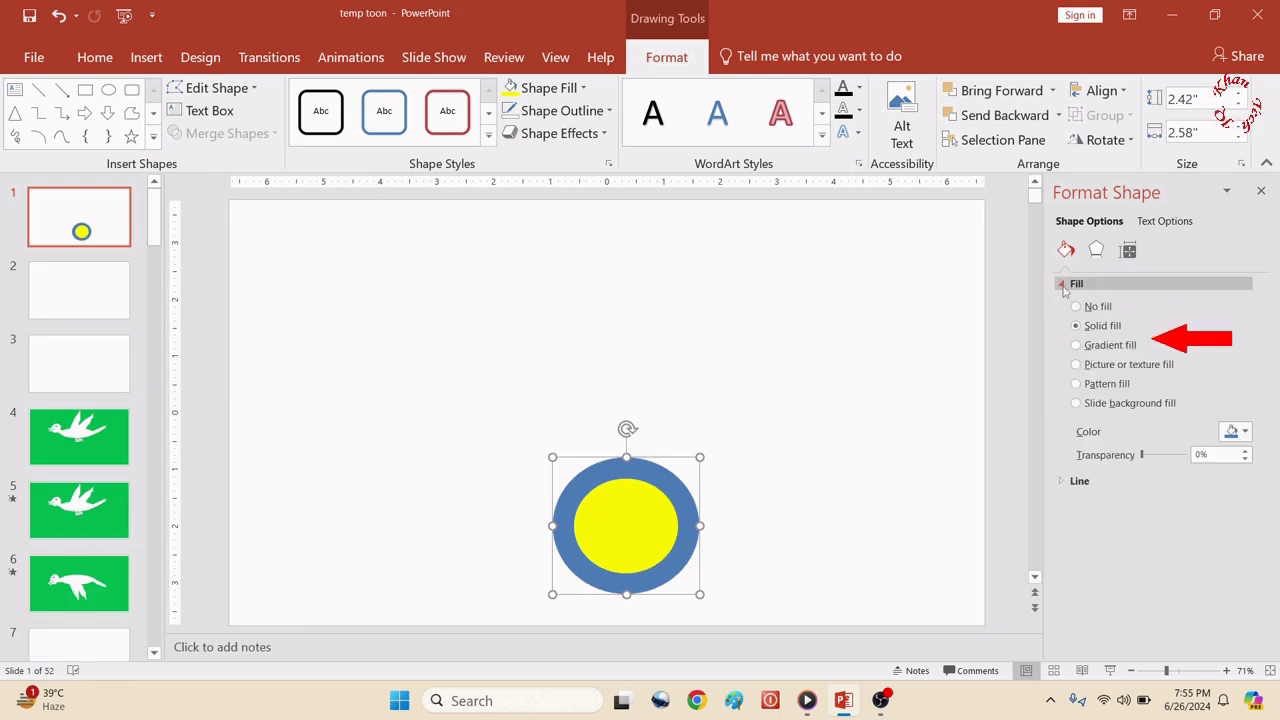
{"action": "left_click", "coordinate": [1080, 346]}
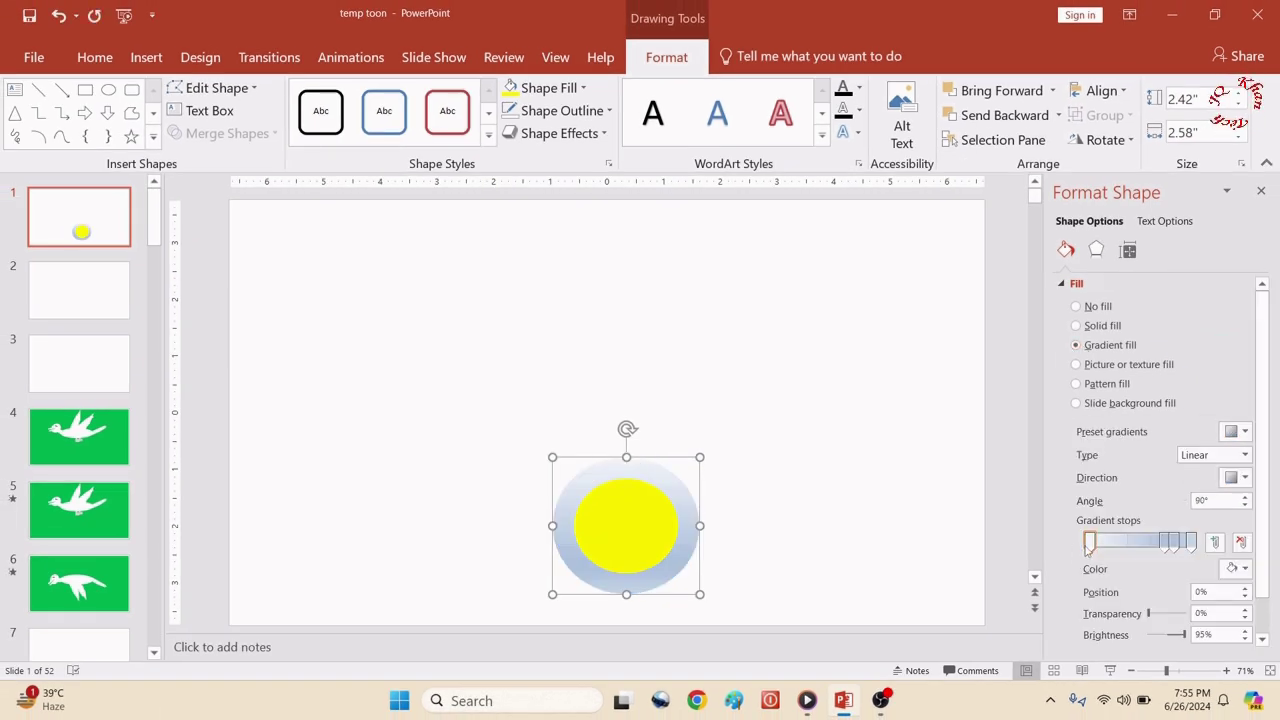
{"action": "left_click", "coordinate": [1237, 568]}
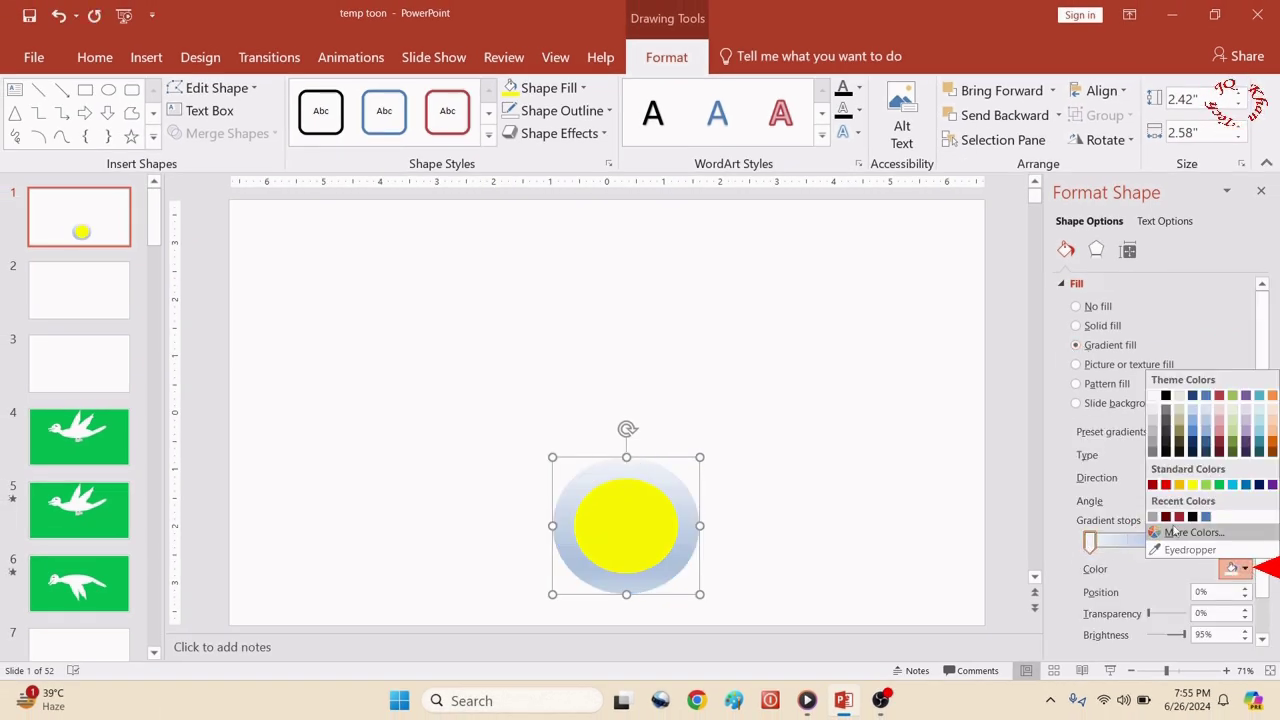
{"action": "left_click", "coordinate": [1153, 447]}
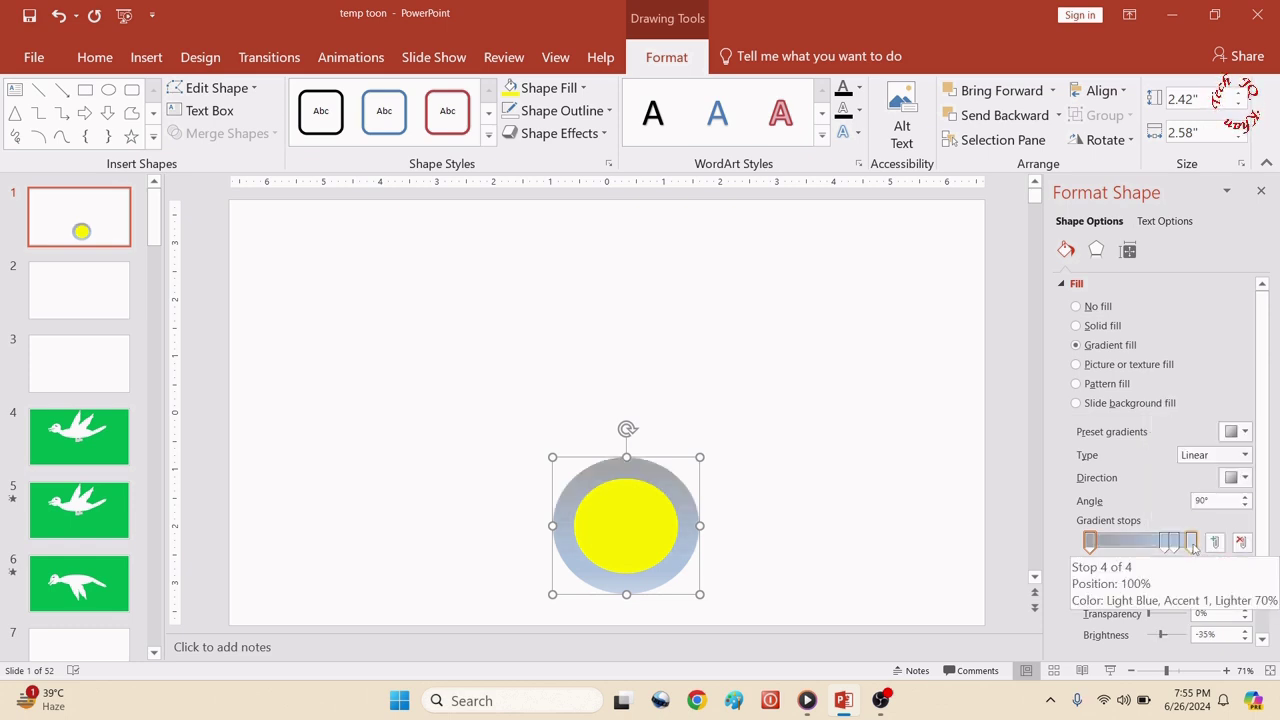
{"action": "left_click", "coordinate": [1192, 546]}
{"action": "left_click", "coordinate": [1245, 569]}
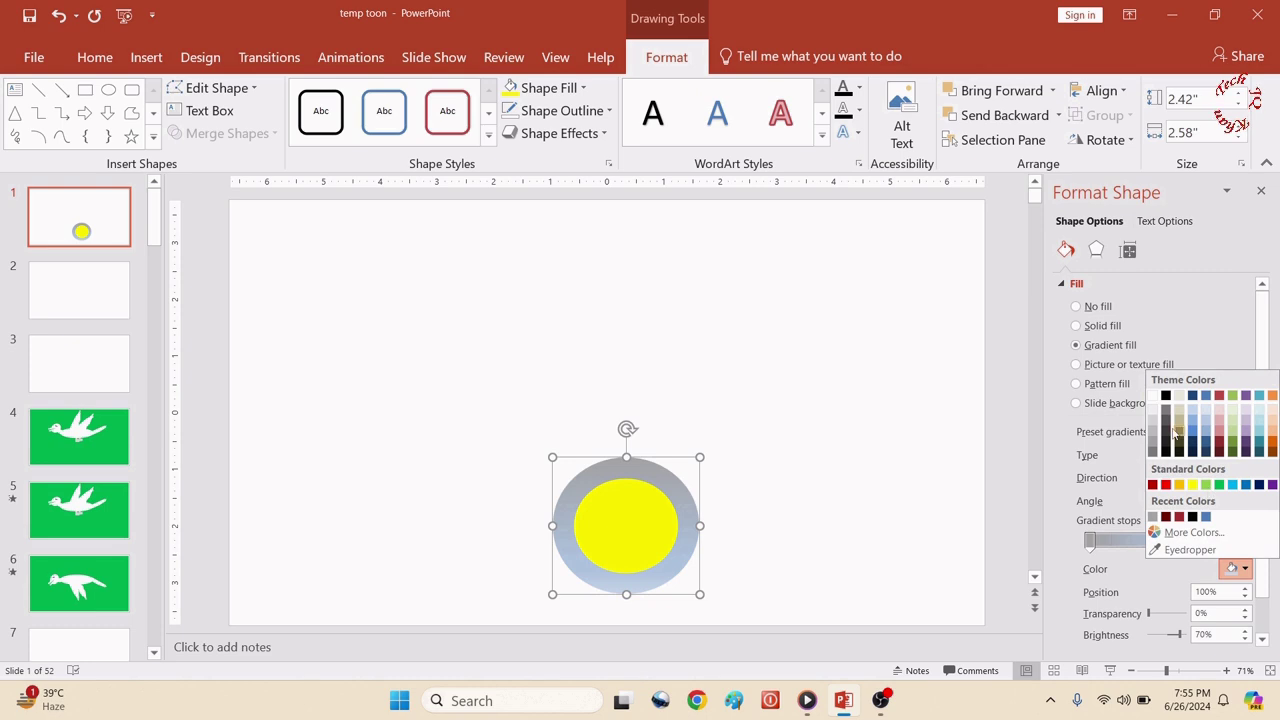
{"action": "left_click", "coordinate": [1152, 451]}
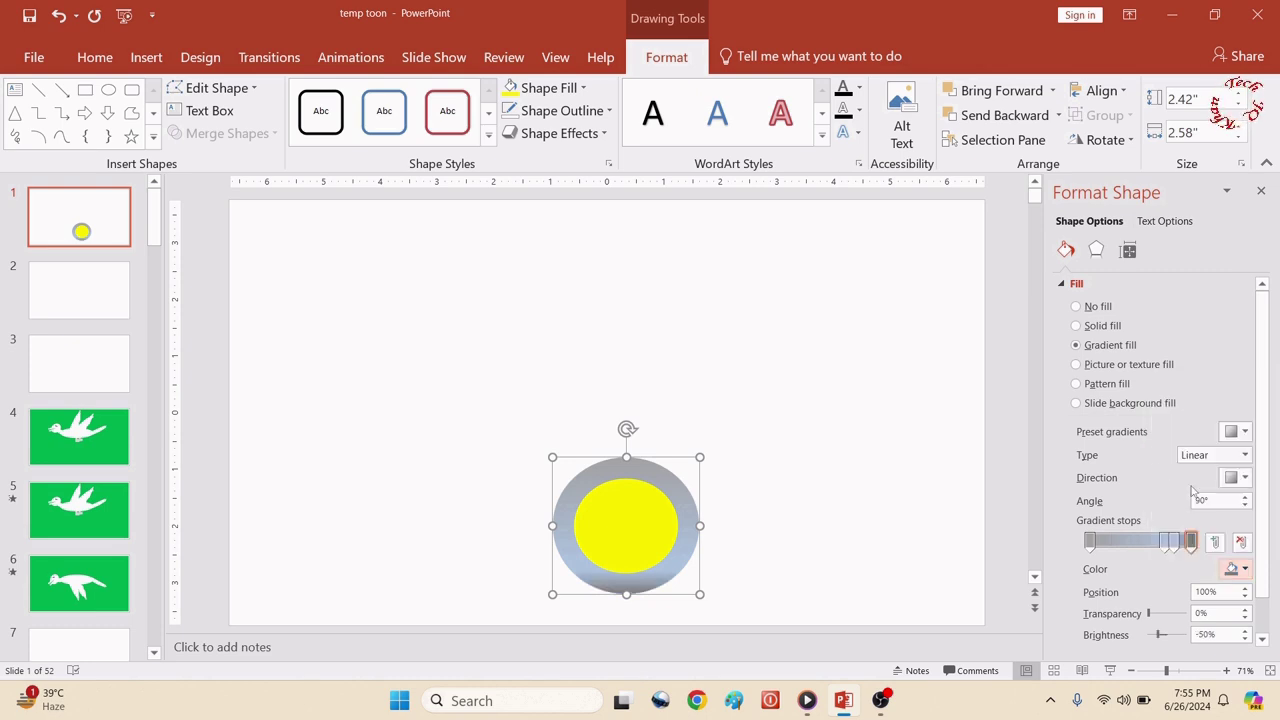
Darken a middle gradient stop and shift that dark band higher on the ring.
{"action": "left_click", "coordinate": [1171, 543]}
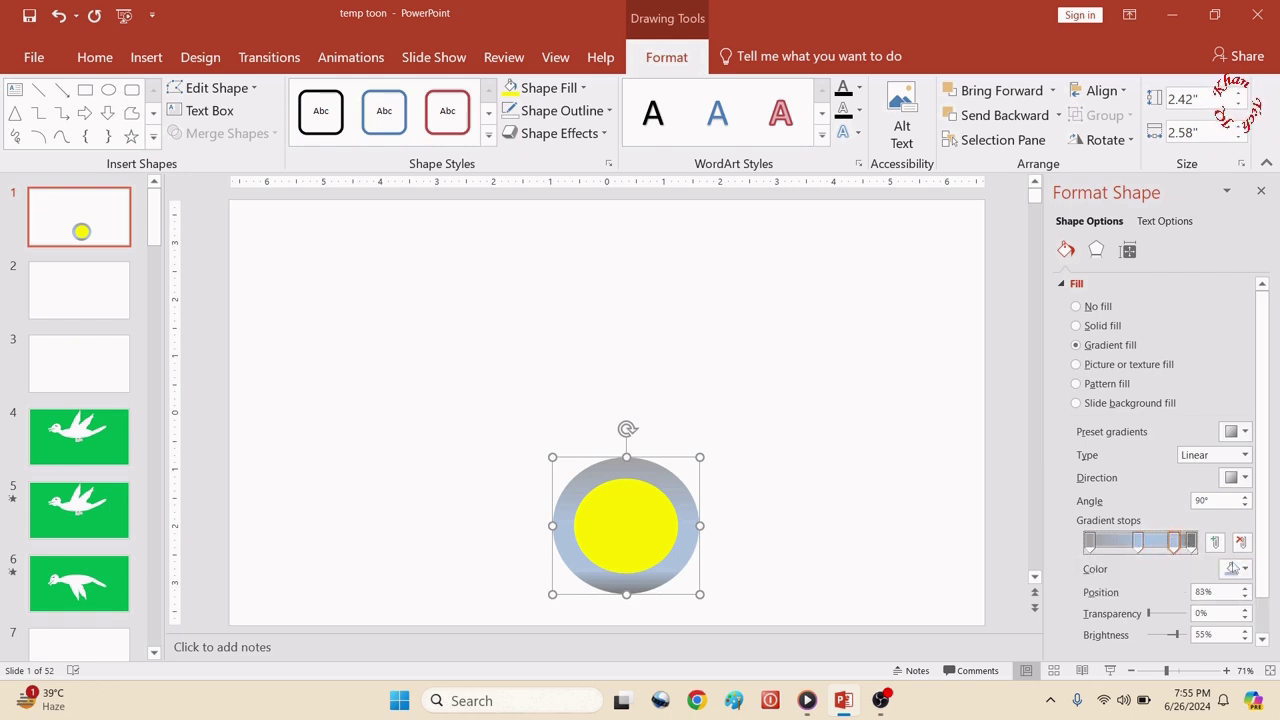
{"action": "left_click", "coordinate": [1245, 569]}
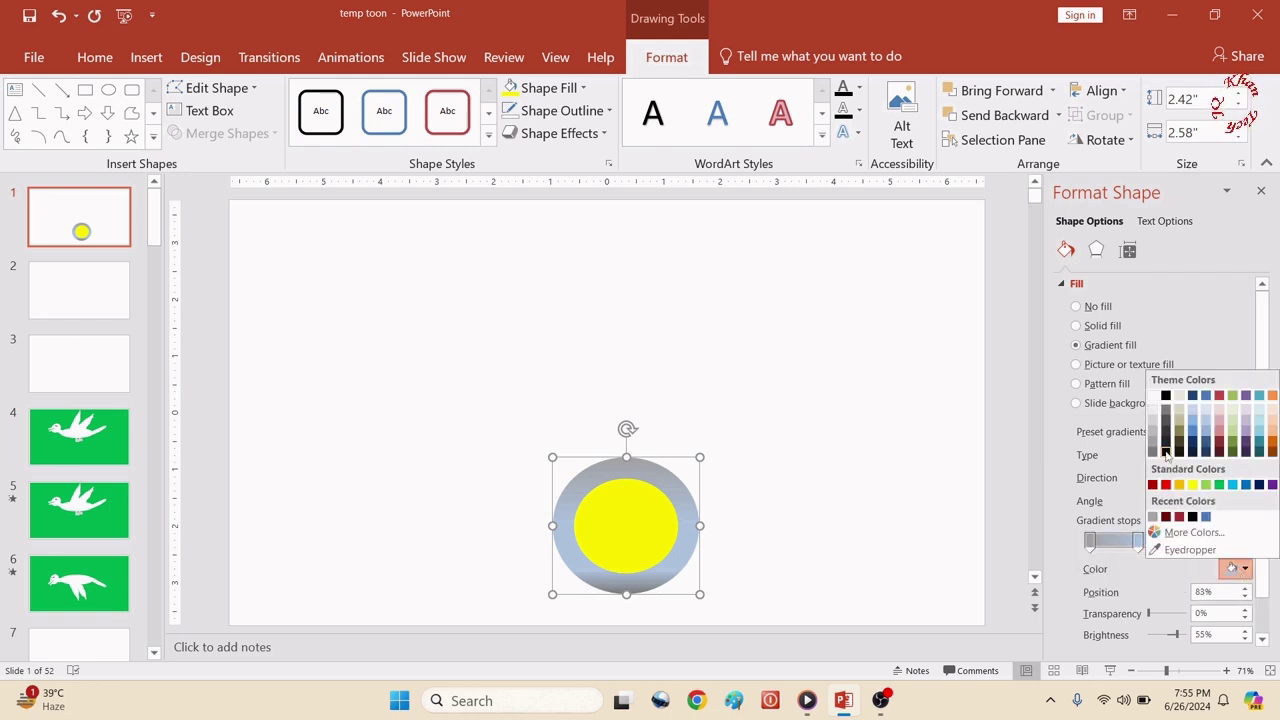
{"action": "left_click", "coordinate": [1165, 449]}
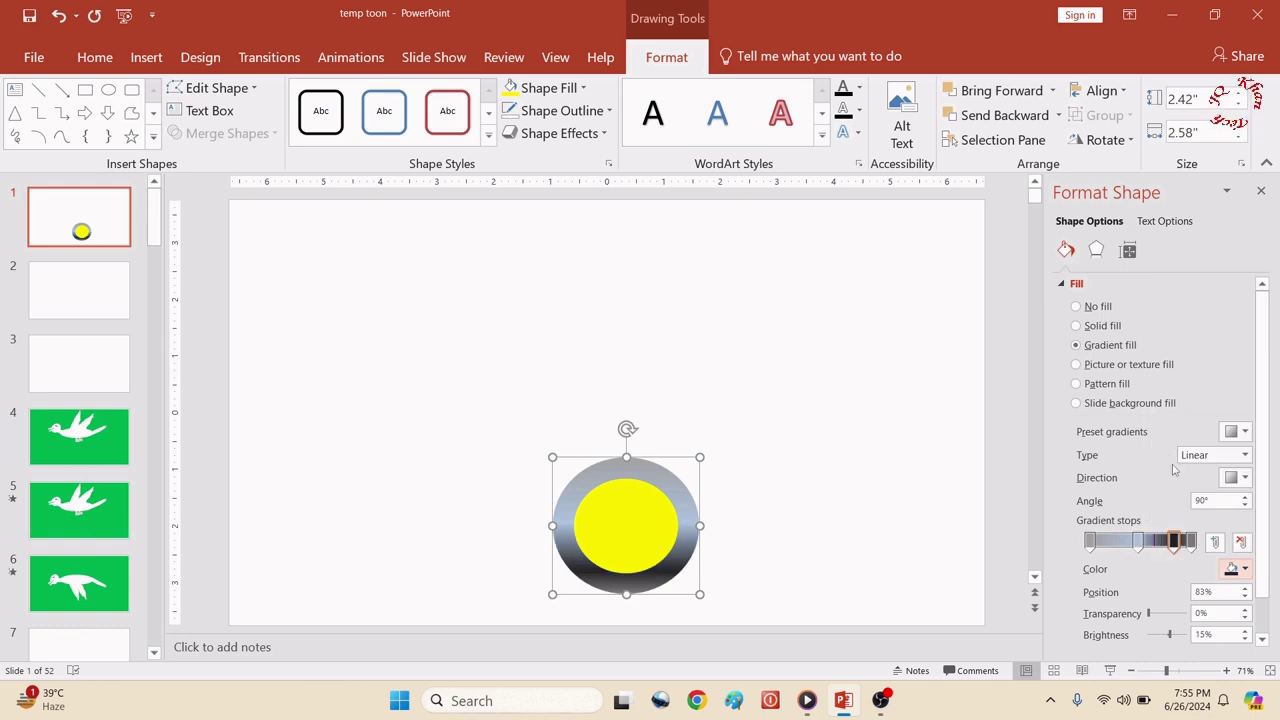
{"action": "mouse_move", "coordinate": [1178, 540]}
{"action": "left_mouse_down"}
{"action": "mouse_move", "coordinate": [1150, 540]}
{"action": "mouse_move", "coordinate": [1181, 540]}
{"action": "mouse_move", "coordinate": [1173, 532]}
{"action": "left_mouse_up"}
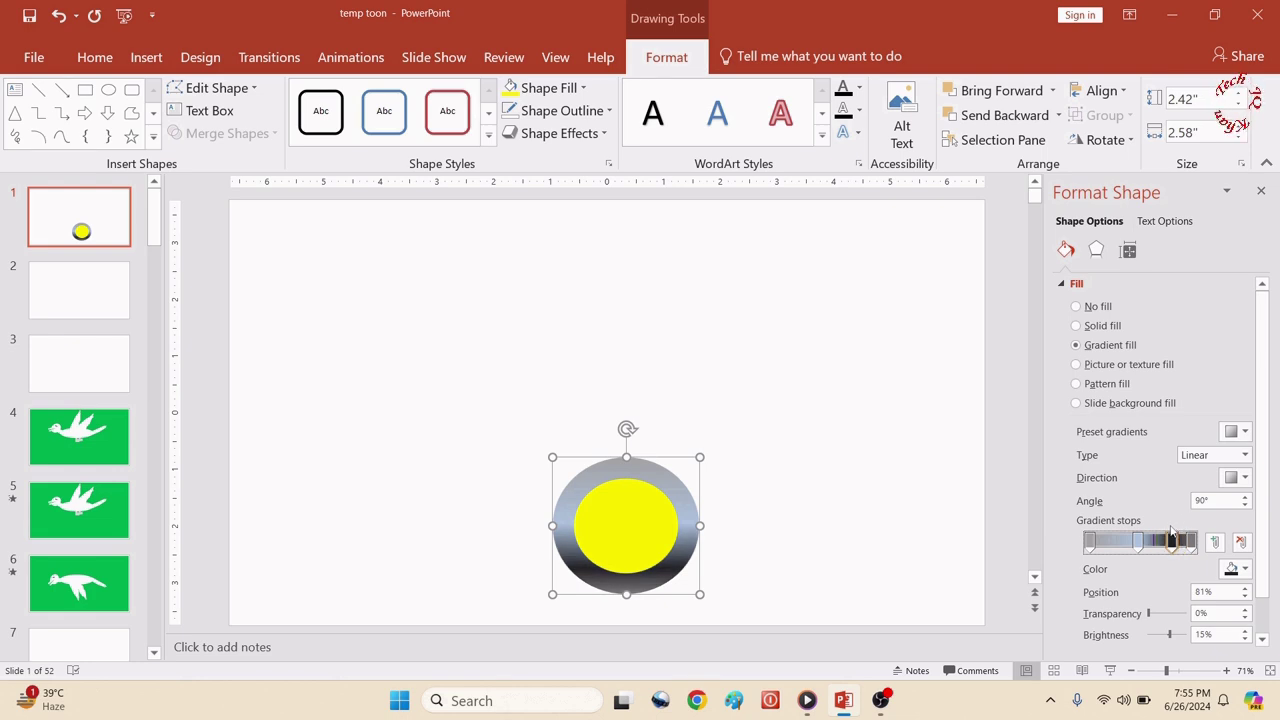
{"action": "left_click", "coordinate": [955, 566]}
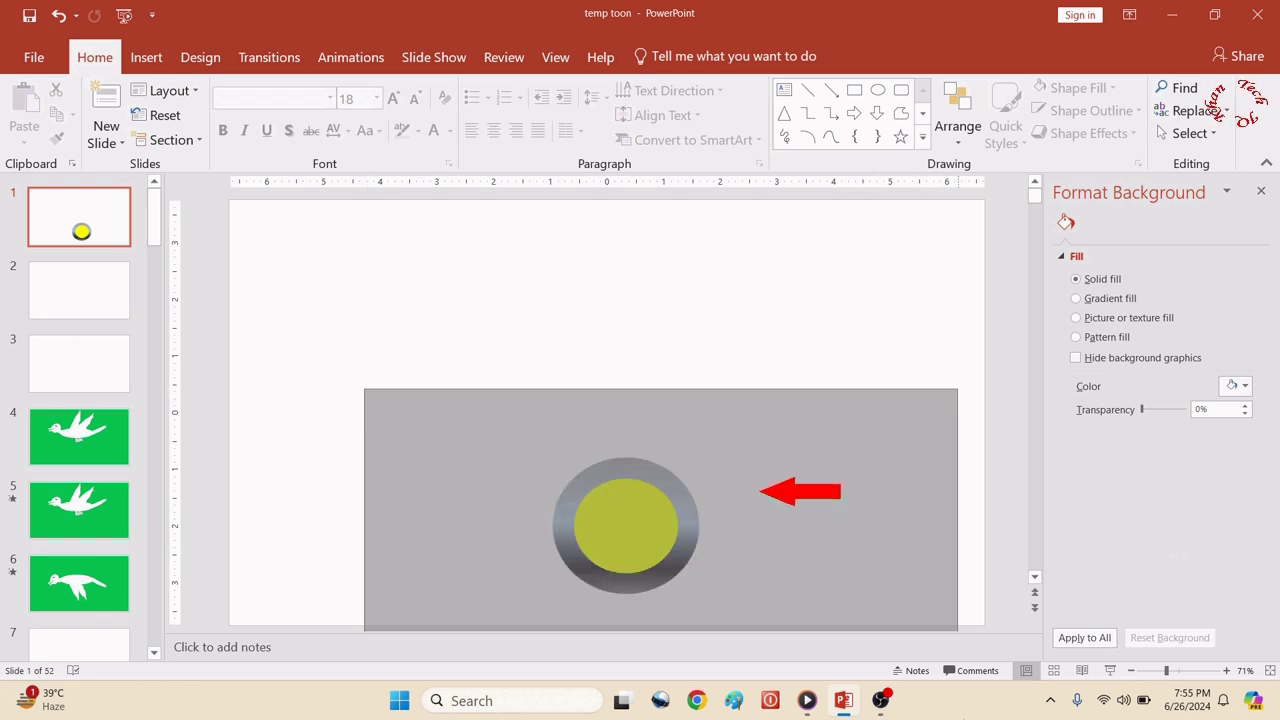
Group the yellow circle and silver ring, then nudge the disc slightly down-left.
{"action": "left_click", "coordinate": [625, 525]}
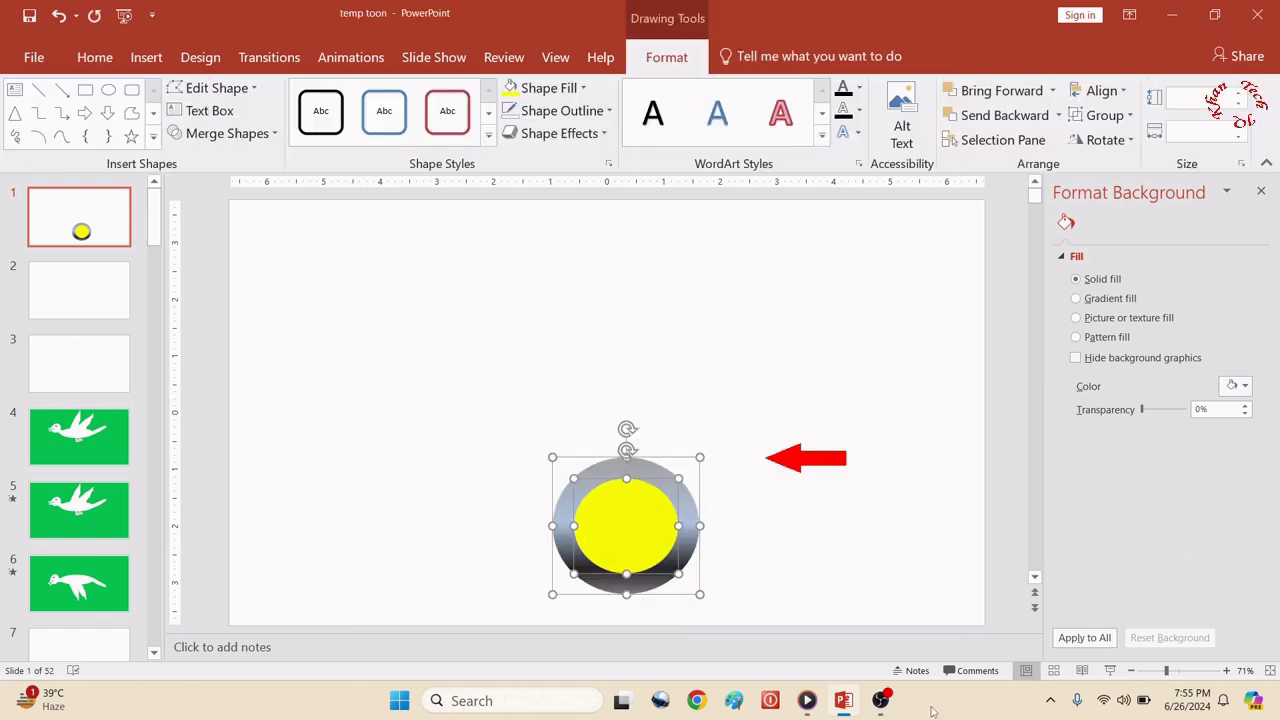
{"action": "right_click", "coordinate": [641, 535]}
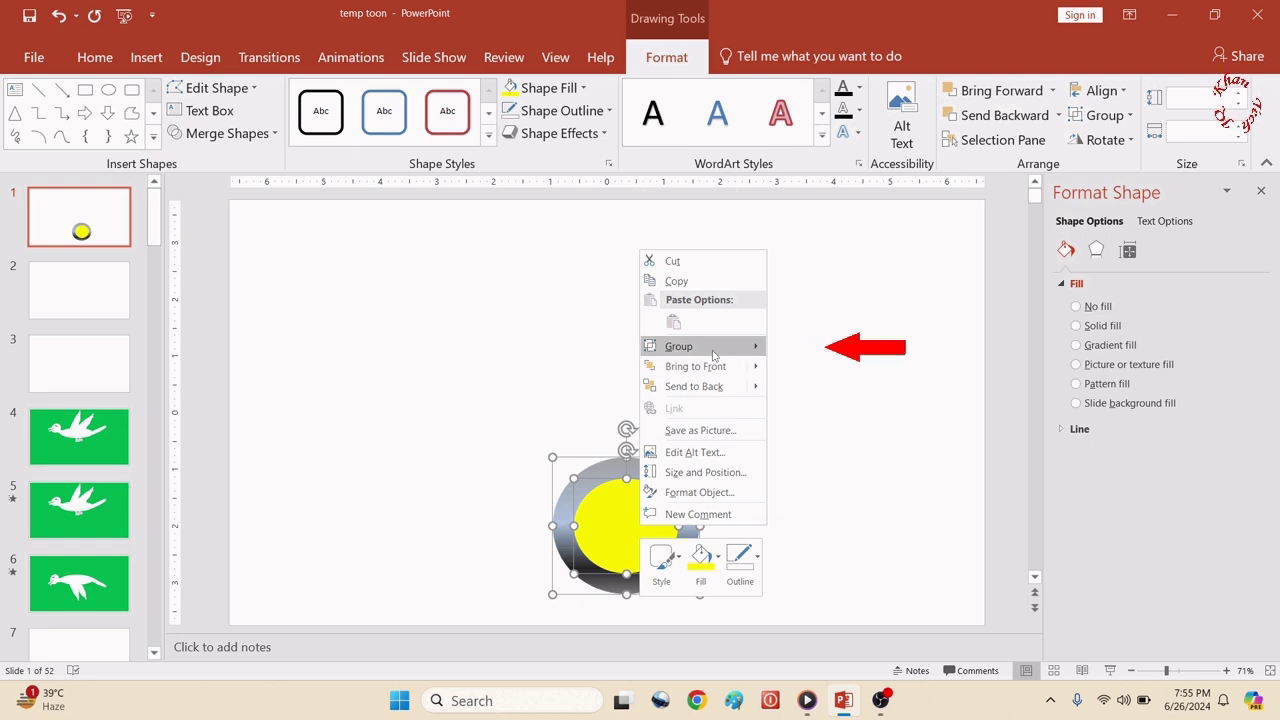
{"action": "mouse_move", "coordinate": [690, 345]}
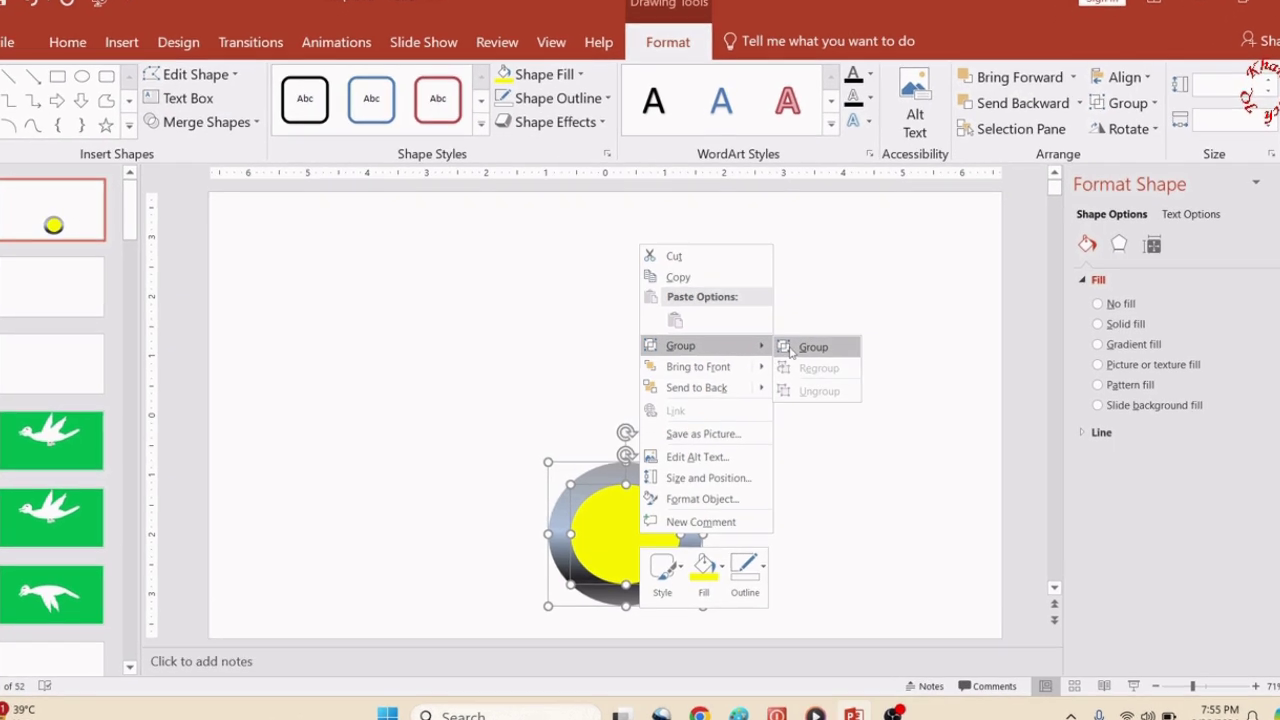
{"action": "left_click", "coordinate": [804, 348]}
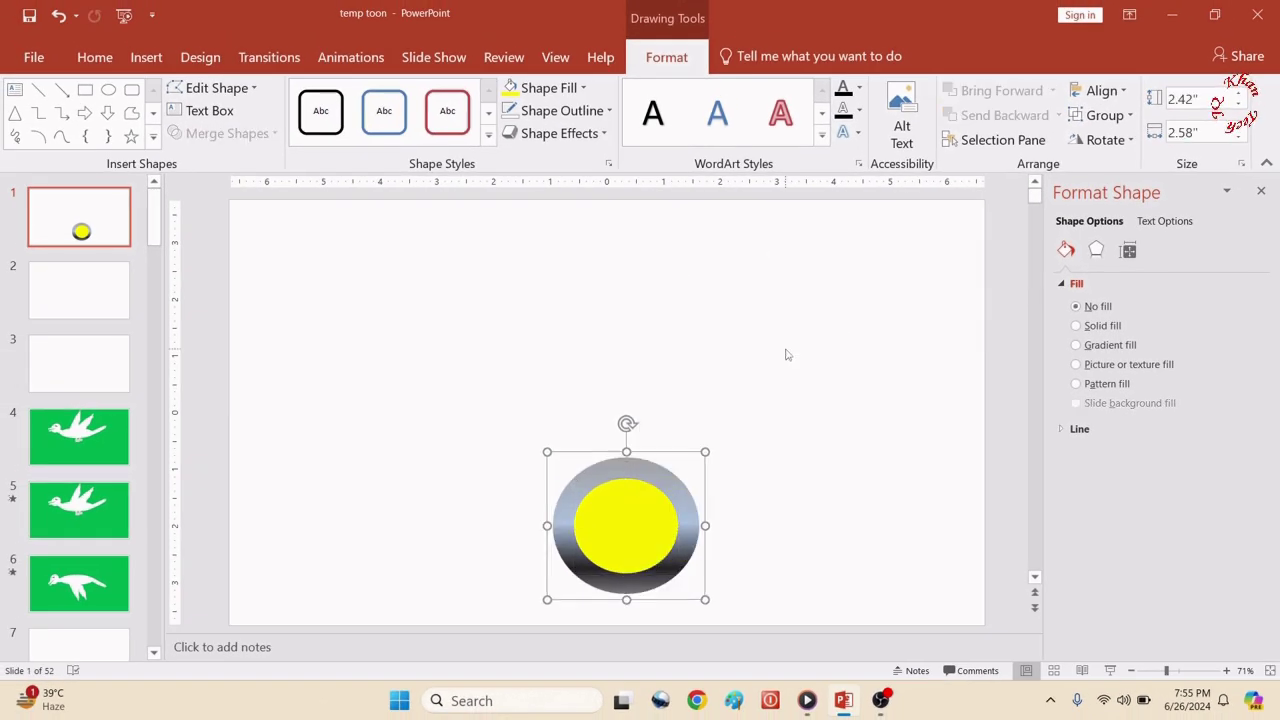
{"action": "left_click_drag", "start_coordinate": [645, 522], "coordinate": [638, 540]}
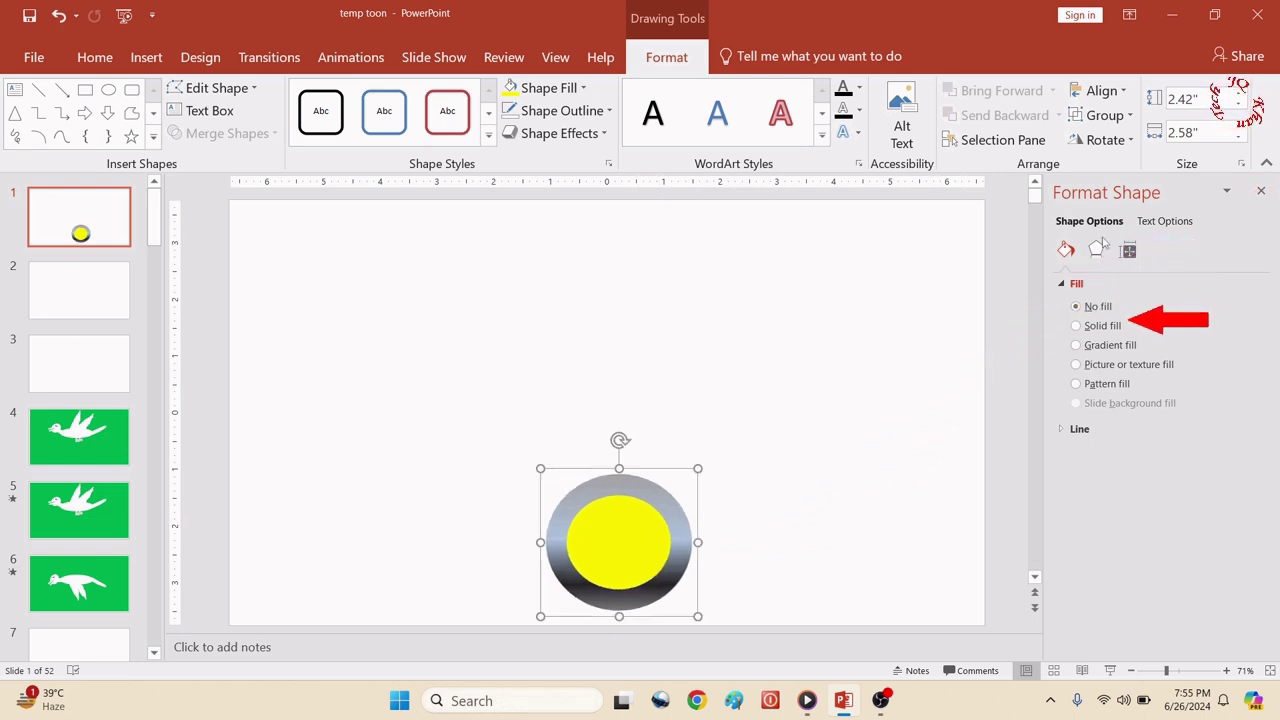
Show the 3-D Rotation presets list in the disc's Effects settings.
{"action": "left_click", "coordinate": [1100, 251]}
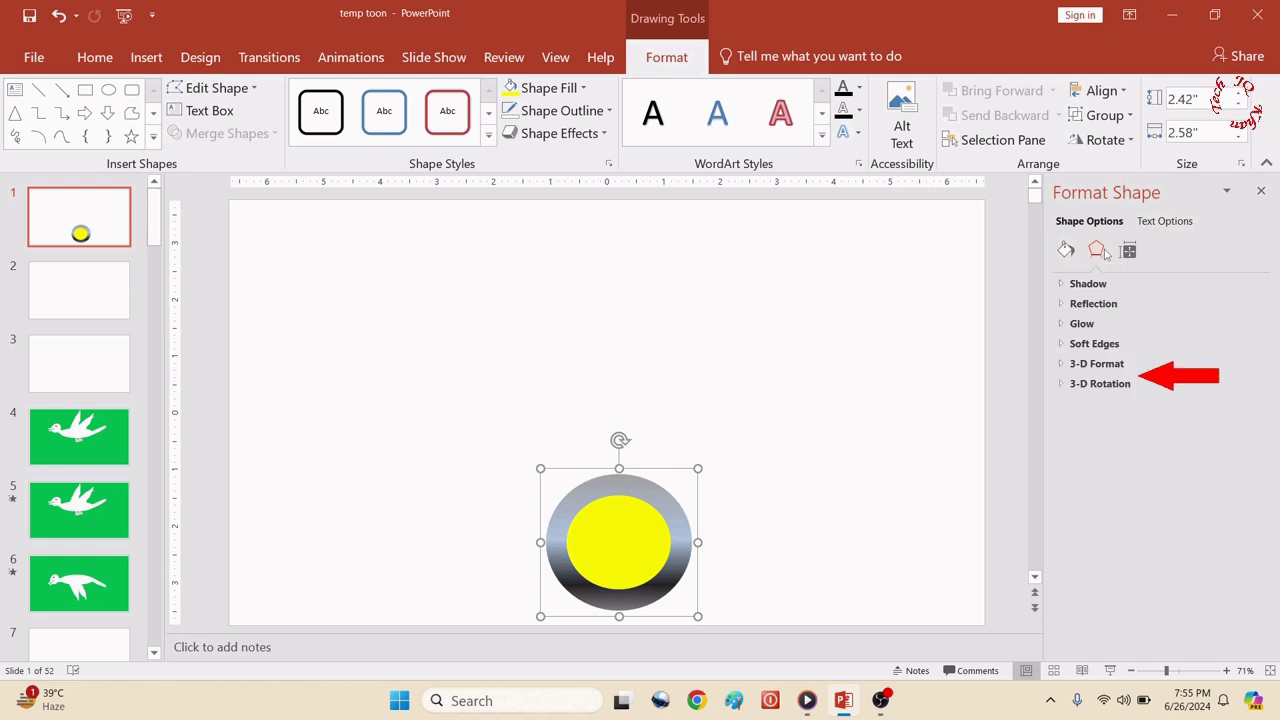
{"action": "left_click", "coordinate": [1100, 384]}
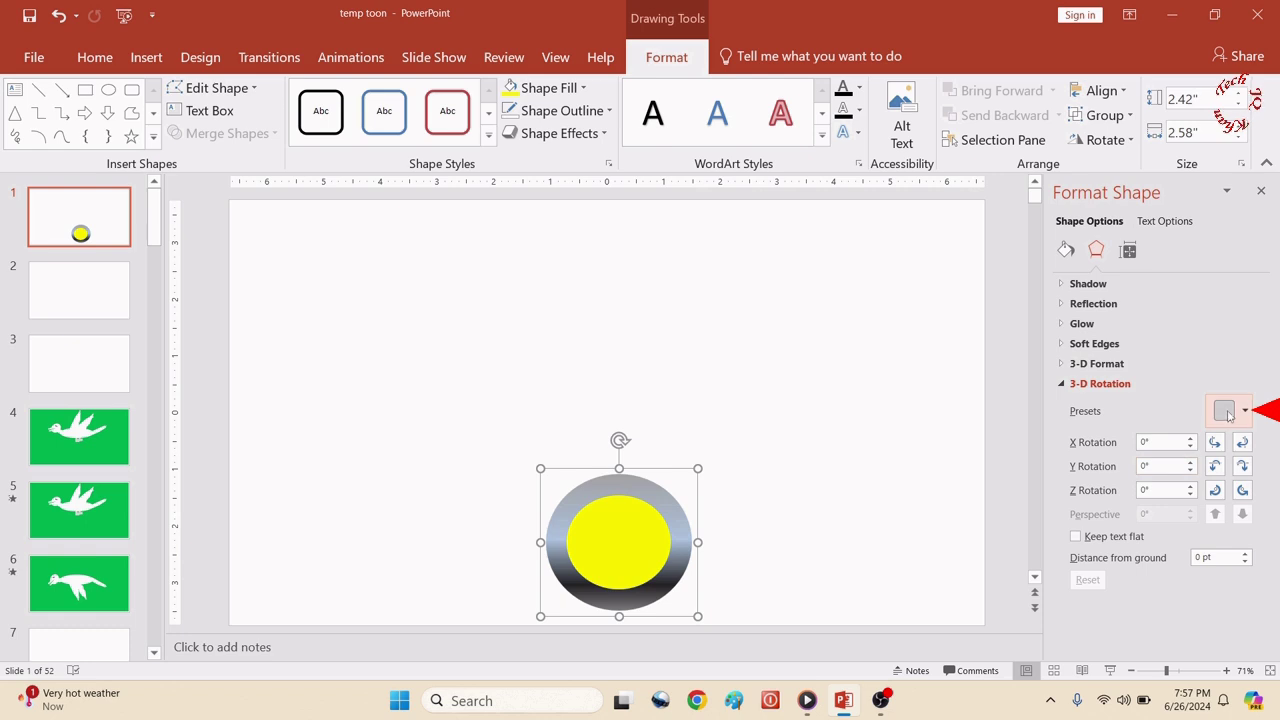
{"action": "left_click", "coordinate": [1244, 412]}
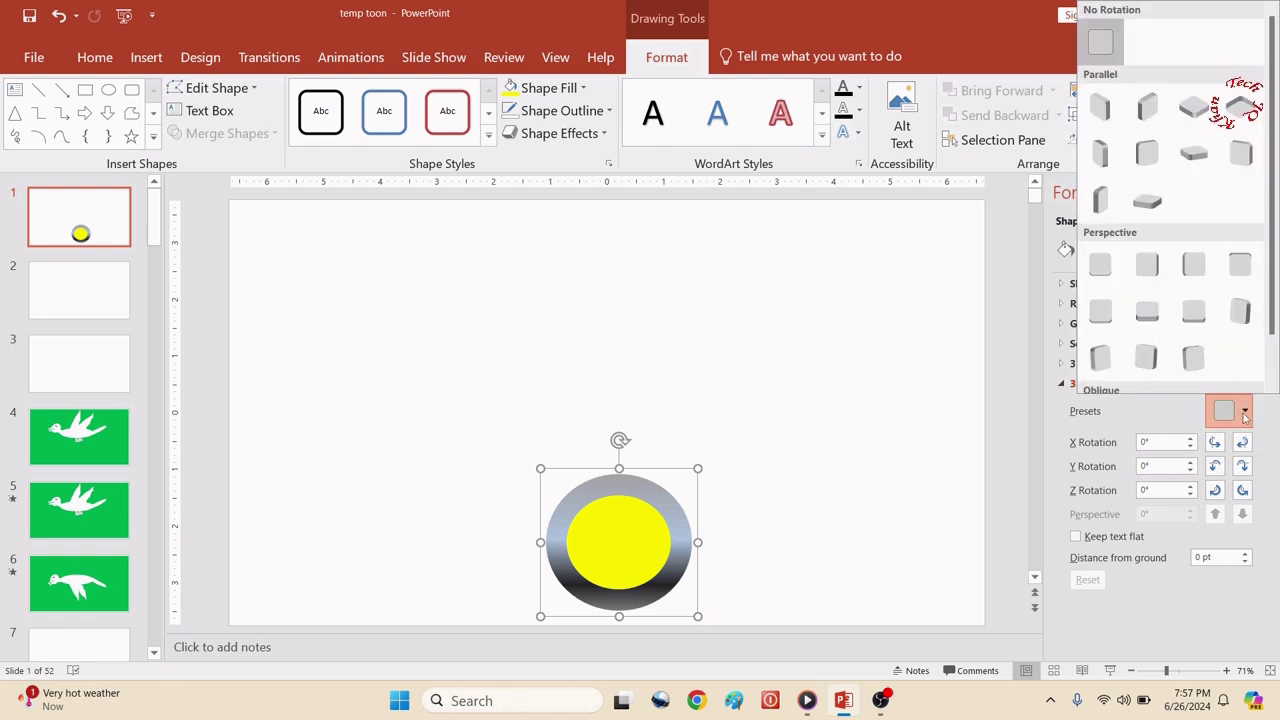
Apply the Off Axis 2: Top rotation and a Convex top bevel to the disc.
{"action": "left_click", "coordinate": [1150, 200]}
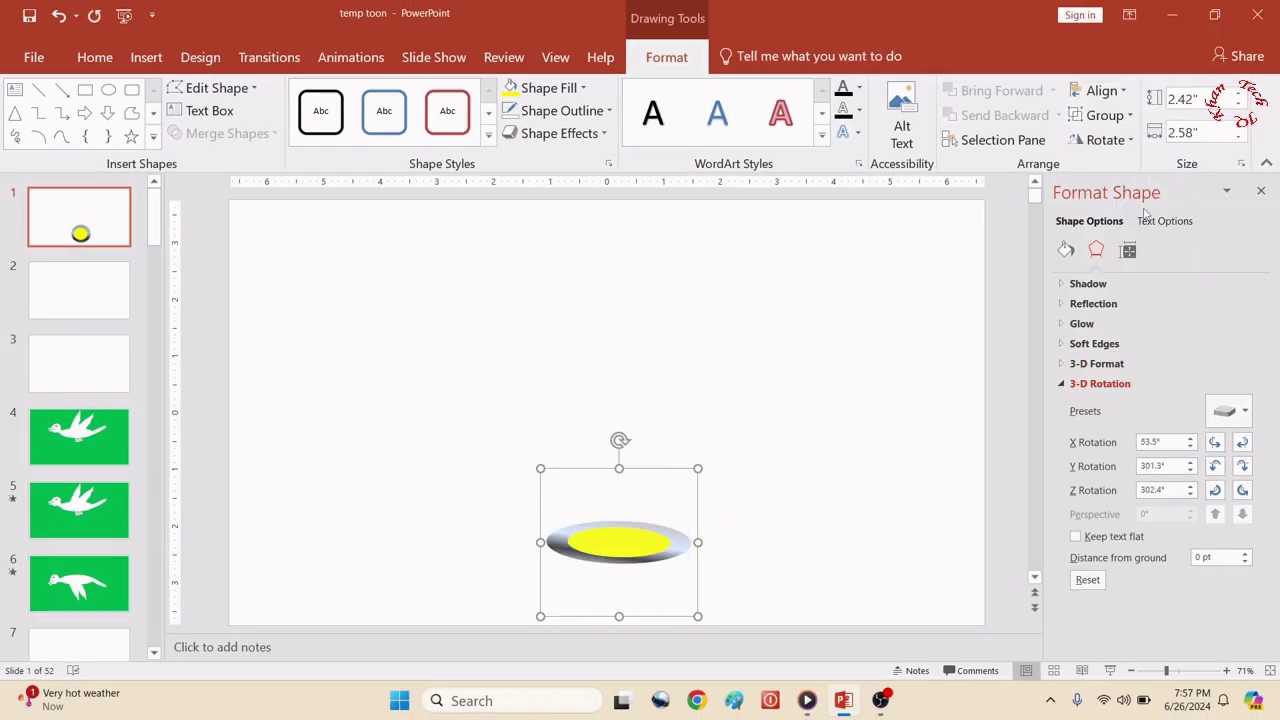
{"action": "left_click", "coordinate": [800, 450]}
{"action": "left_click", "coordinate": [688, 535]}
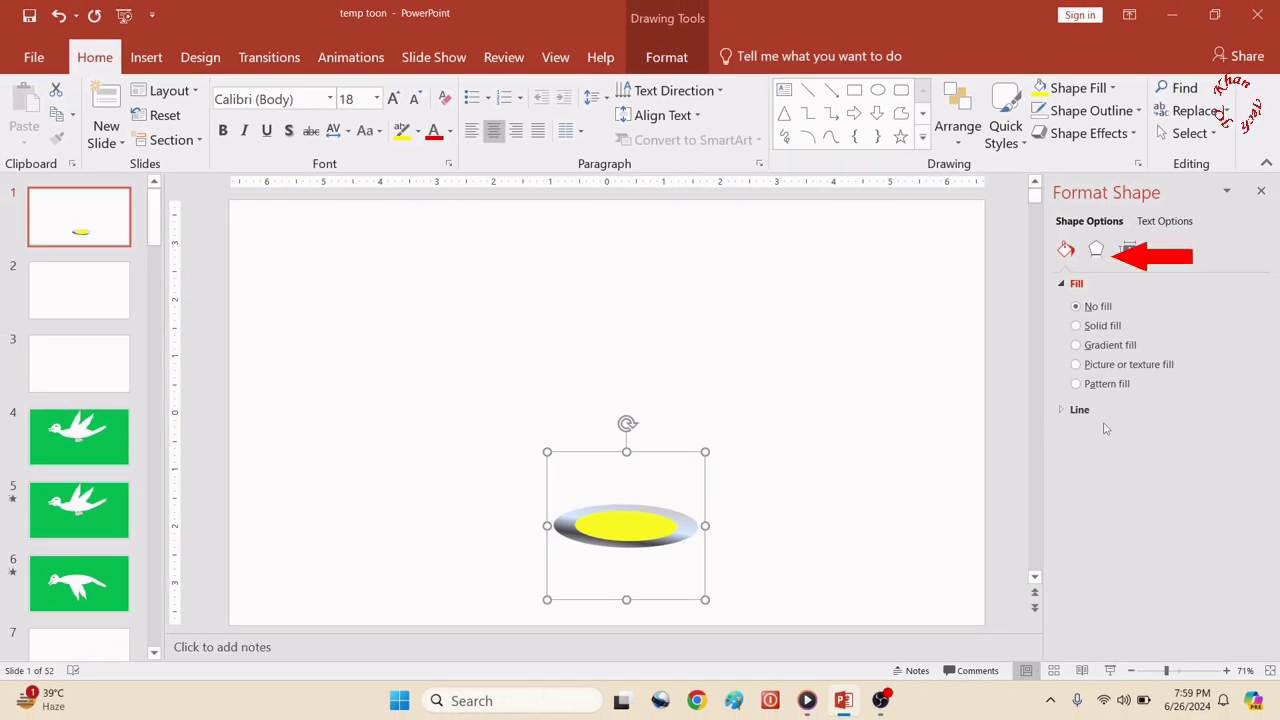
{"action": "left_click", "coordinate": [1096, 250]}
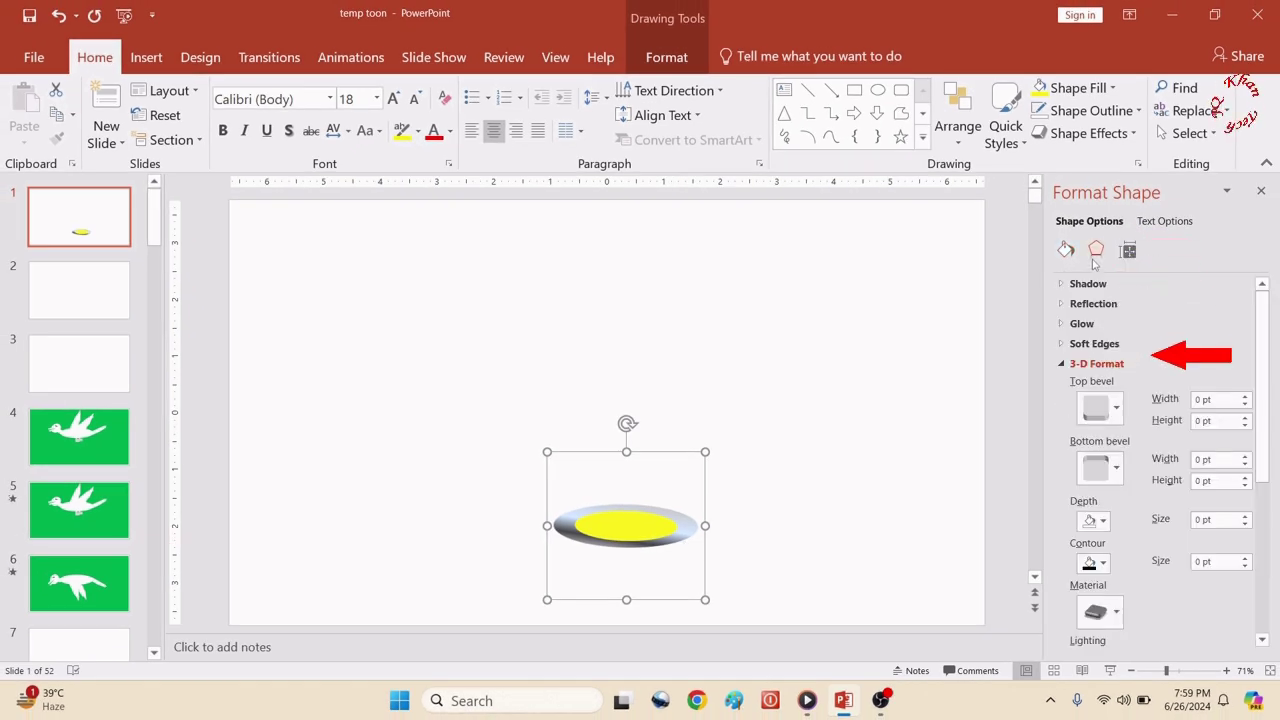
{"action": "left_click", "coordinate": [1116, 410]}
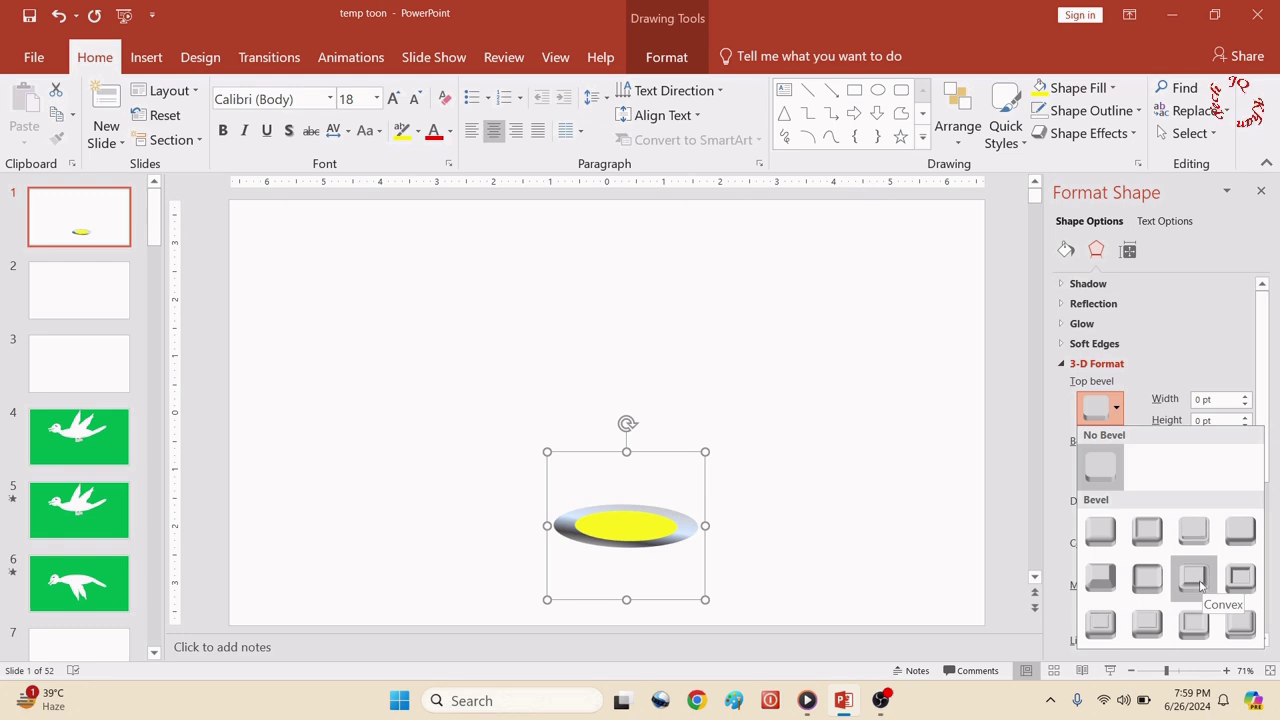
{"action": "left_click", "coordinate": [1203, 588]}
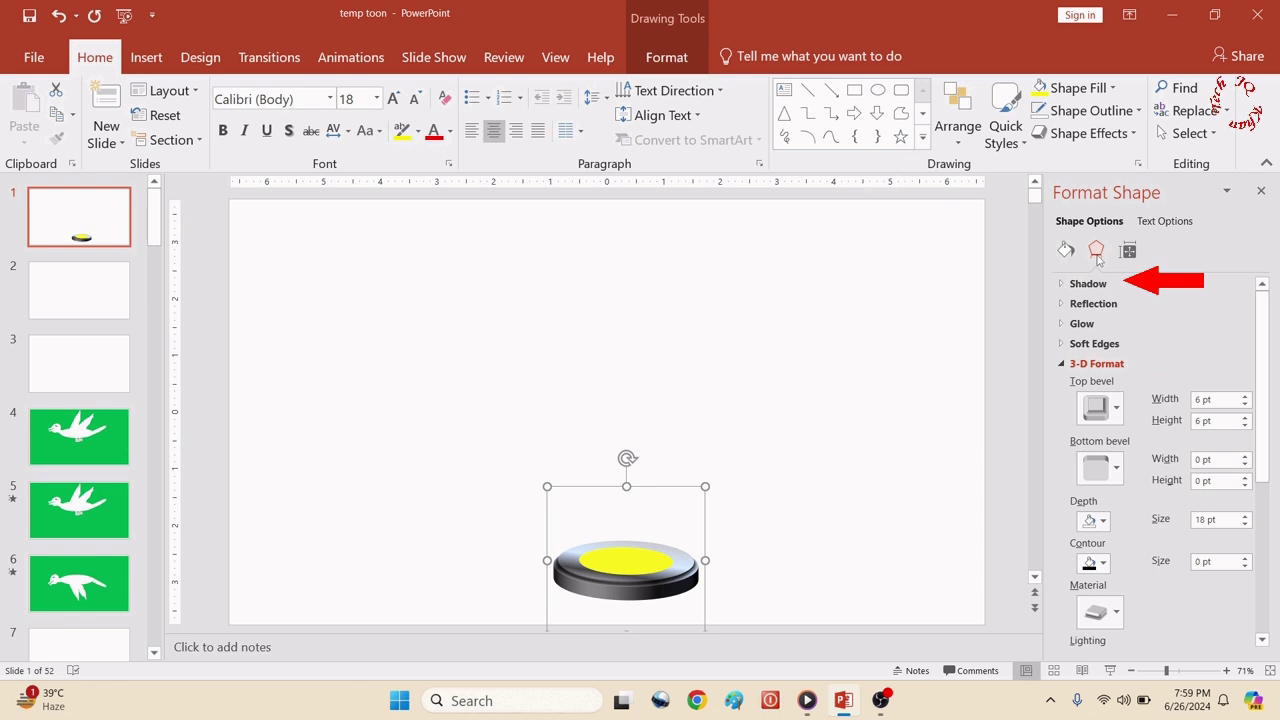
{"action": "left_click", "coordinate": [1058, 287]}
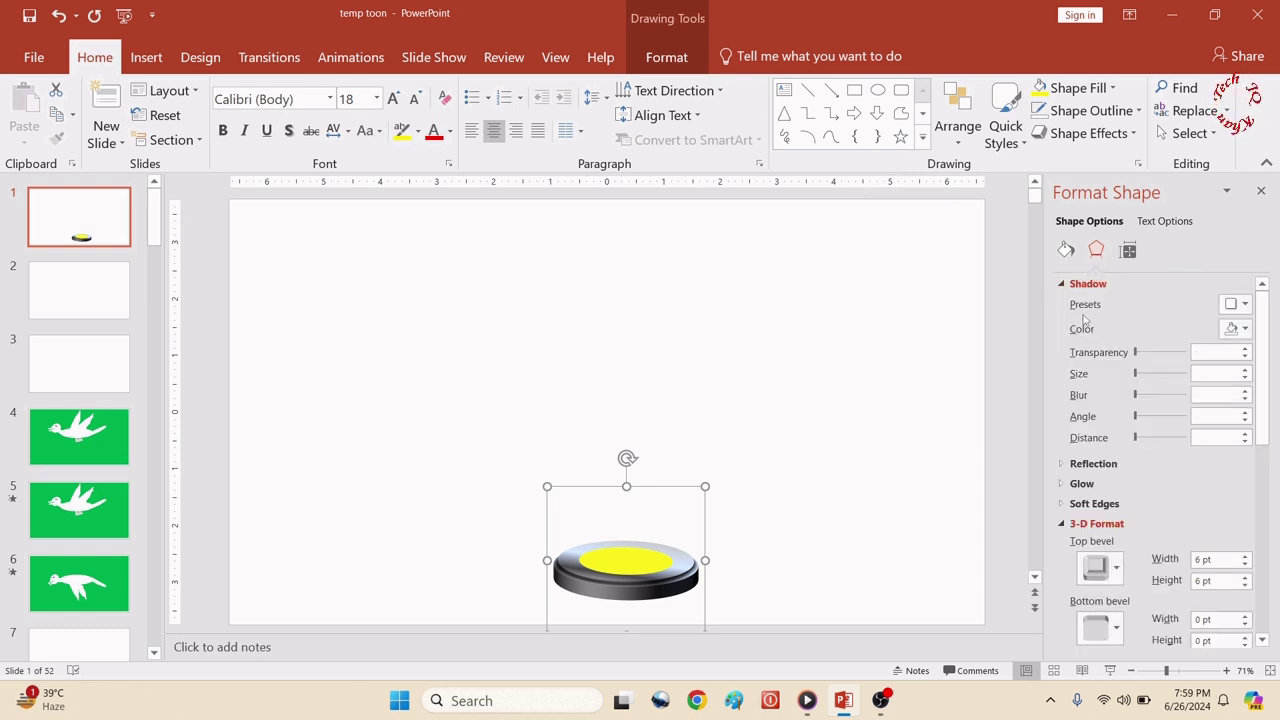
Add an Offset: Center shadow to the disc, enlarging it and making it darker.
{"action": "left_click", "coordinate": [1245, 305]}
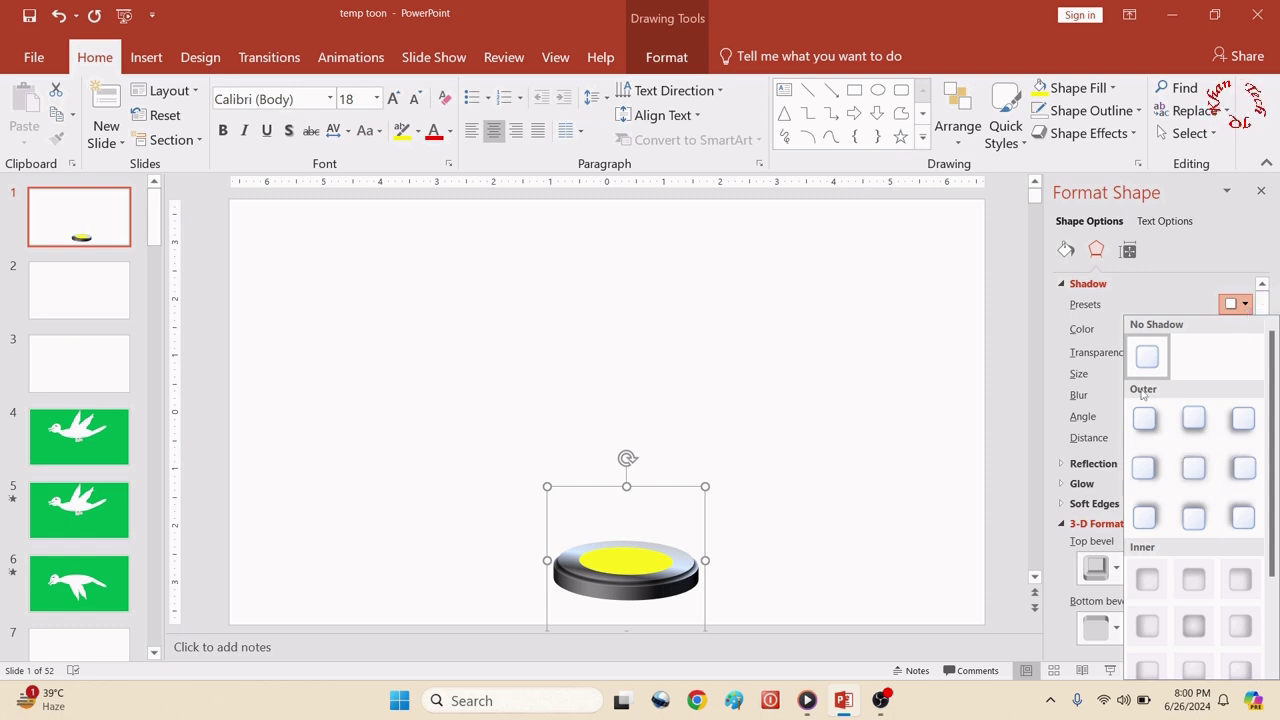
{"action": "left_click", "coordinate": [1193, 466]}
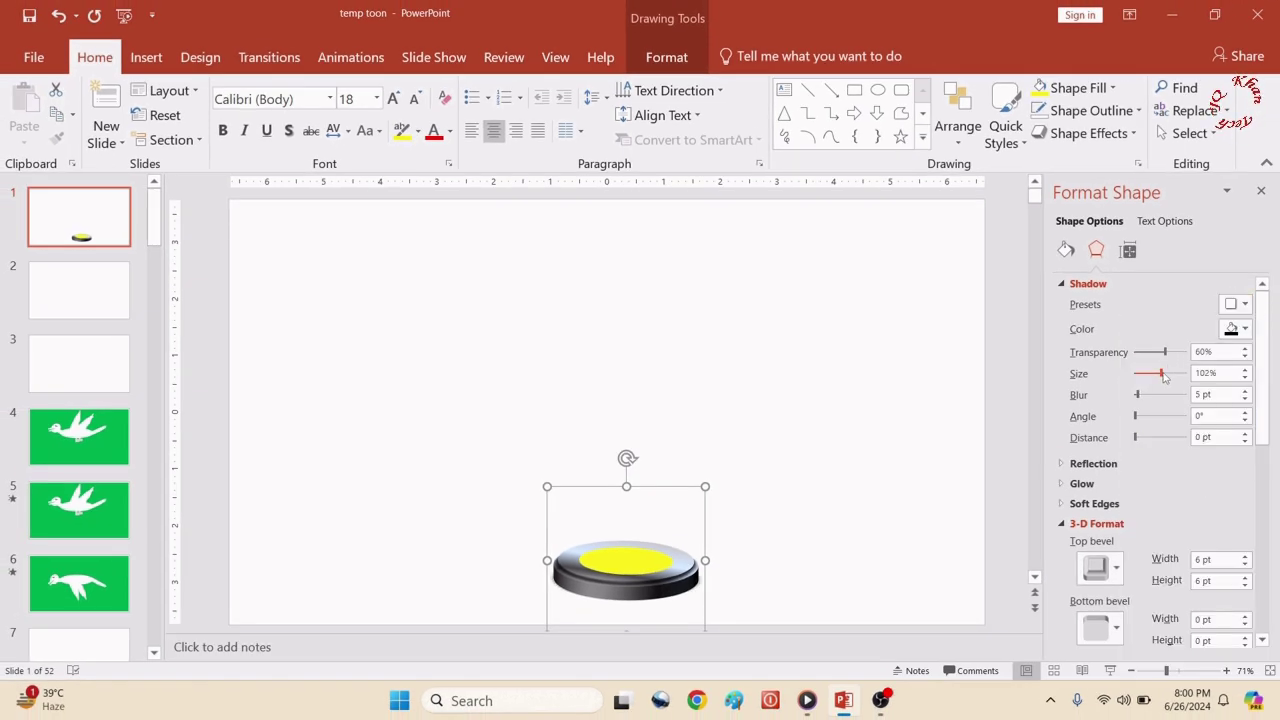
{"action": "left_click_drag", "start_coordinate": [1161, 374], "coordinate": [1164, 374]}
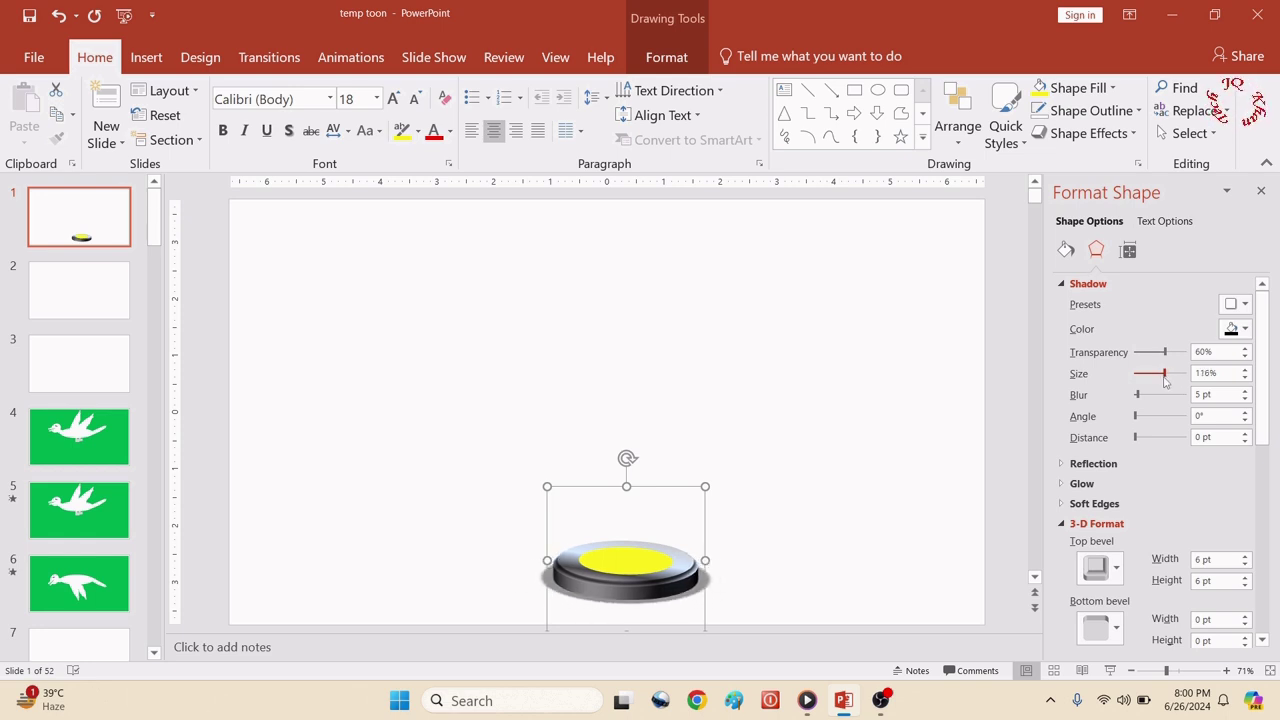
{"action": "mouse_move", "coordinate": [1165, 352]}
{"action": "left_mouse_down"}
{"action": "mouse_move", "coordinate": [1154, 352]}
{"action": "mouse_move", "coordinate": [1174, 357]}
{"action": "left_mouse_up"}
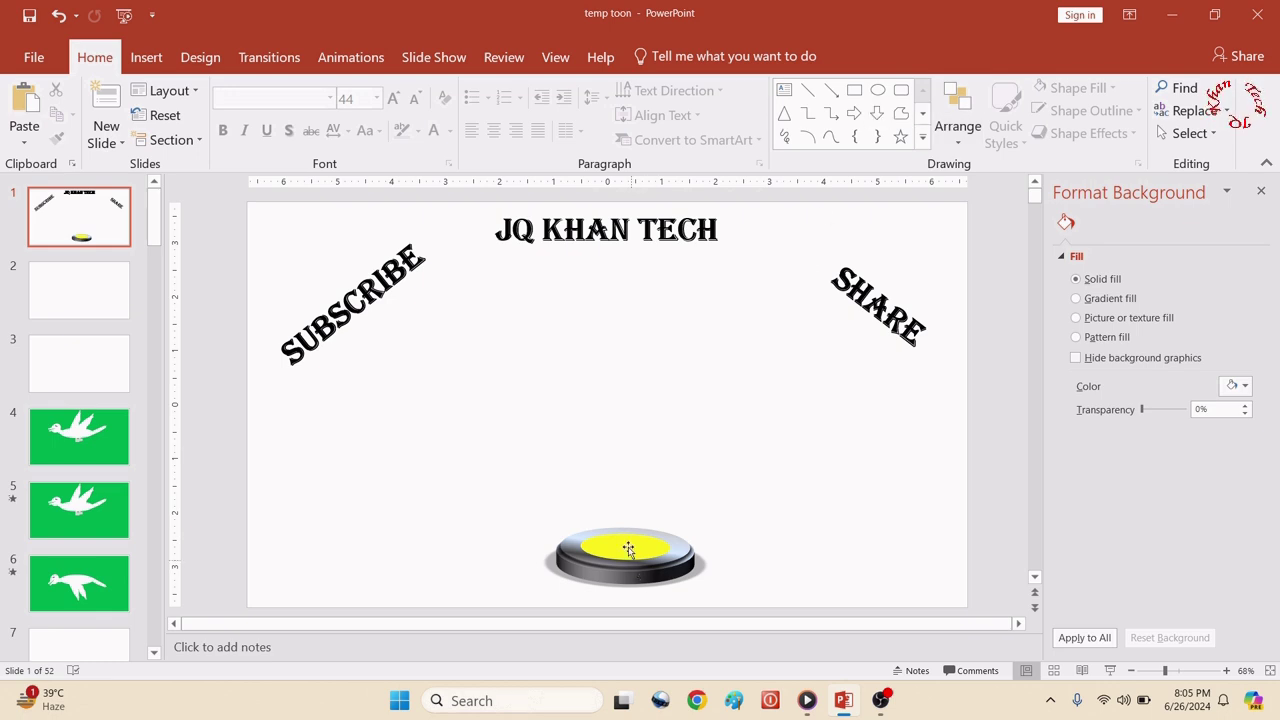
Draw a freeform beam from the yellow disc to the slide's left edge and back.
{"action": "left_click", "coordinate": [922, 138]}
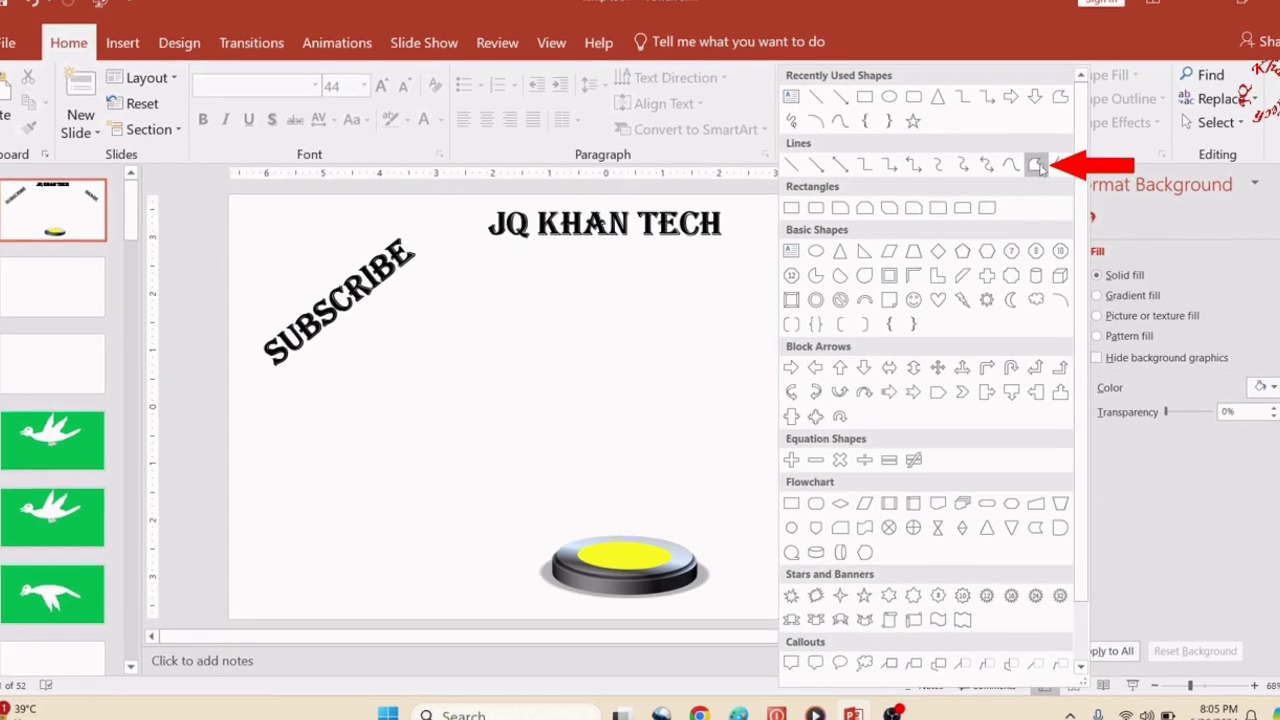
{"action": "left_click", "coordinate": [1019, 175]}
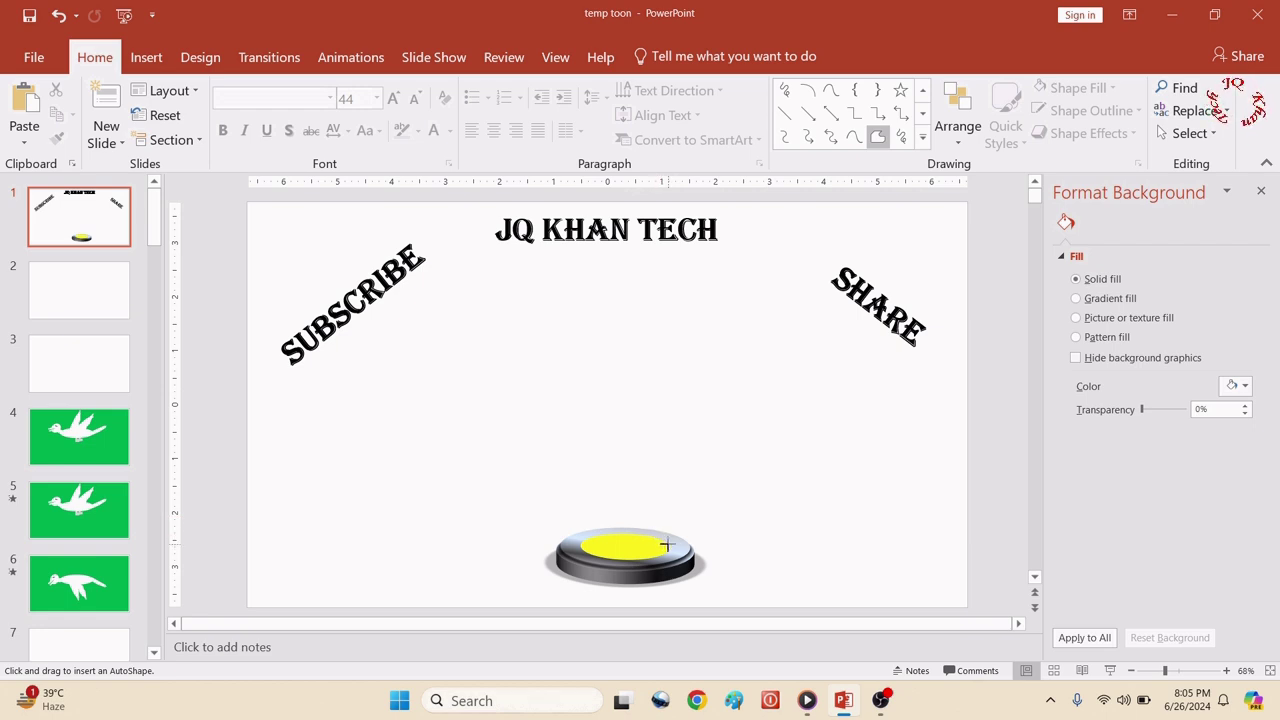
{"action": "left_click", "coordinate": [666, 544]}
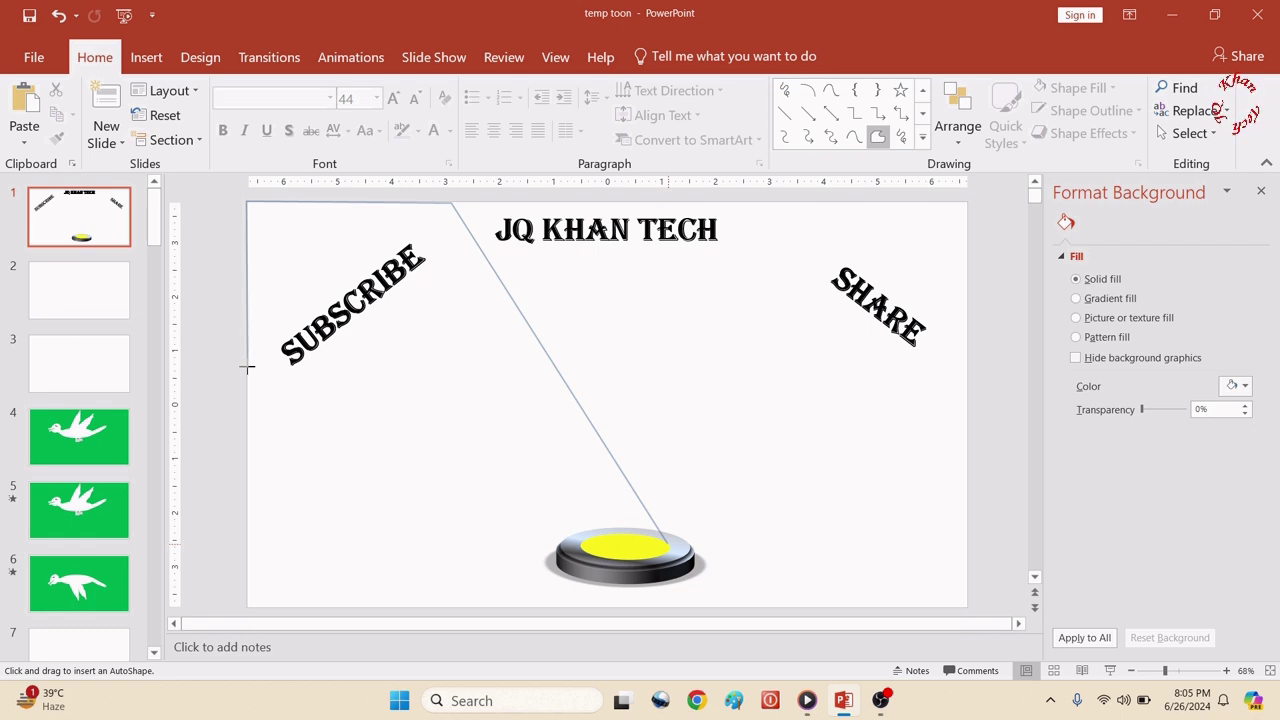
{"action": "left_click", "coordinate": [247, 368]}
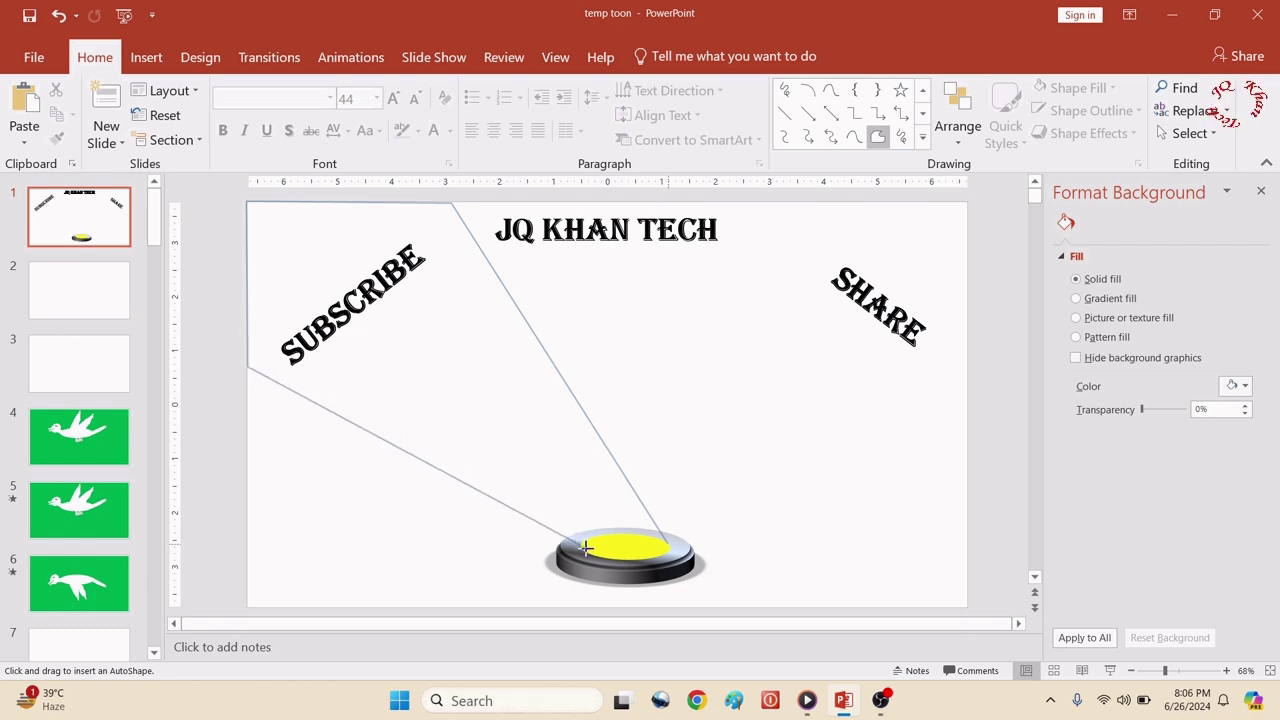
{"action": "left_click", "coordinate": [664, 547]}
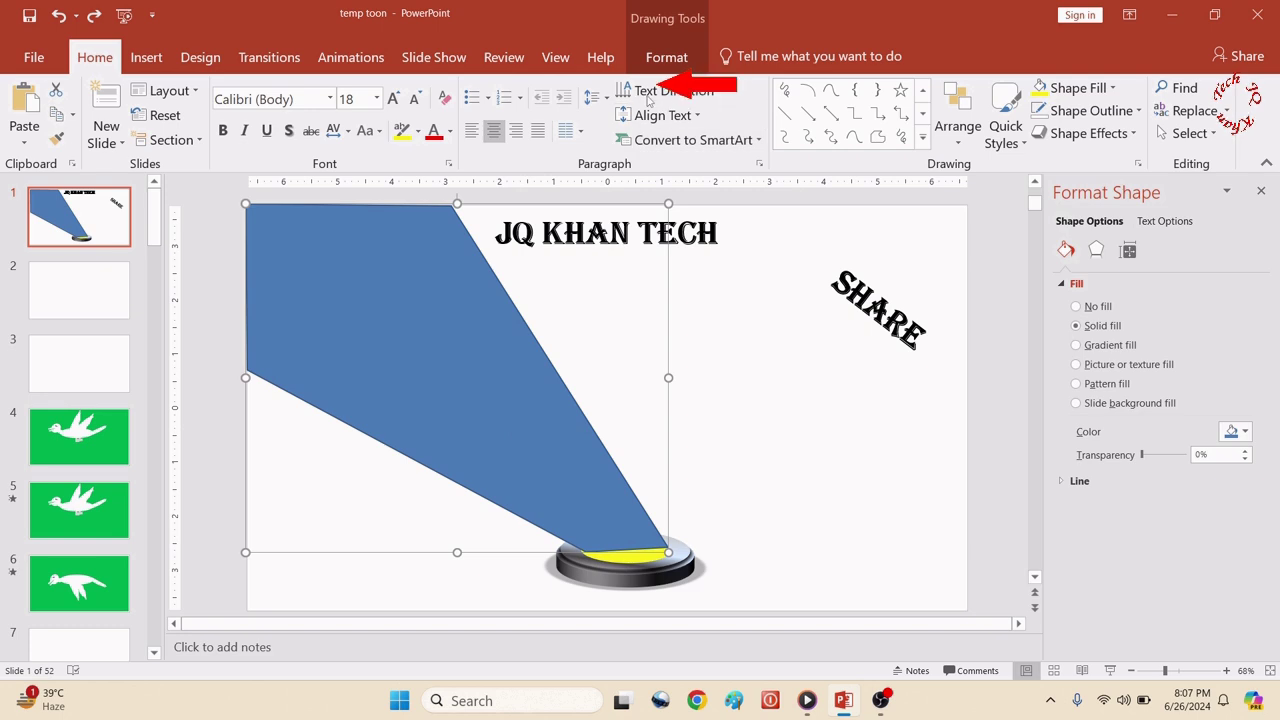
Remove the beam's outline and fill it with the Light Gradient - Accent 6 preset.
{"action": "left_click", "coordinate": [655, 62]}
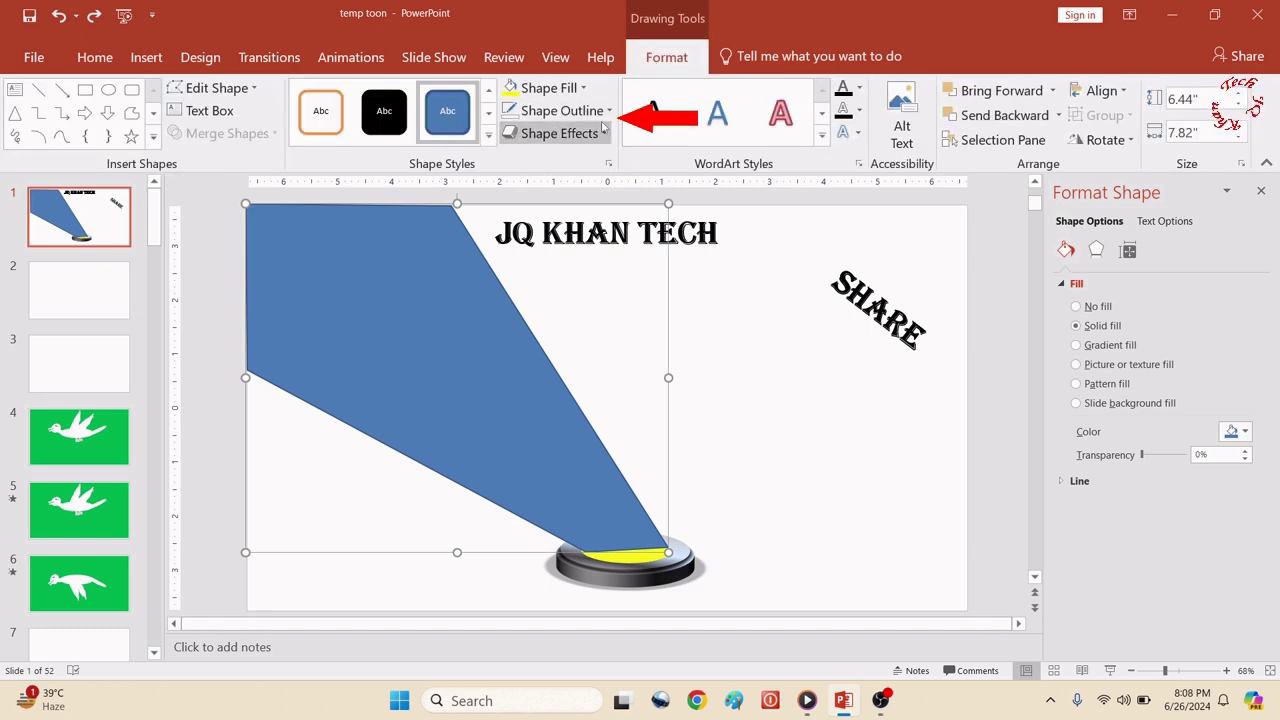
{"action": "left_click", "coordinate": [607, 115]}
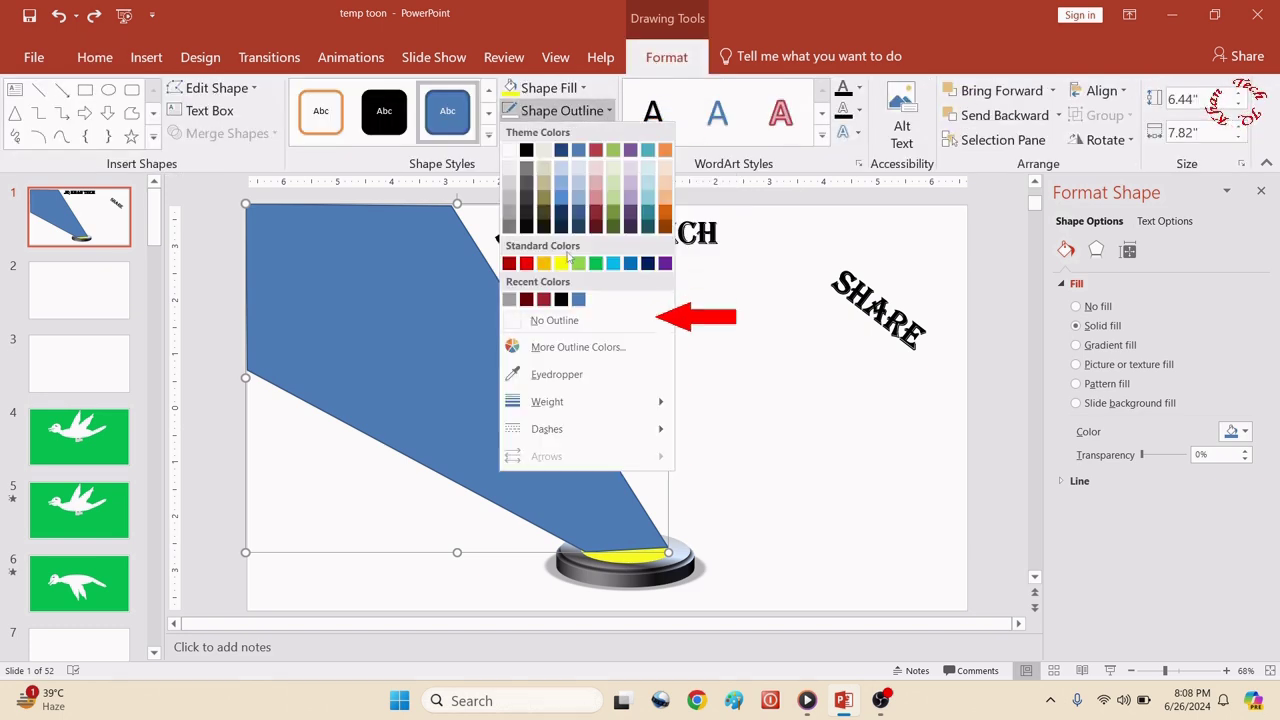
{"action": "left_click", "coordinate": [558, 320]}
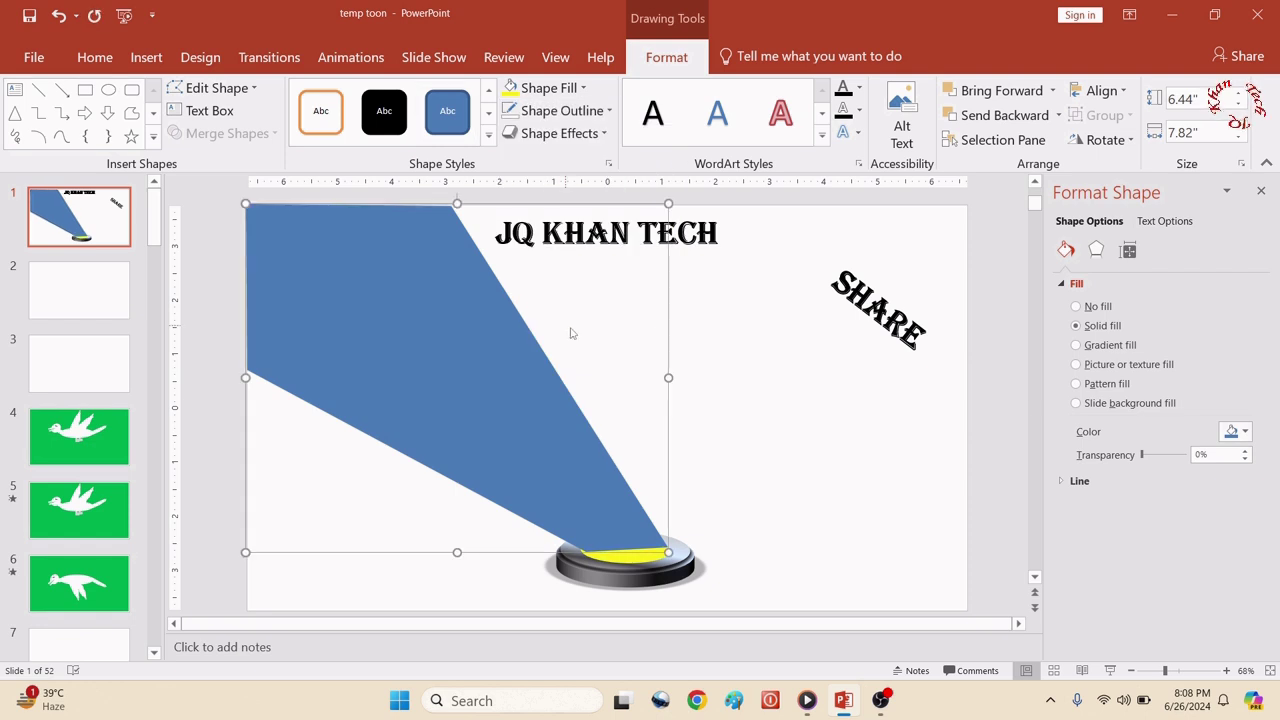
{"action": "left_click", "coordinate": [1078, 344]}
{"action": "left_click", "coordinate": [1238, 431]}
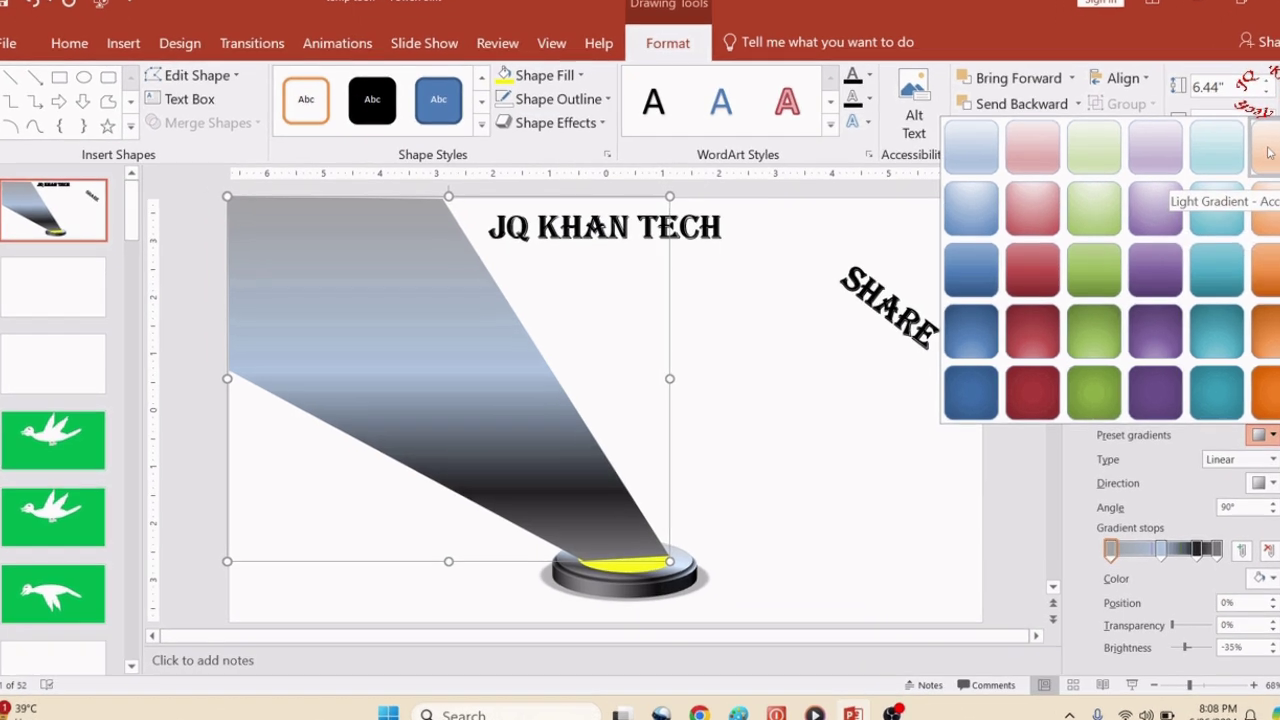
{"action": "left_click", "coordinate": [1244, 161]}
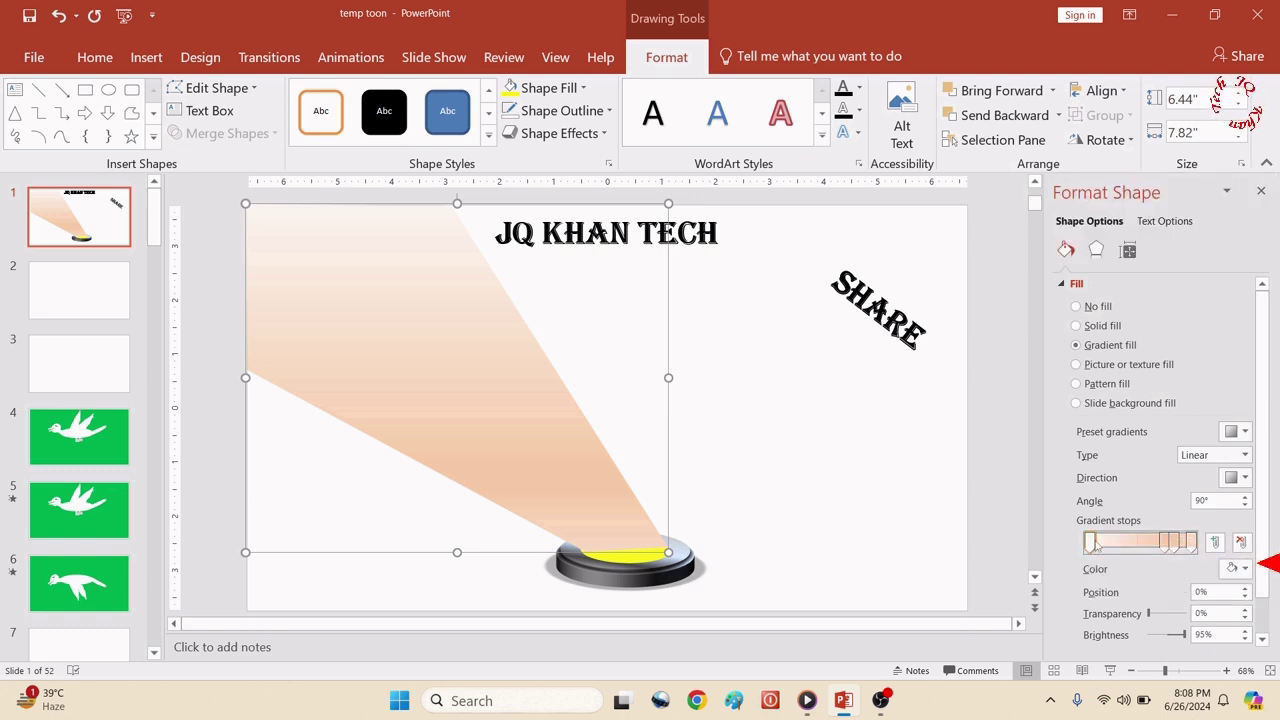
{"action": "left_click", "coordinate": [1238, 569]}
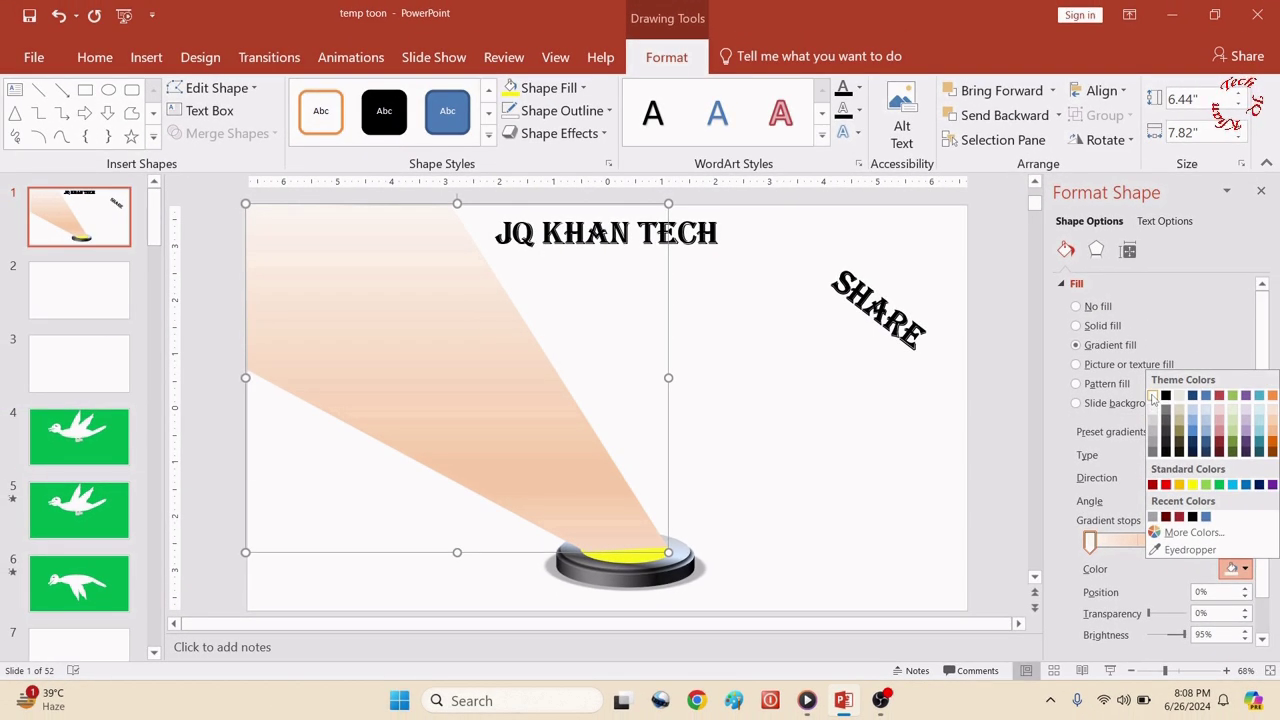
Recolour the first stop white and middle stop yellow, remove one stop, and fade the top.
{"action": "left_click", "coordinate": [1153, 396]}
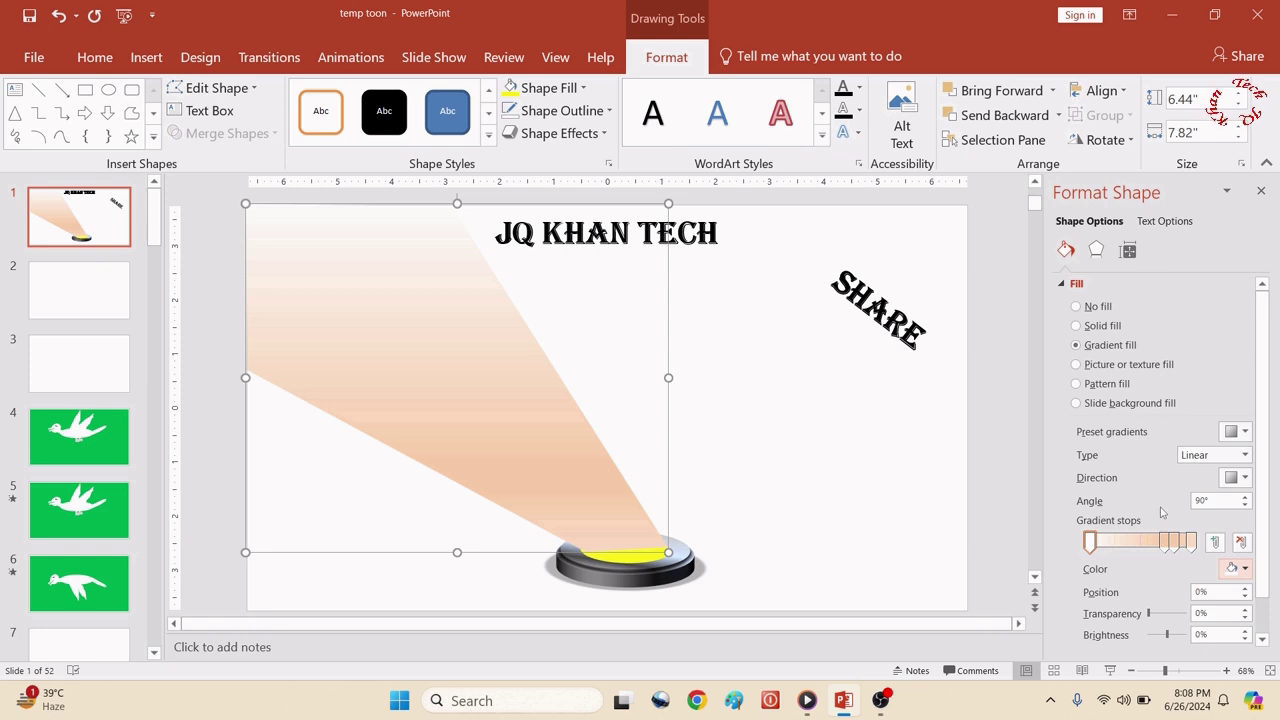
{"action": "left_click", "coordinate": [1167, 543]}
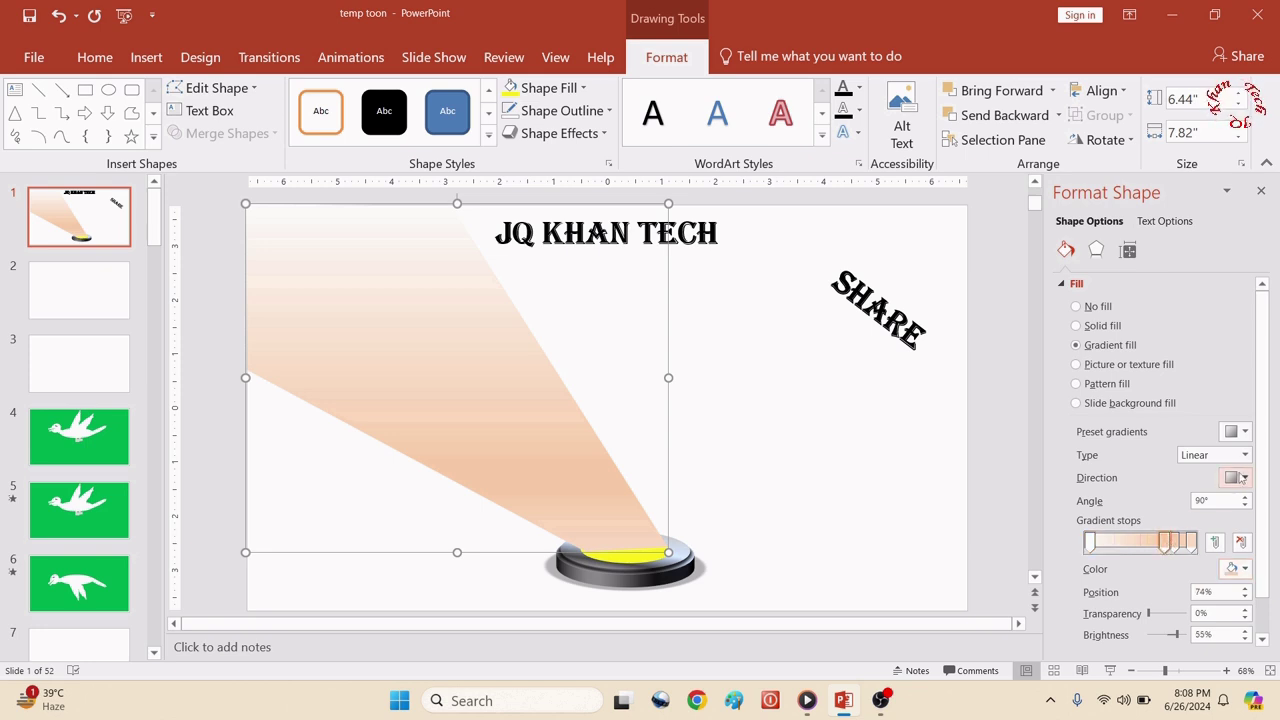
{"action": "left_click", "coordinate": [1244, 569]}
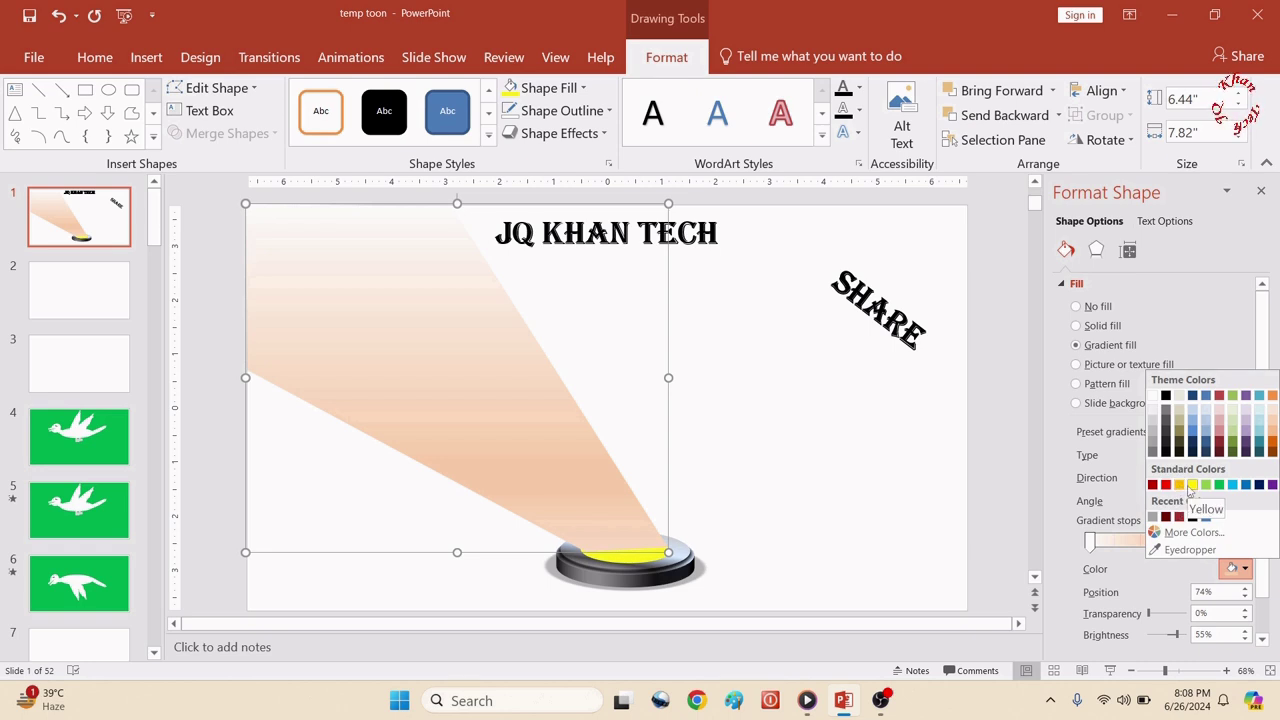
{"action": "left_click", "coordinate": [1191, 486]}
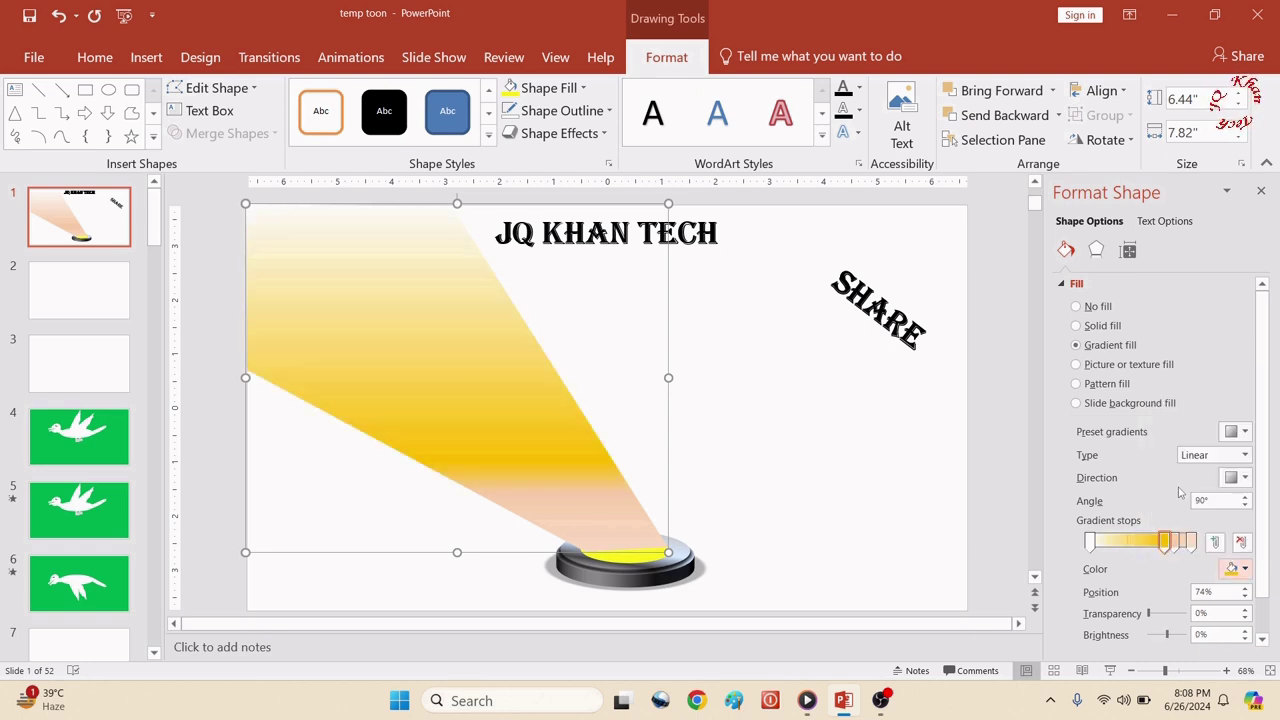
{"action": "left_click", "coordinate": [1091, 541]}
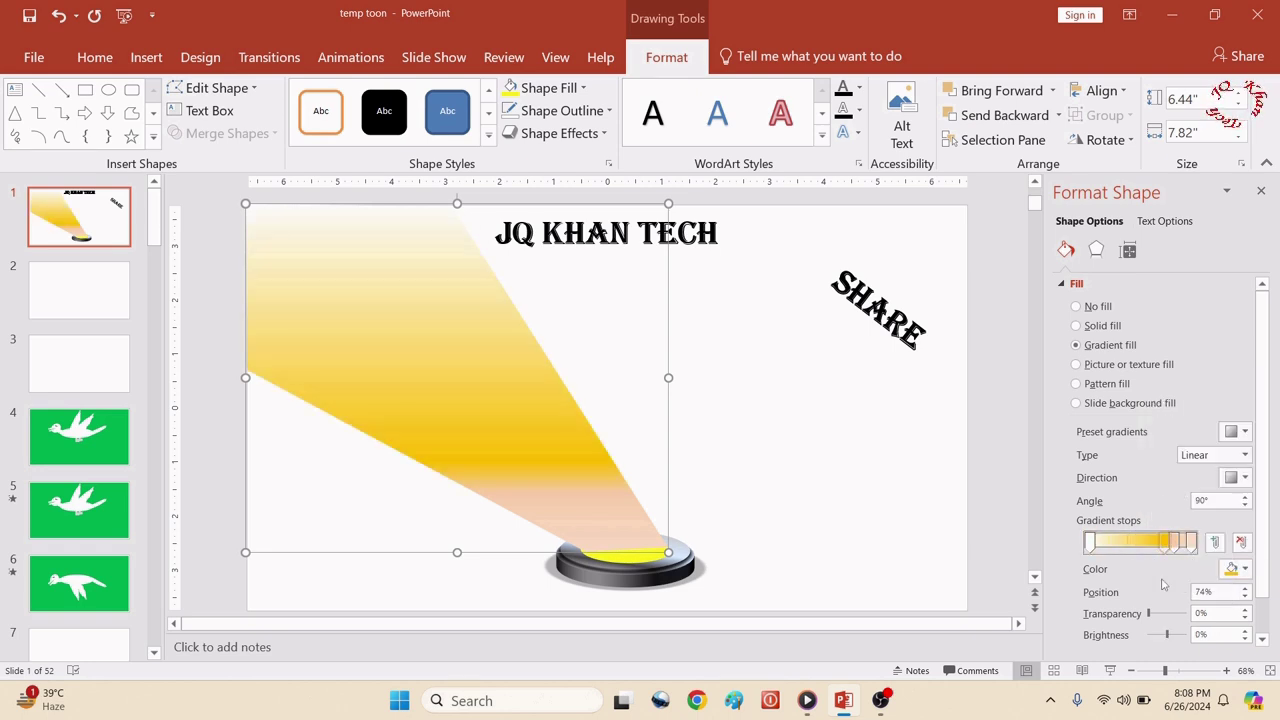
{"action": "left_click_drag", "start_coordinate": [1160, 543], "coordinate": [1162, 588]}
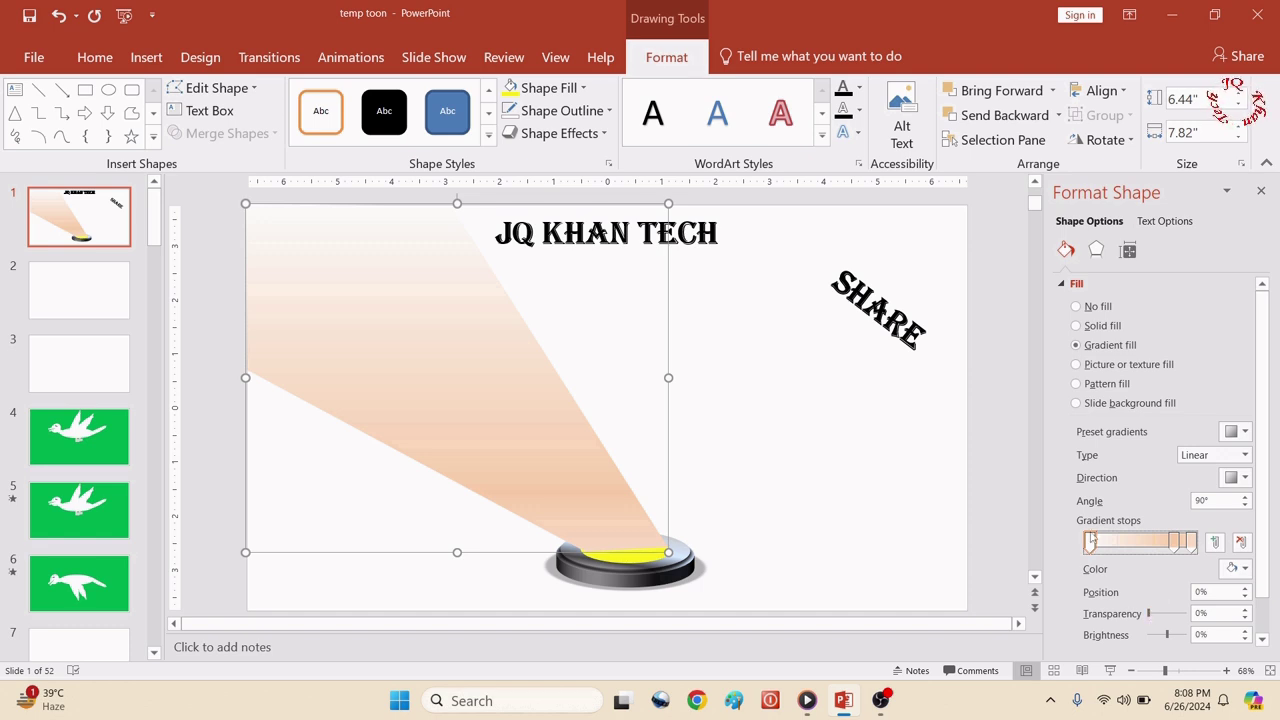
{"action": "mouse_move", "coordinate": [1149, 614]}
{"action": "left_mouse_down"}
{"action": "mouse_move", "coordinate": [1182, 625]}
{"action": "mouse_move", "coordinate": [1170, 616]}
{"action": "left_mouse_up"}
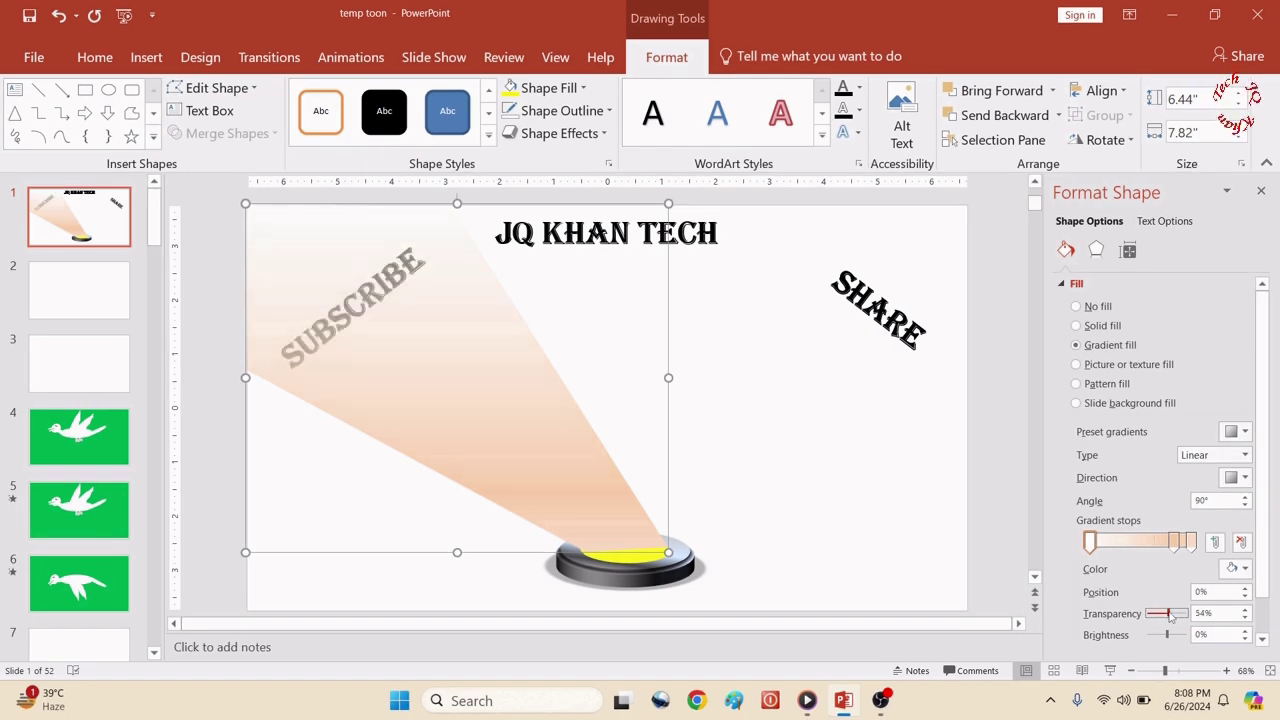
Colour the 83% gradient stop orange at about half transparency.
{"action": "left_click", "coordinate": [1175, 545]}
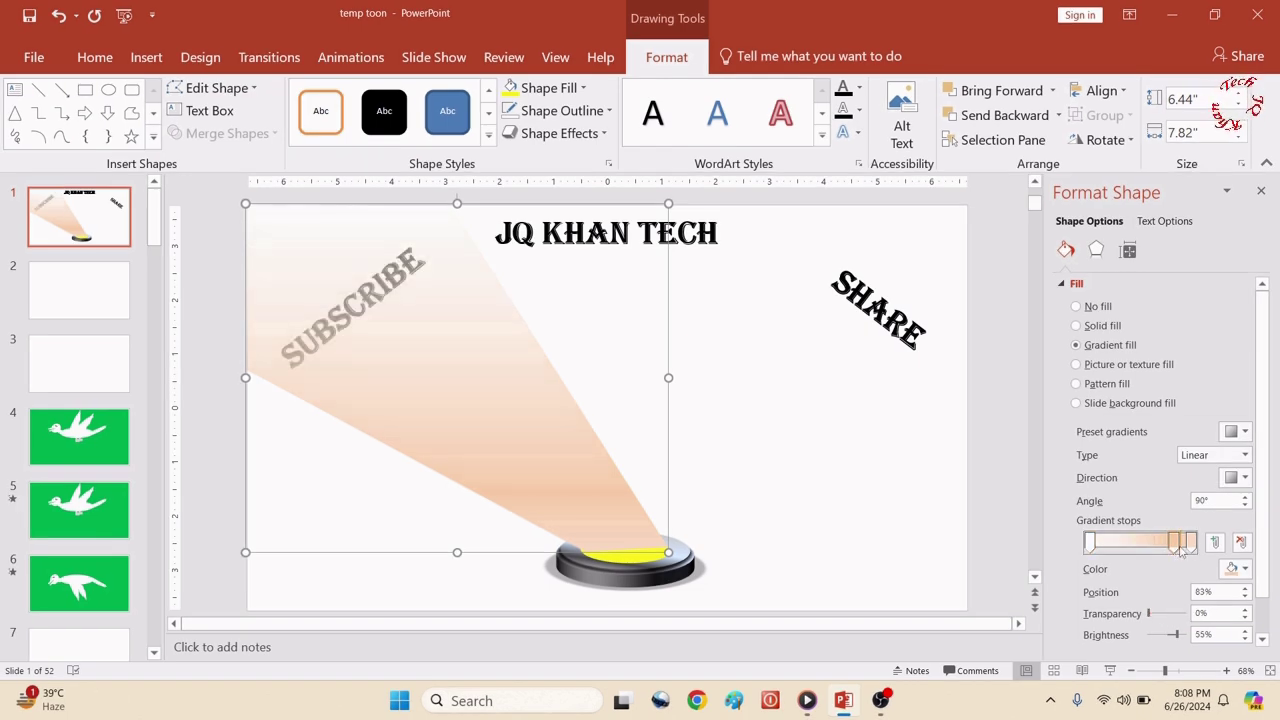
{"action": "left_click", "coordinate": [1244, 568]}
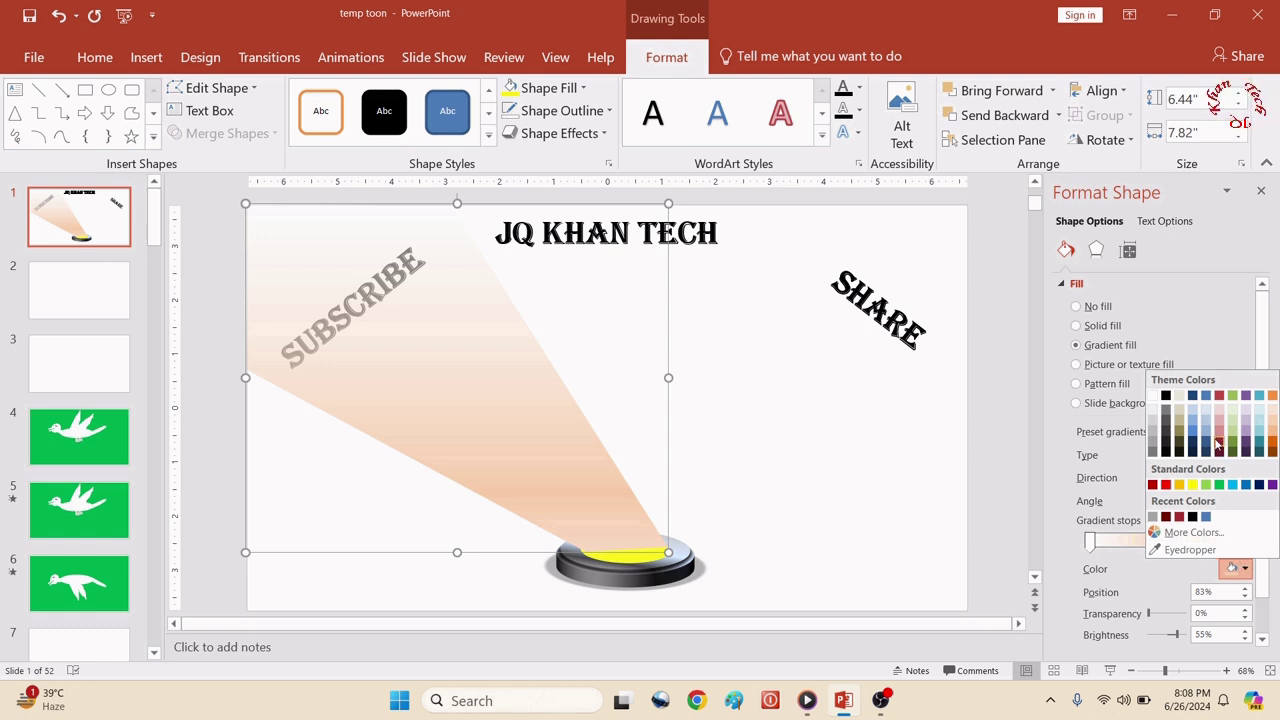
{"action": "left_click", "coordinate": [1179, 485]}
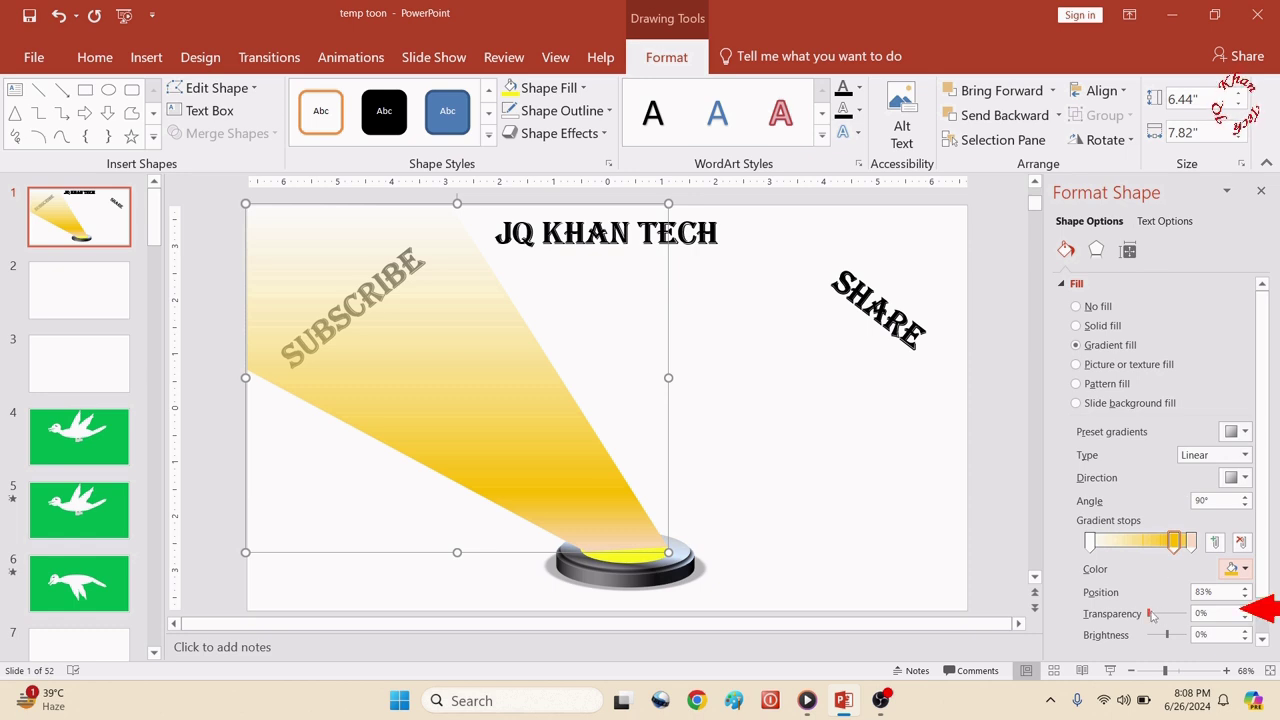
{"action": "left_click_drag", "start_coordinate": [1149, 613], "coordinate": [1171, 613]}
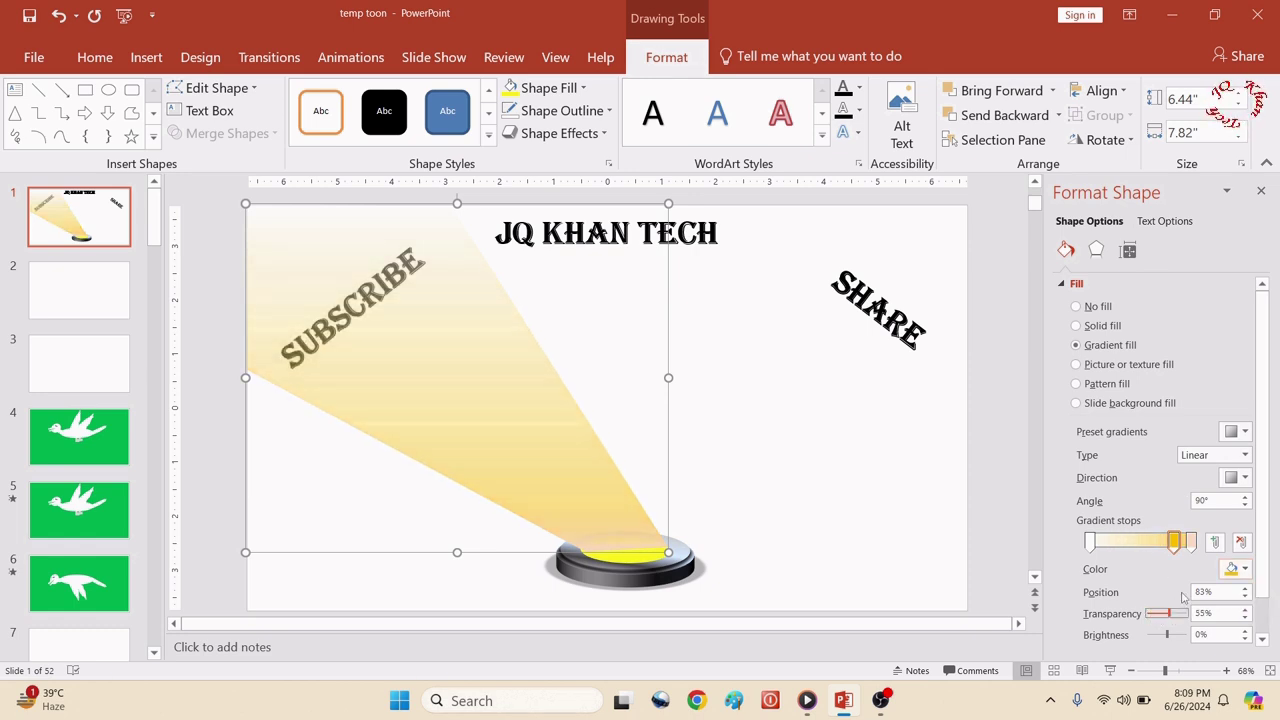
Make the 100% gradient stop yellow and slightly transparent.
{"action": "left_click", "coordinate": [1191, 541]}
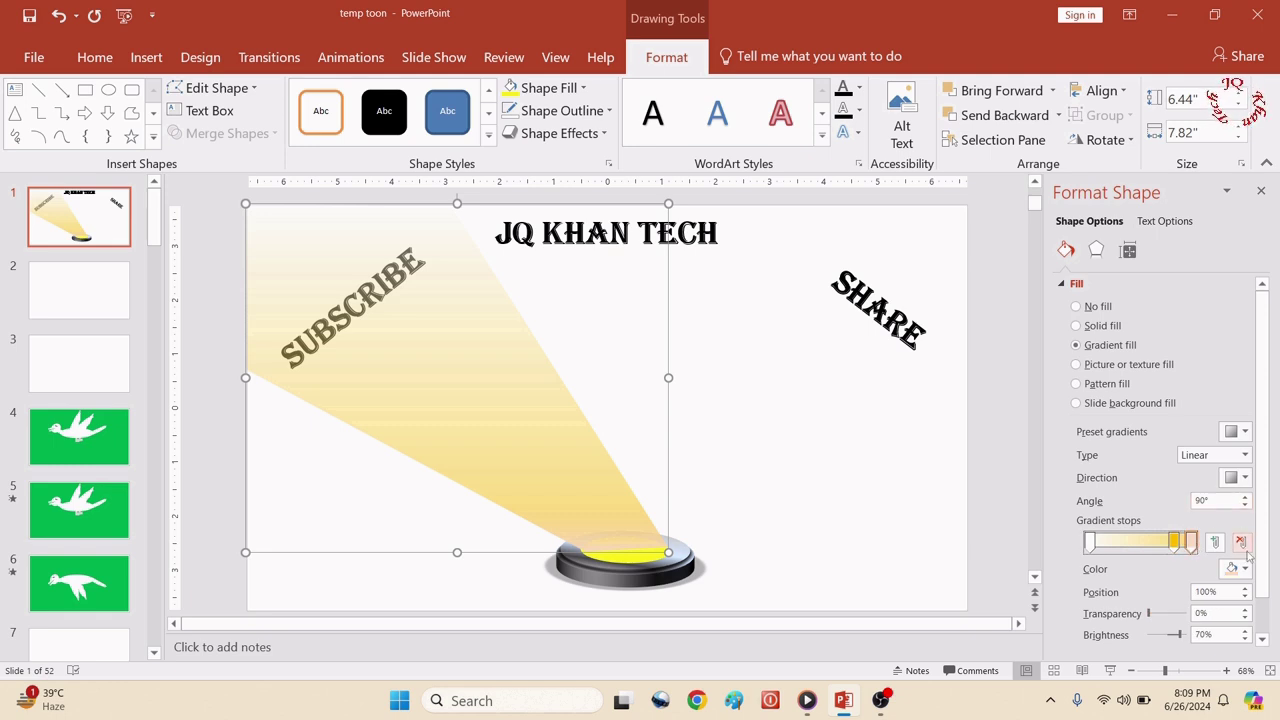
{"action": "left_click", "coordinate": [1240, 568]}
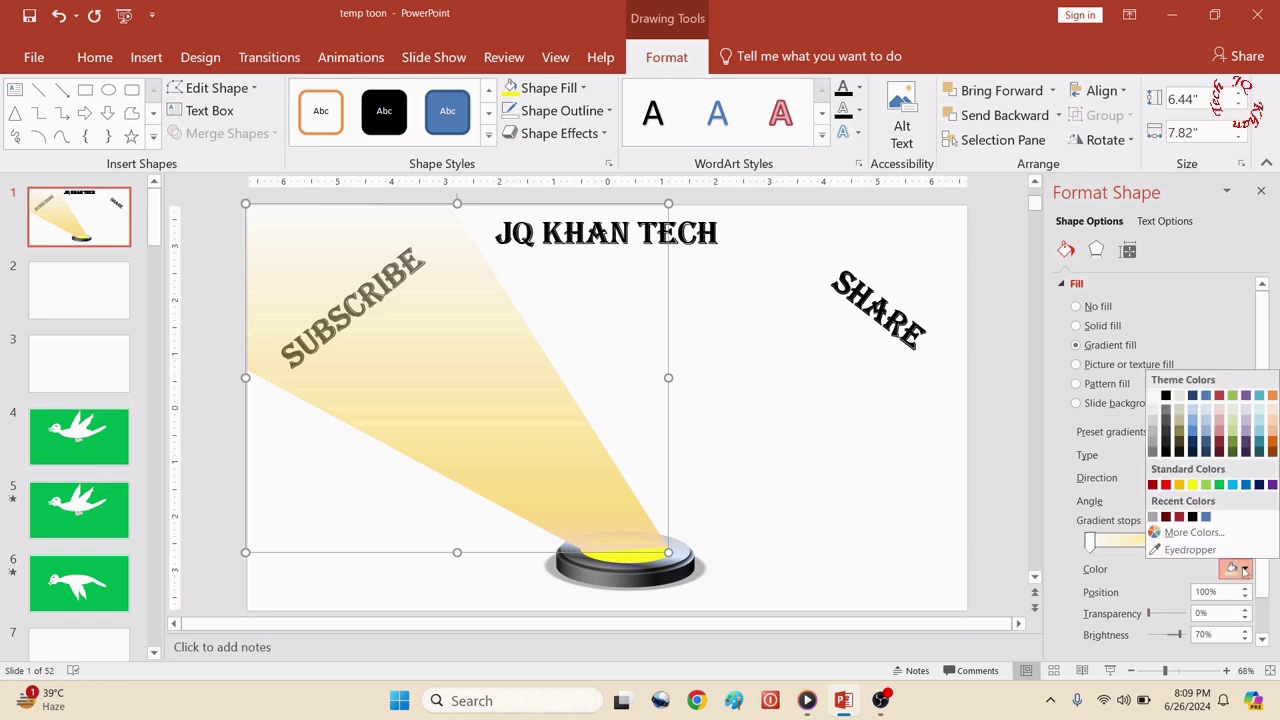
{"action": "left_click", "coordinate": [1193, 486]}
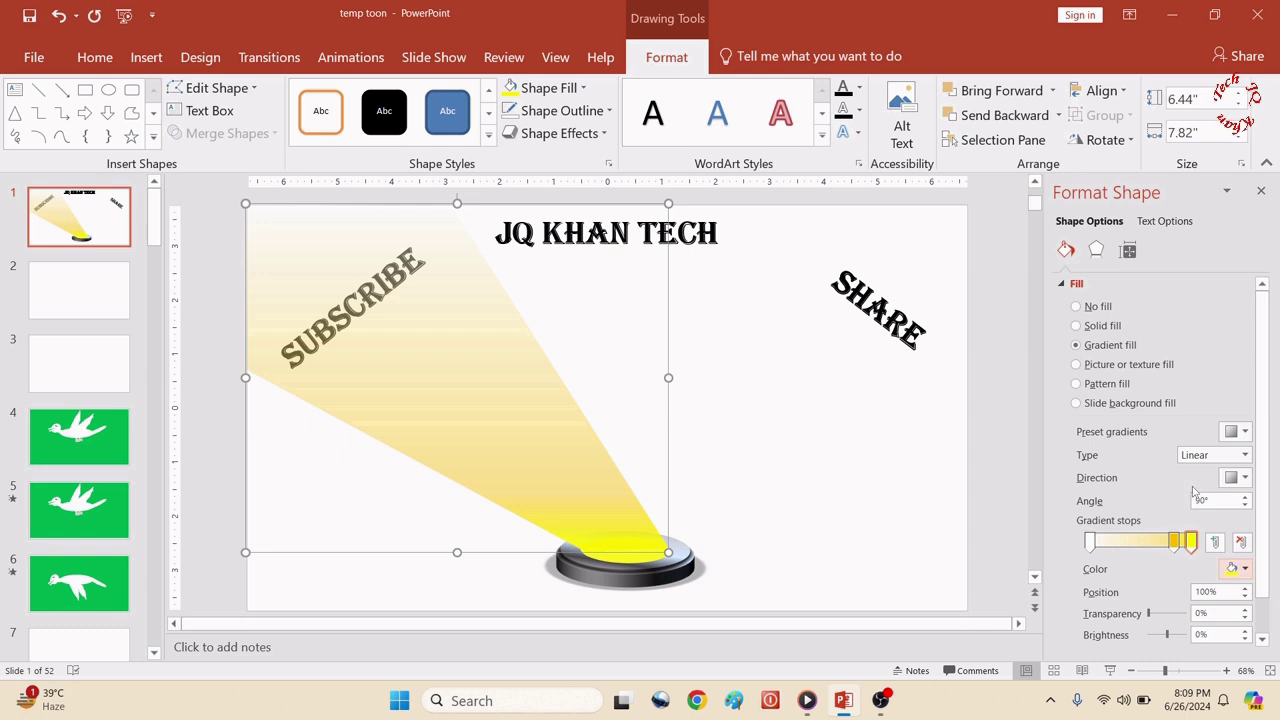
{"action": "left_click", "coordinate": [1192, 541]}
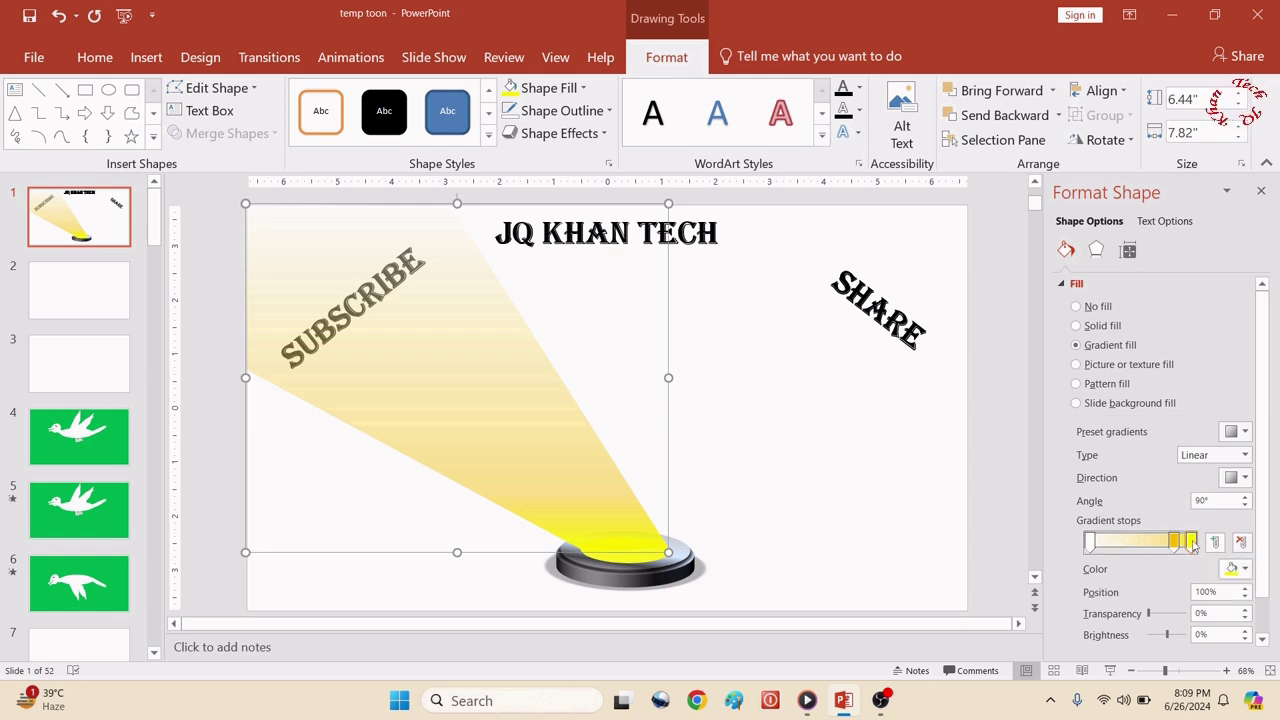
{"action": "left_click_drag", "start_coordinate": [1151, 615], "coordinate": [1158, 617]}
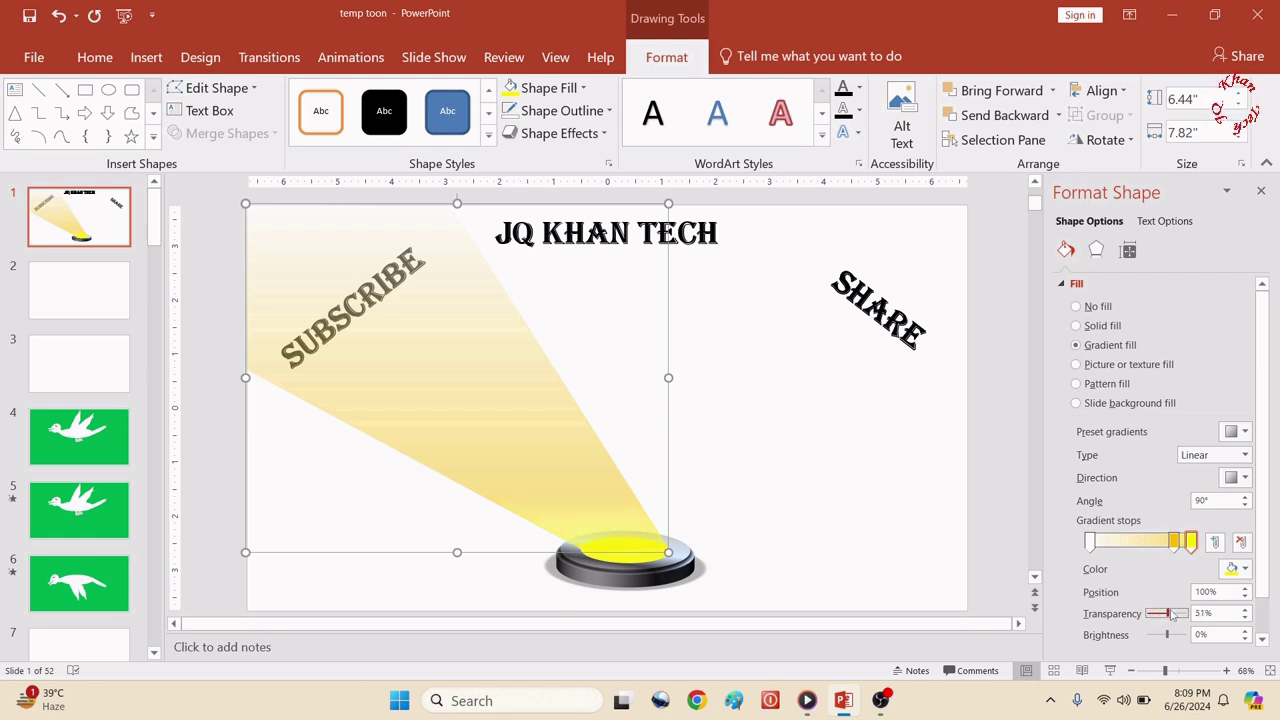
{"action": "mouse_move", "coordinate": [1165, 614]}
{"action": "left_mouse_down"}
{"action": "mouse_move", "coordinate": [1148, 614]}
{"action": "mouse_move", "coordinate": [1163, 614]}
{"action": "left_mouse_up"}
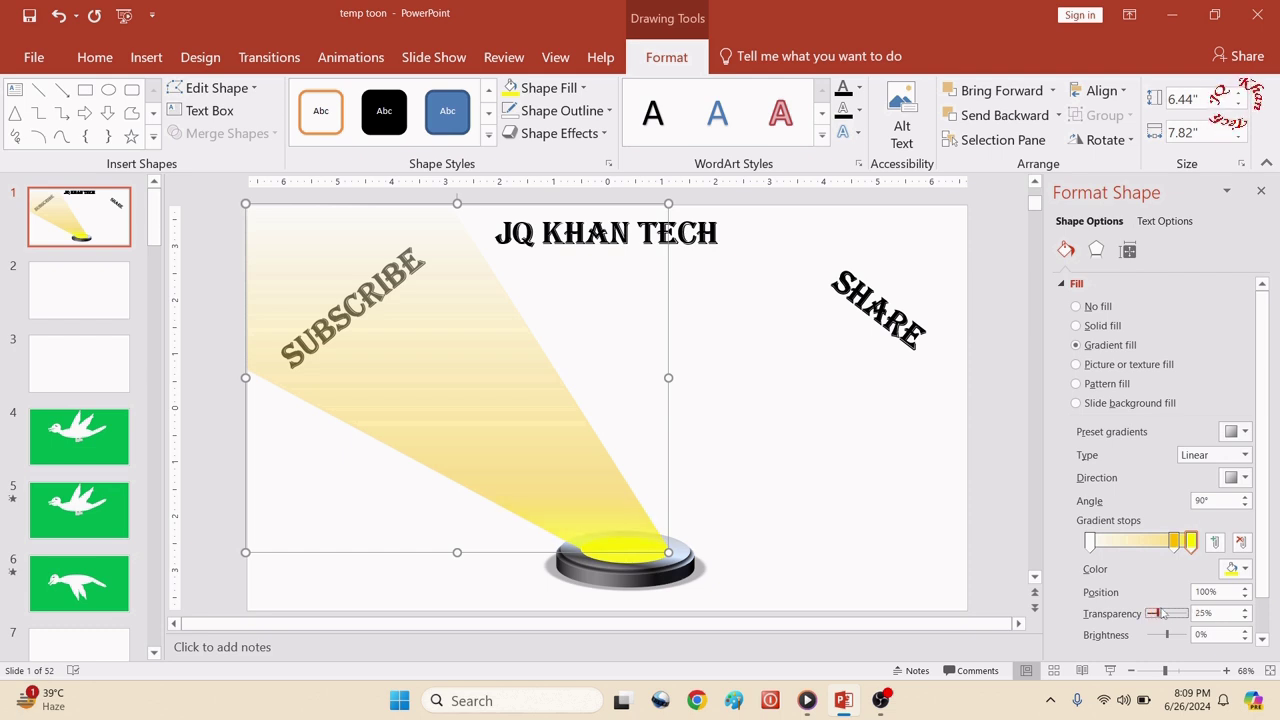
{"action": "left_click", "coordinate": [790, 570]}
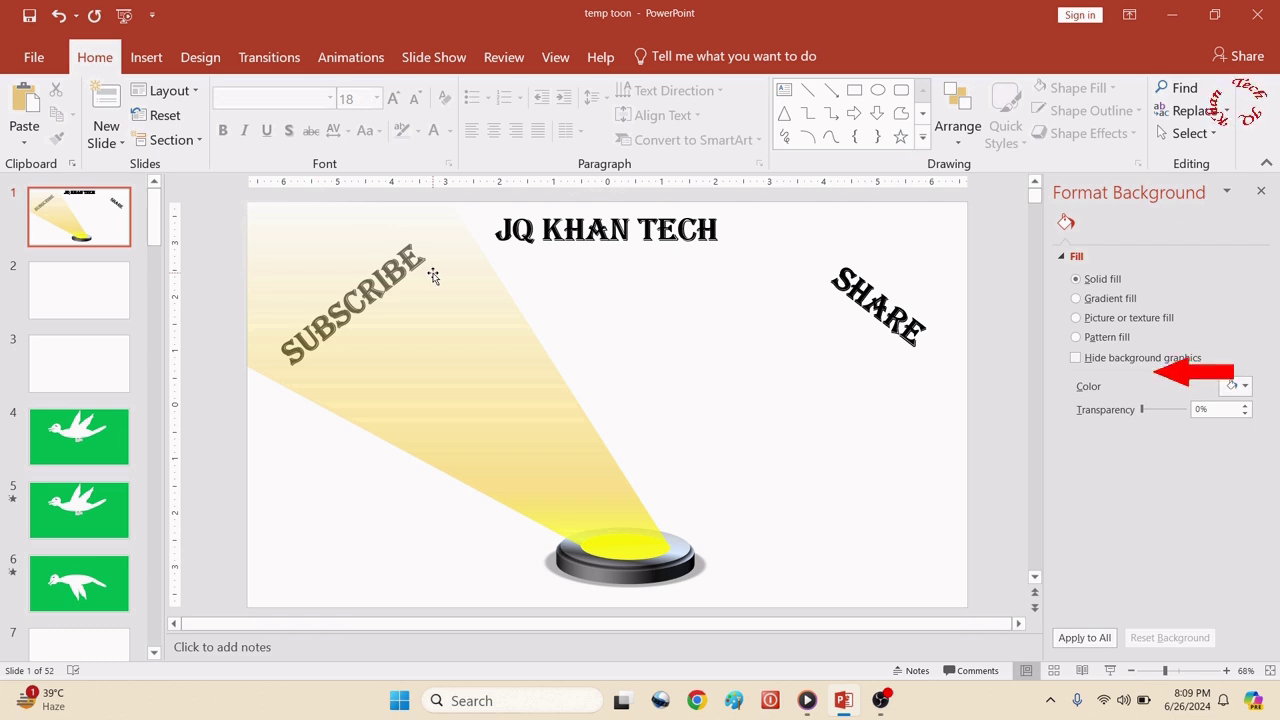
Duplicate slide 1 so an identical slide 2 with the yellow beam follows it.
{"action": "right_click", "coordinate": [105, 230]}
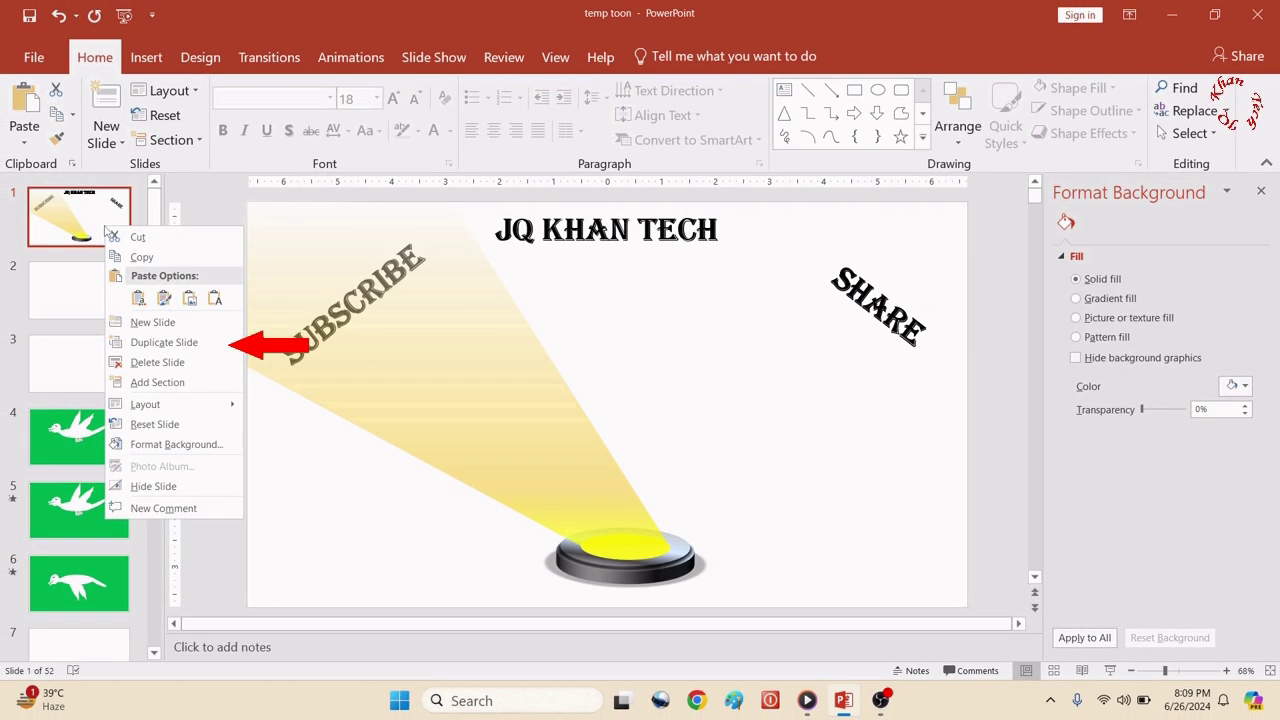
{"action": "left_click", "coordinate": [163, 341]}
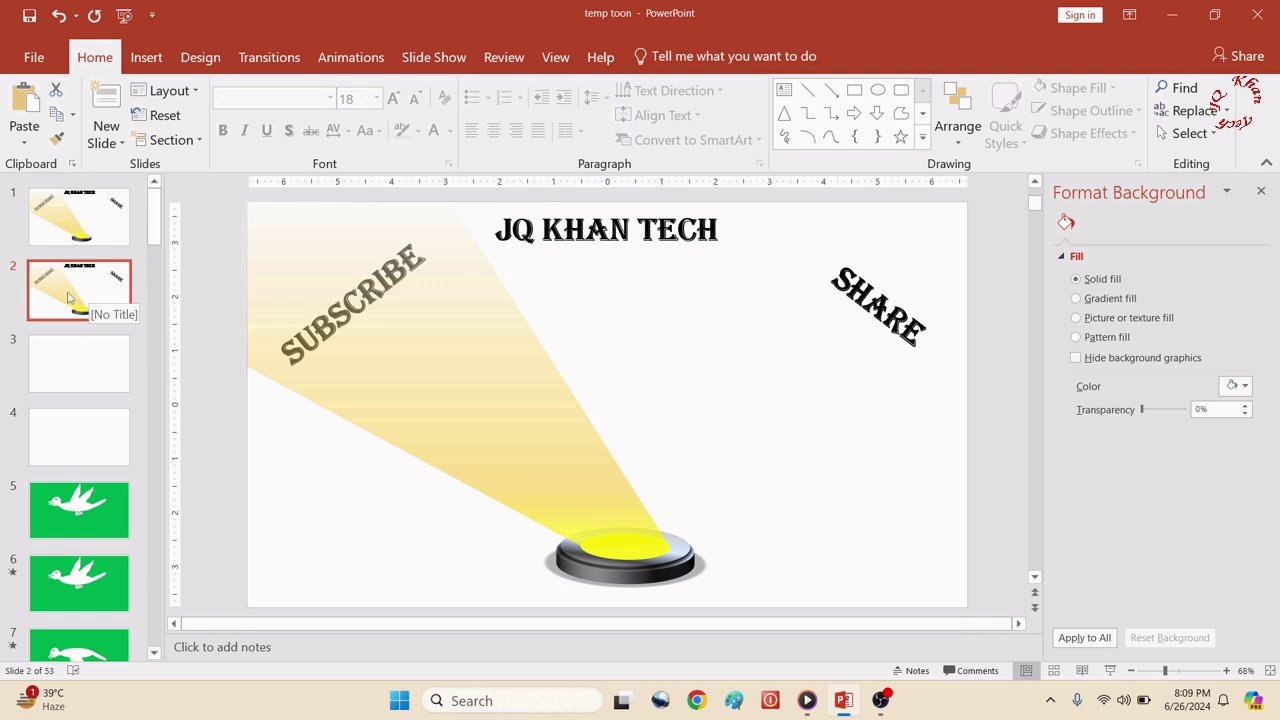
Edit the beam's points on slide 2, stretching its top-right corner past the title.
{"action": "left_click", "coordinate": [447, 355]}
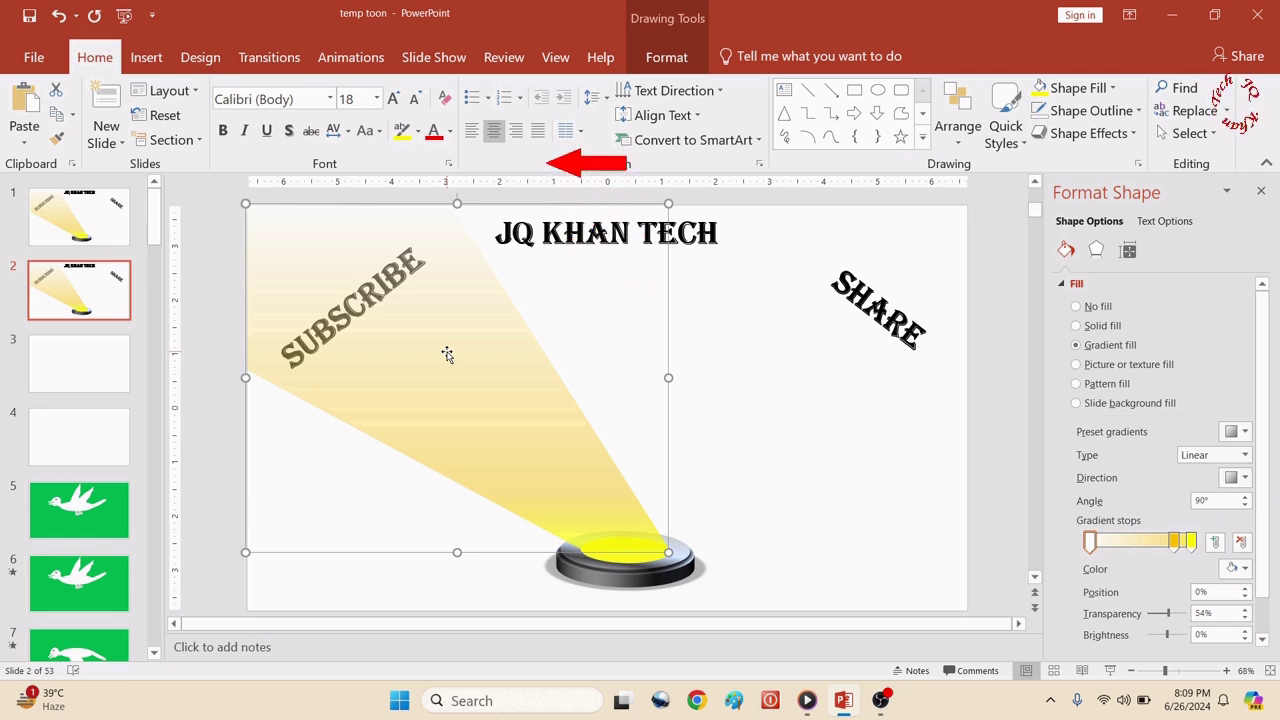
{"action": "right_click", "coordinate": [448, 355]}
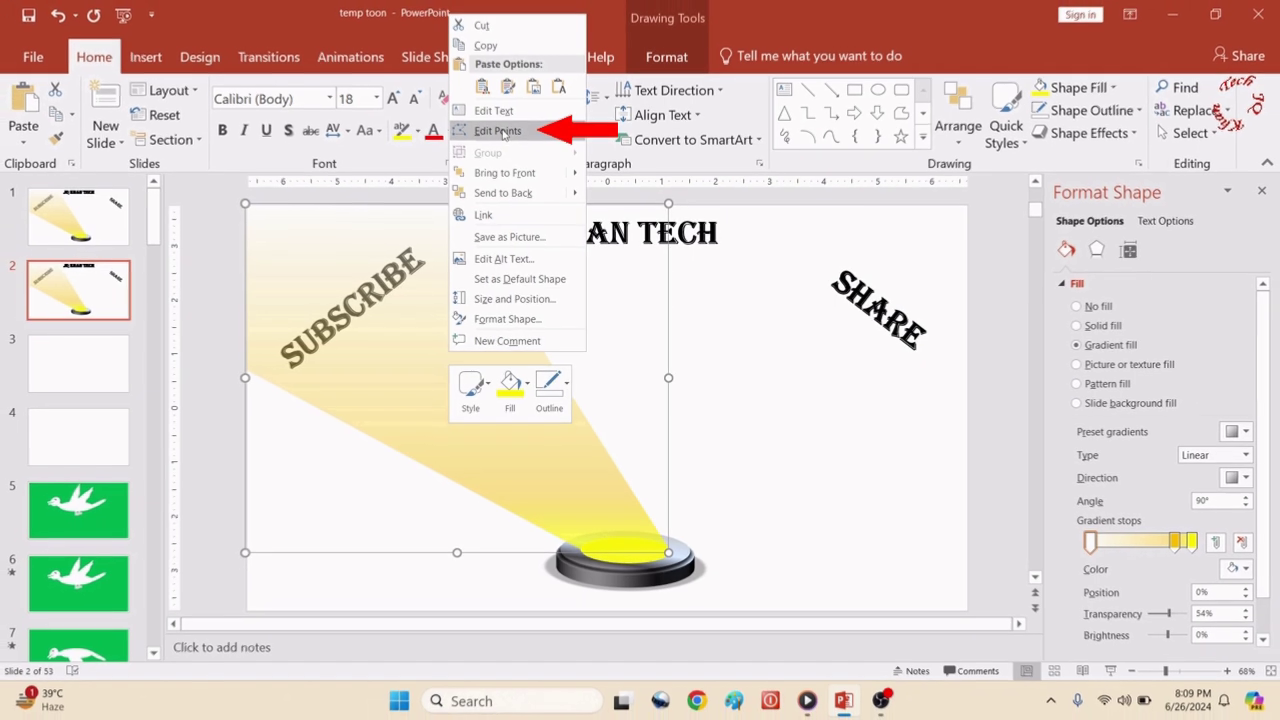
{"action": "left_click", "coordinate": [503, 133]}
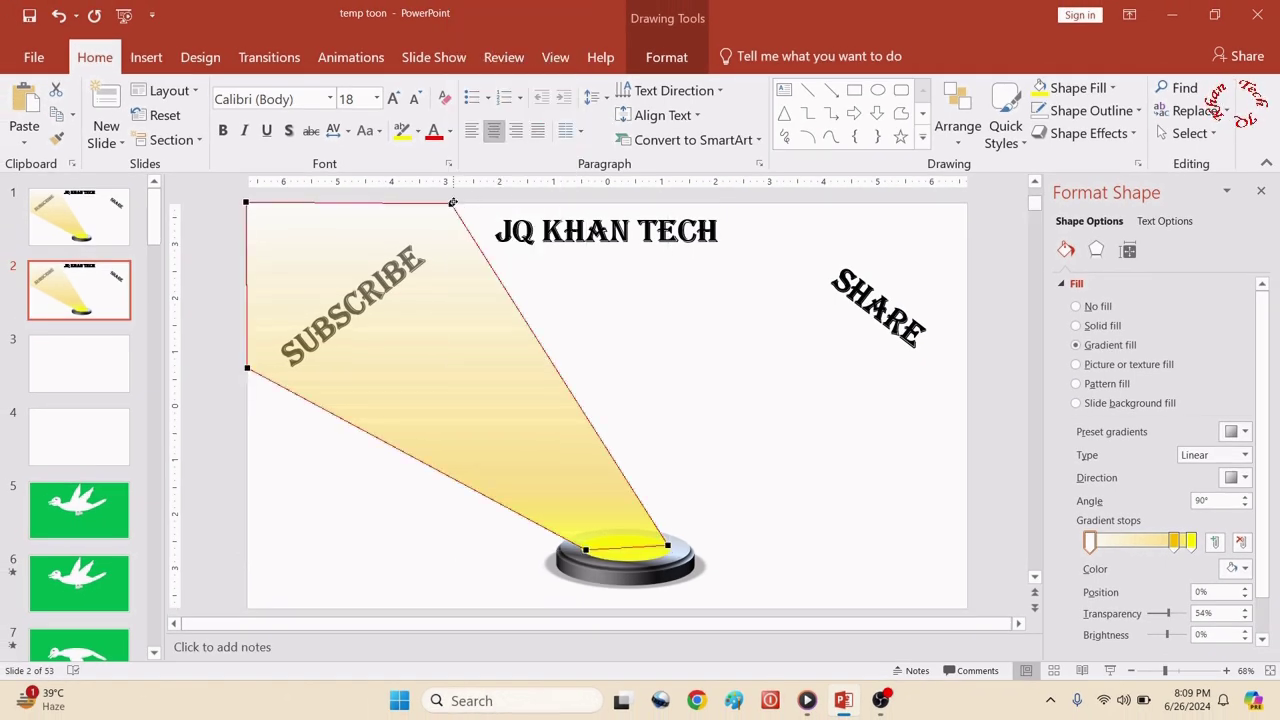
{"action": "left_click_drag", "start_coordinate": [453, 202], "coordinate": [776, 195]}
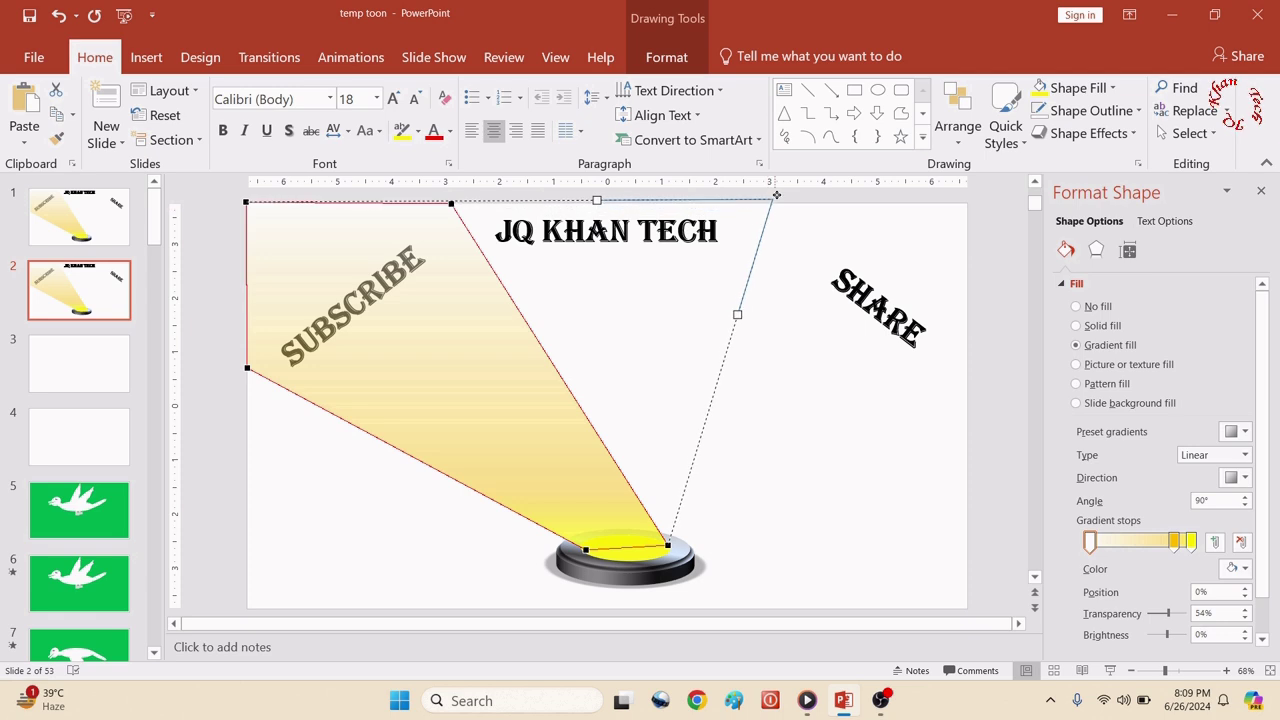
{"action": "left_click_drag", "start_coordinate": [776, 195], "coordinate": [797, 204]}
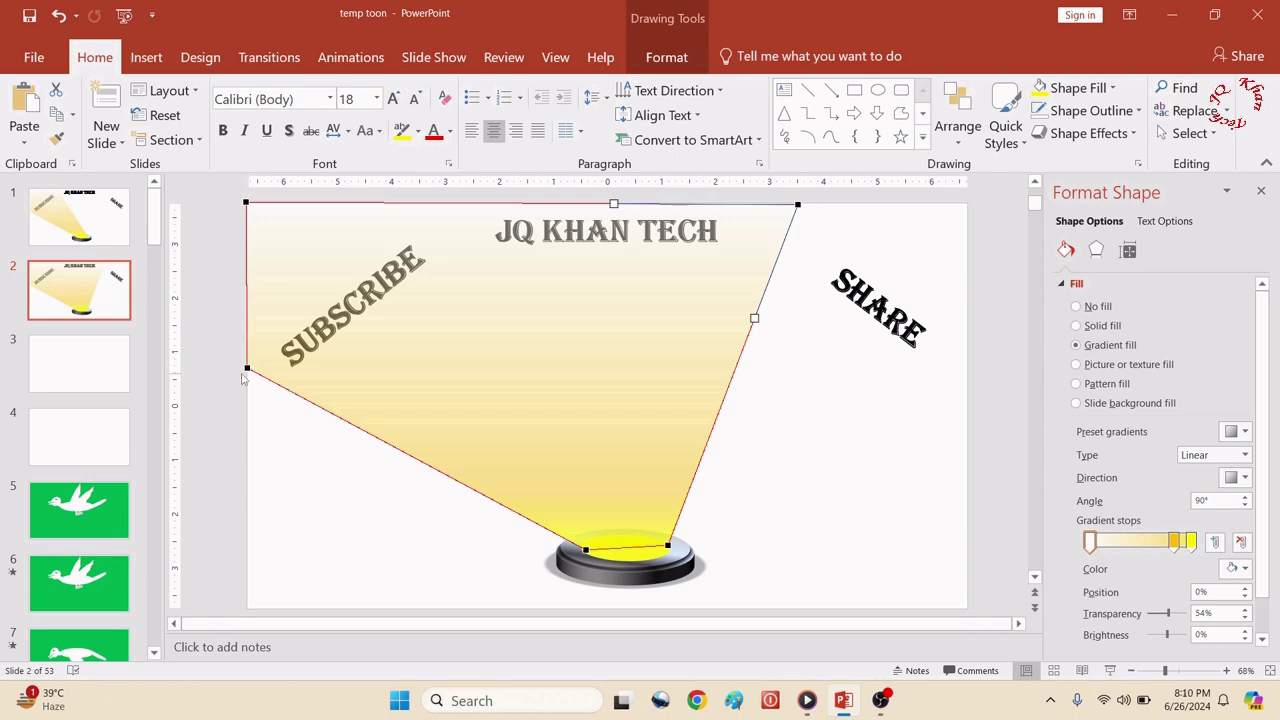
Delete the beam's left point and shift its top-left corner to aim at JQ KHAN TECH.
{"action": "right_click", "coordinate": [248, 368]}
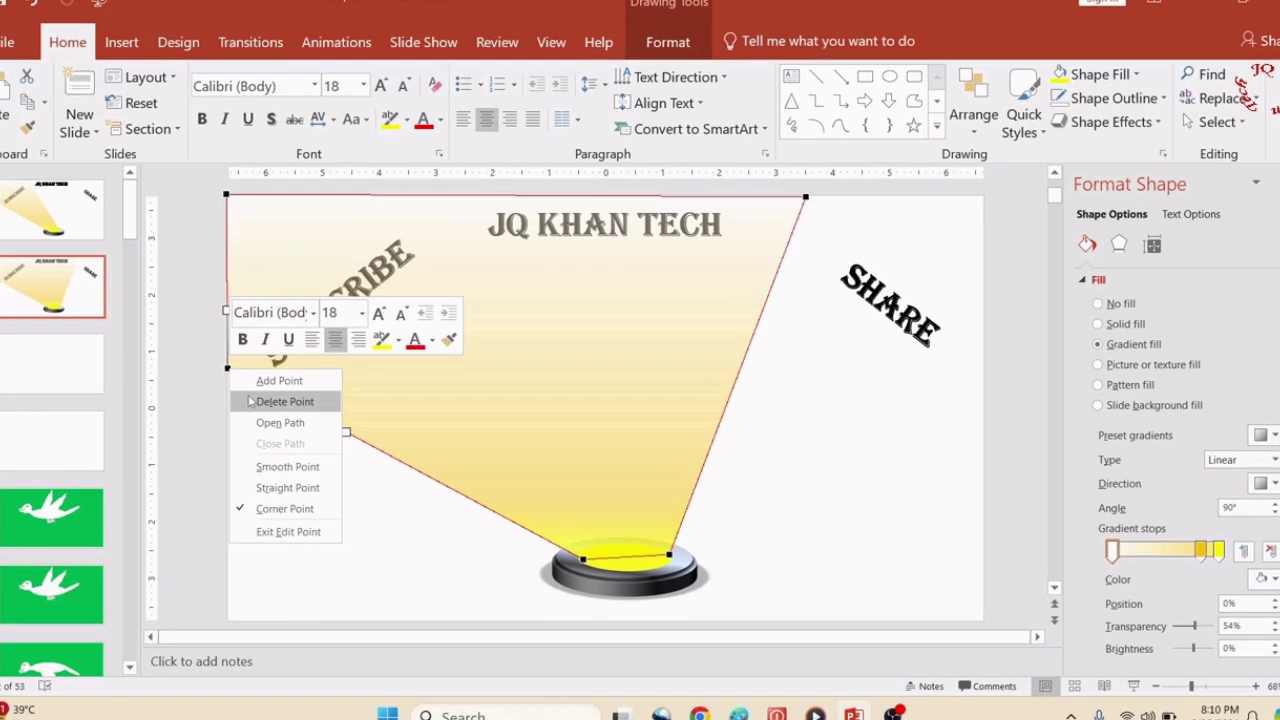
{"action": "left_click", "coordinate": [259, 400]}
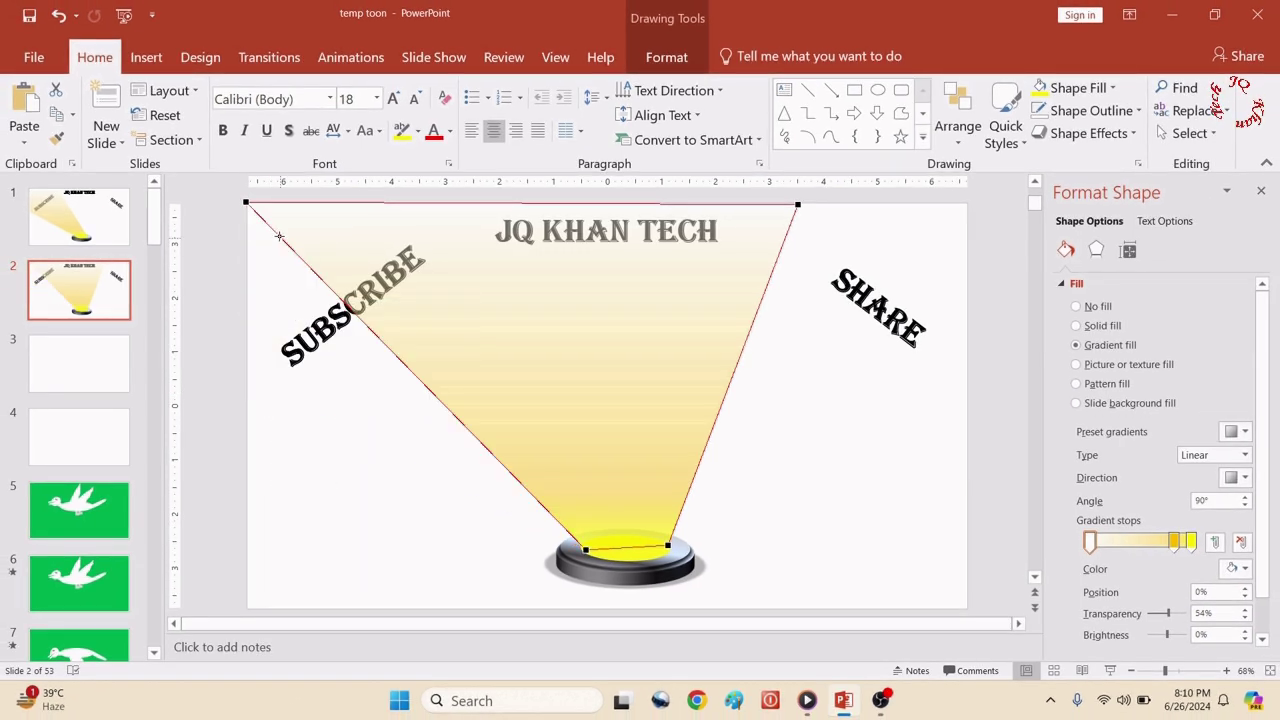
{"action": "left_click_drag", "start_coordinate": [248, 202], "coordinate": [463, 202]}
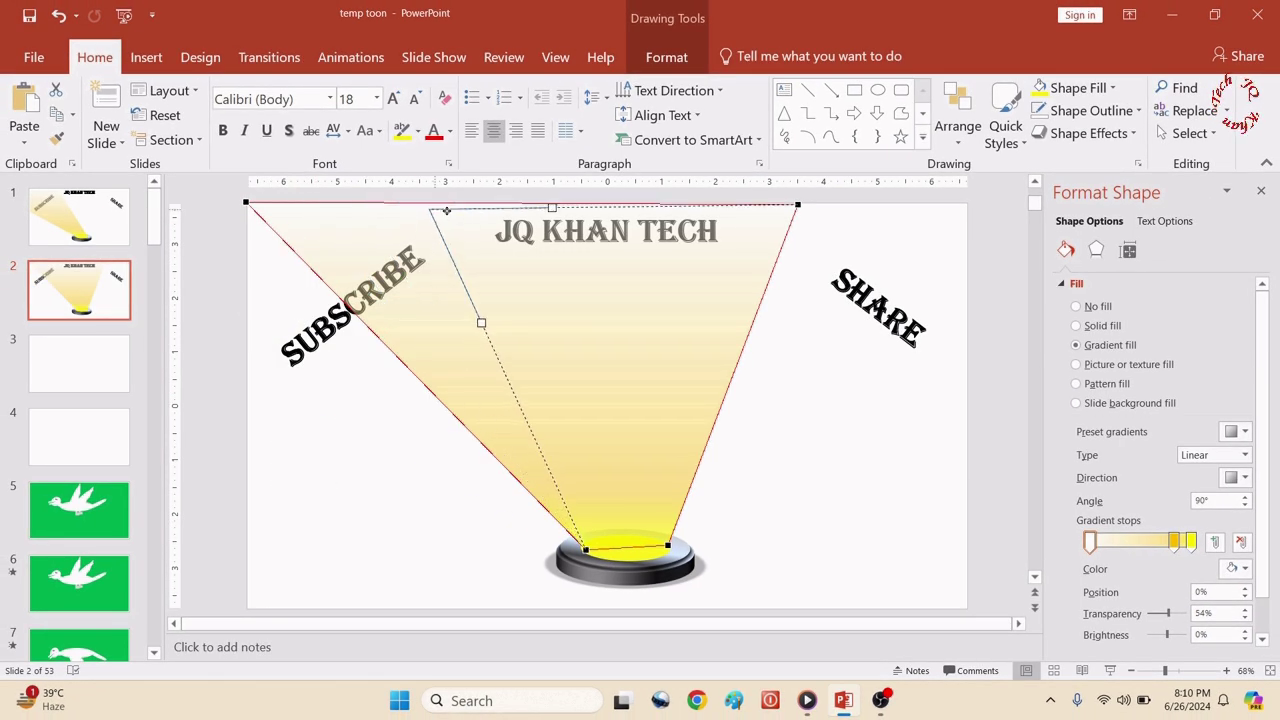
{"action": "left_click_drag", "start_coordinate": [463, 202], "coordinate": [460, 202]}
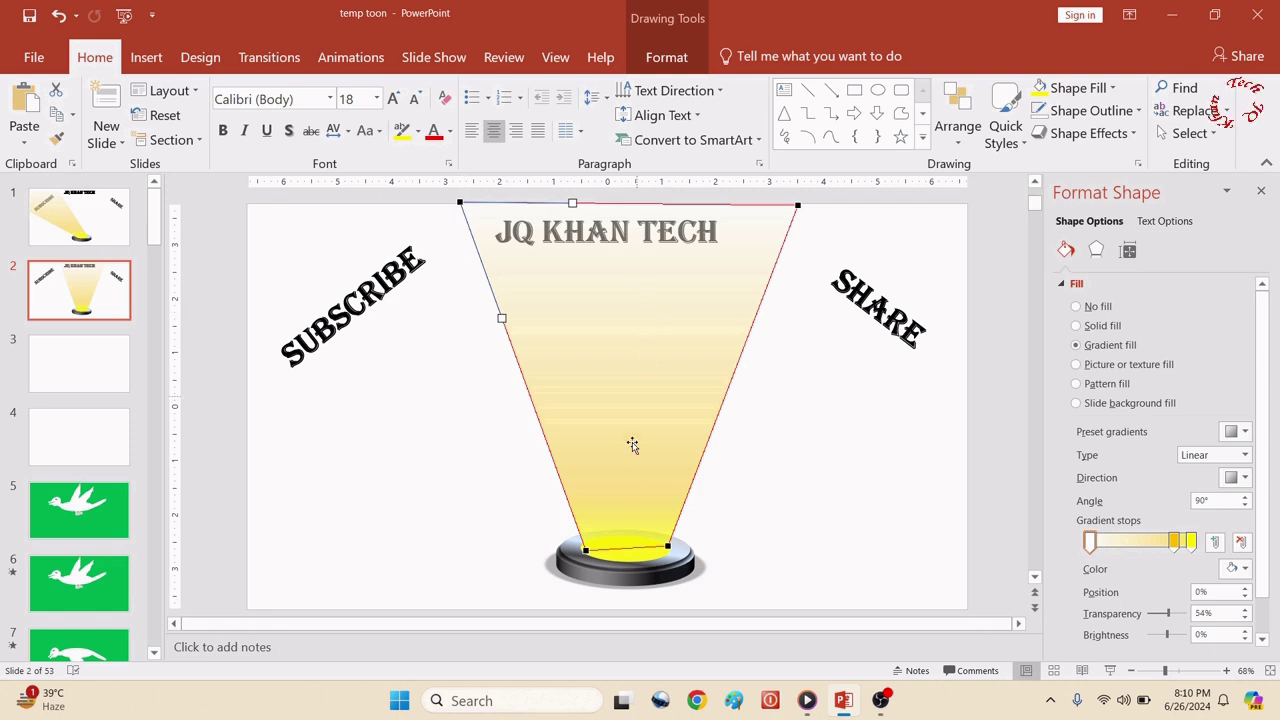
{"action": "left_click", "coordinate": [585, 549]}
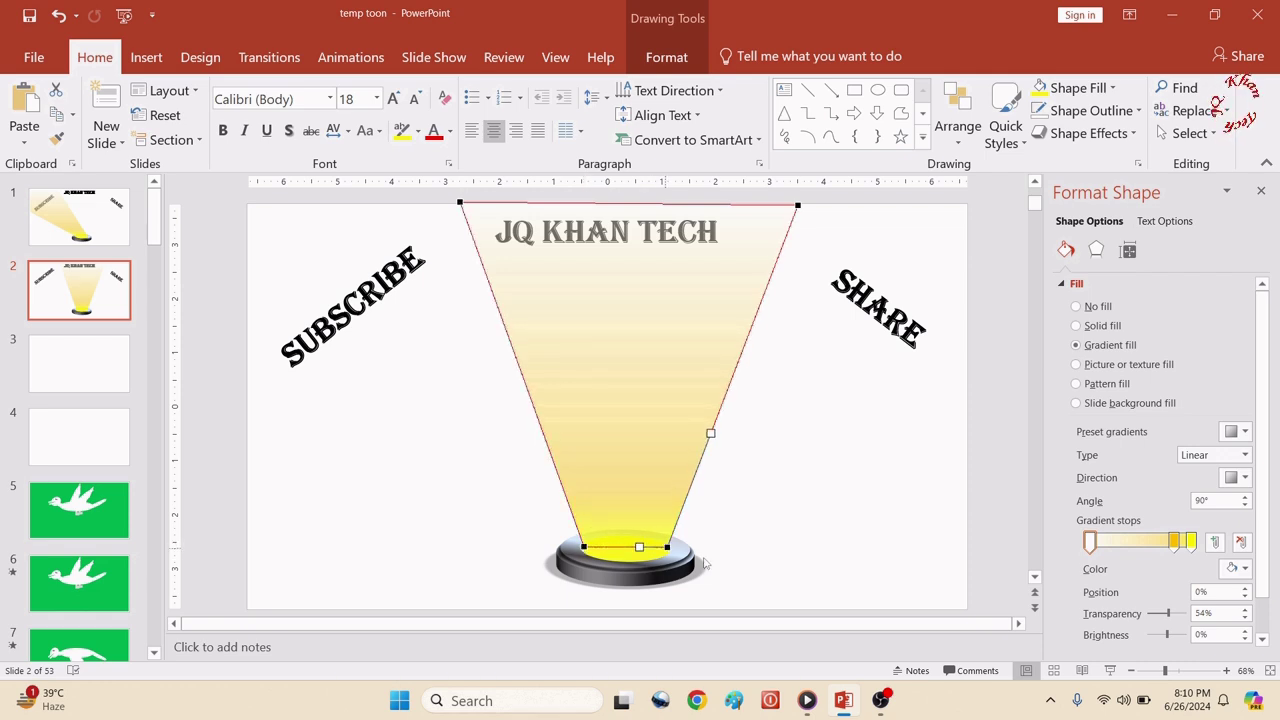
{"action": "left_click", "coordinate": [740, 575]}
Duplicate slide 1 and move the copy to position 3.
{"action": "key", "text": "ctrl+z"}
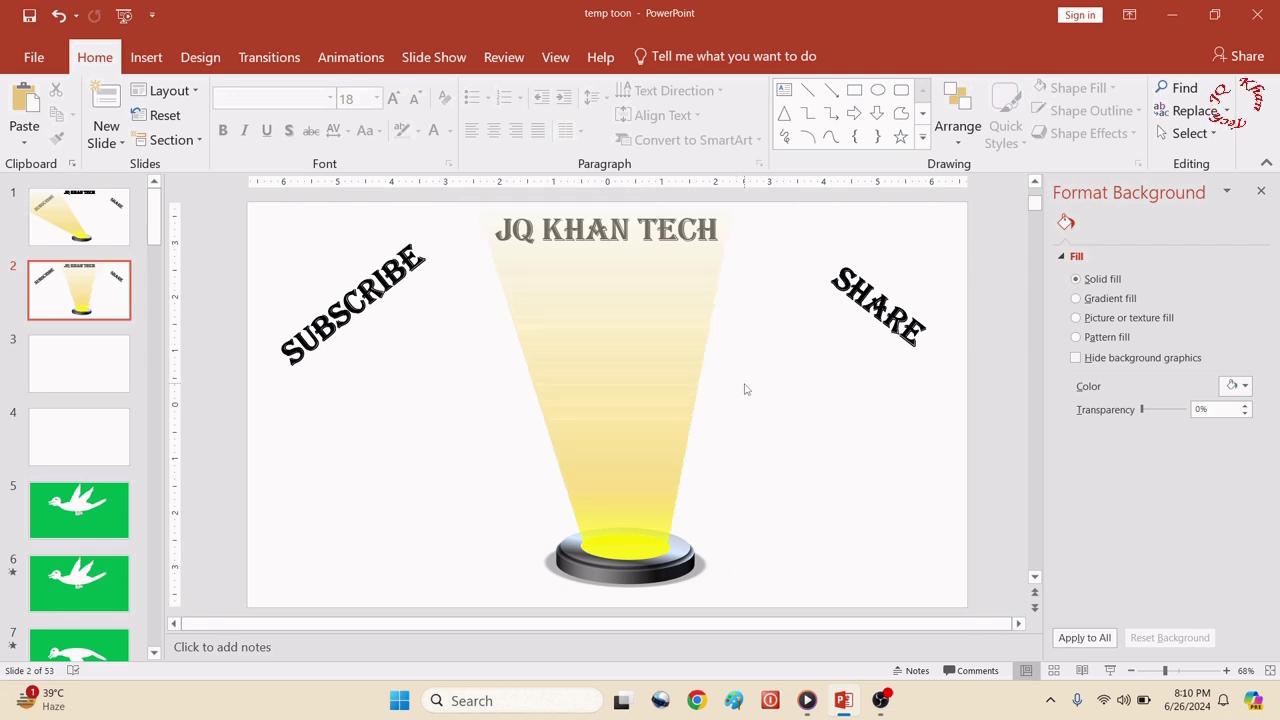
{"action": "left_click", "coordinate": [80, 230]}
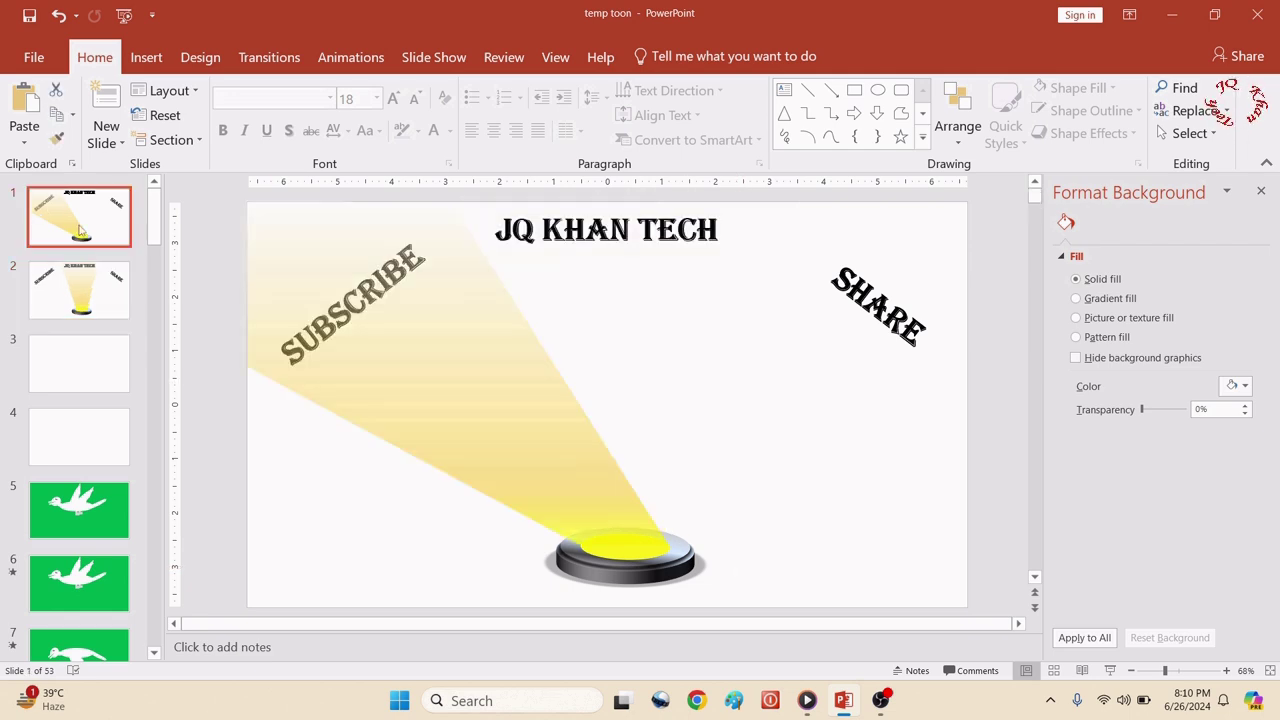
{"action": "key", "text": "ctrl+d"}
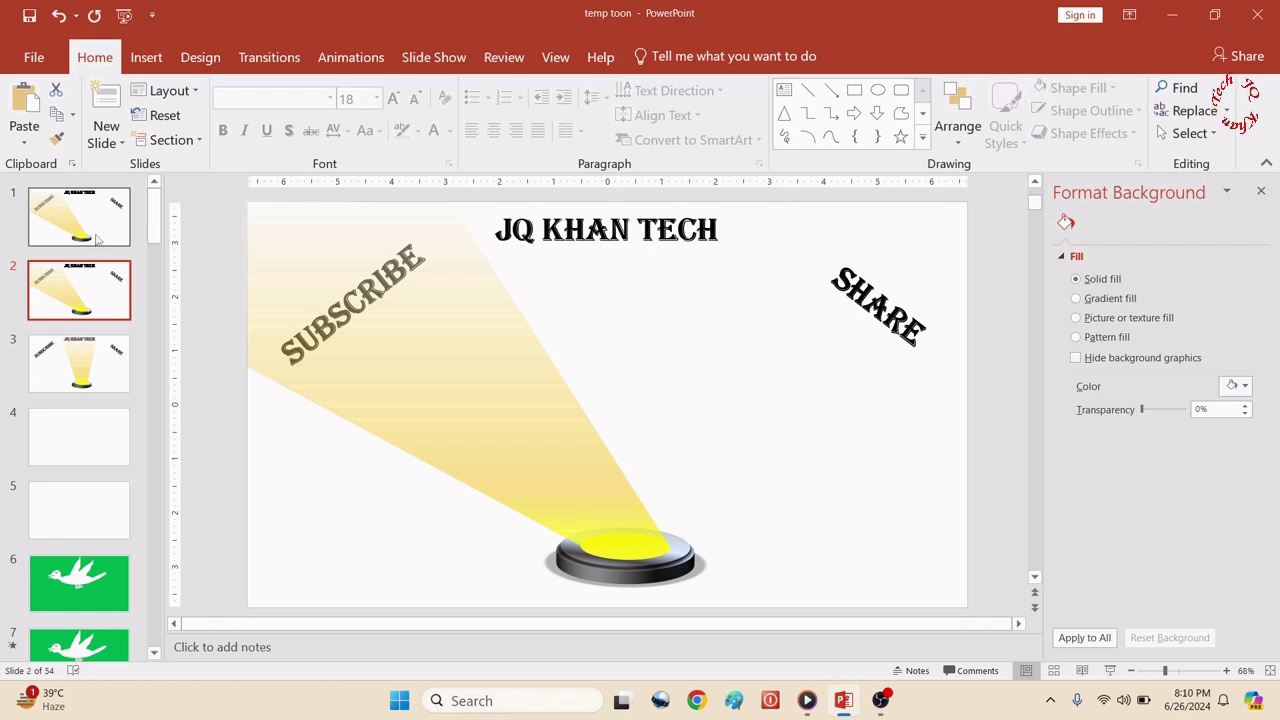
{"action": "left_click_drag", "start_coordinate": [98, 268], "coordinate": [85, 370]}
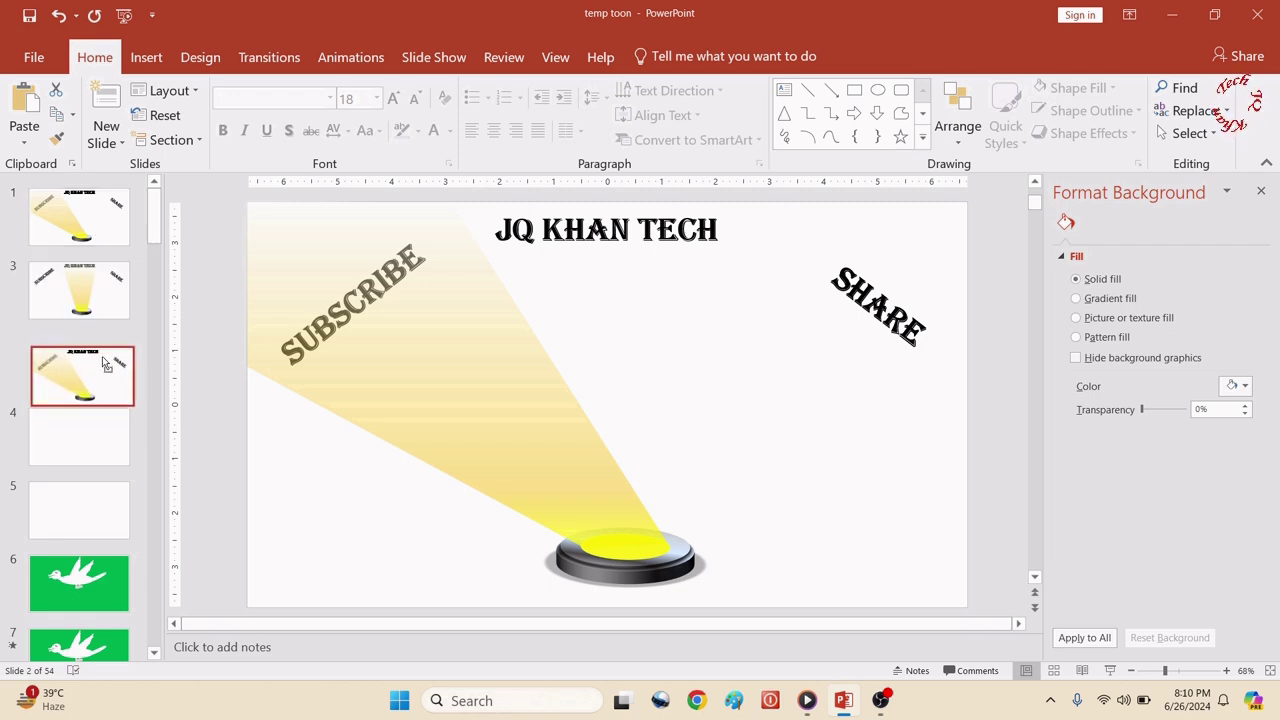
Flip the light beam on slide 3 horizontally.
{"action": "left_click", "coordinate": [379, 369]}
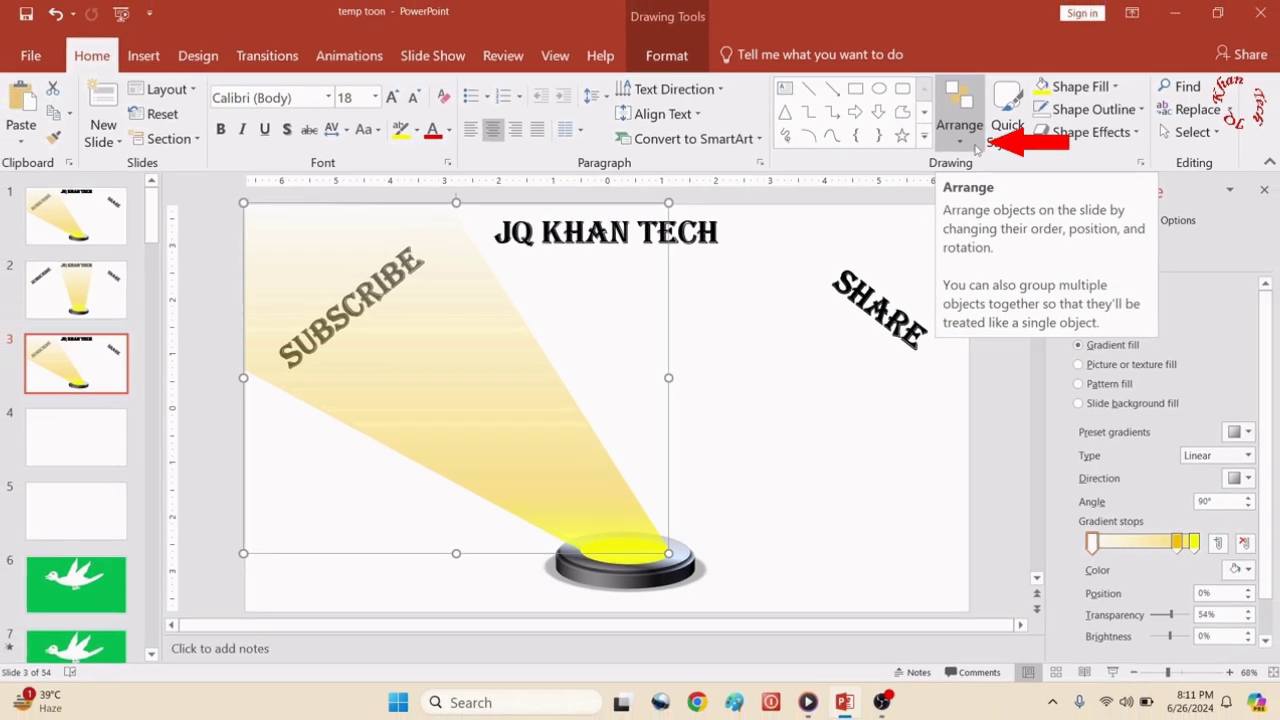
{"action": "left_click", "coordinate": [975, 148]}
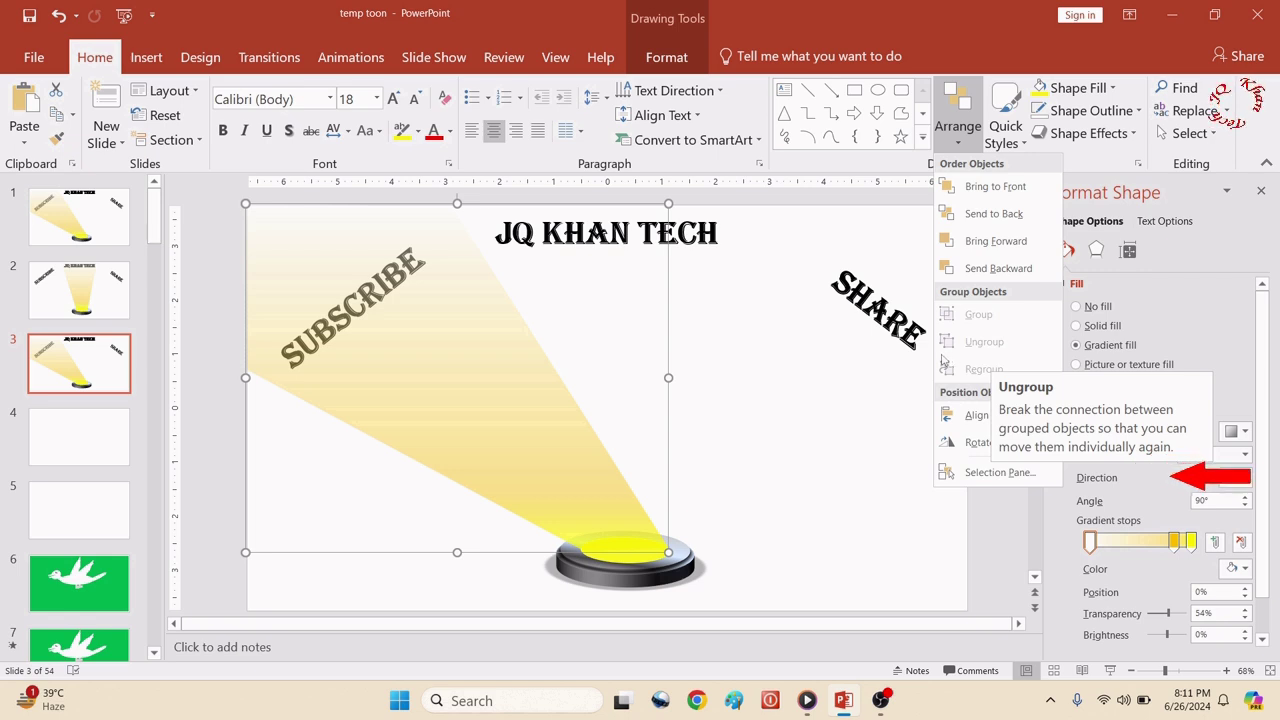
{"action": "mouse_move", "coordinate": [990, 445]}
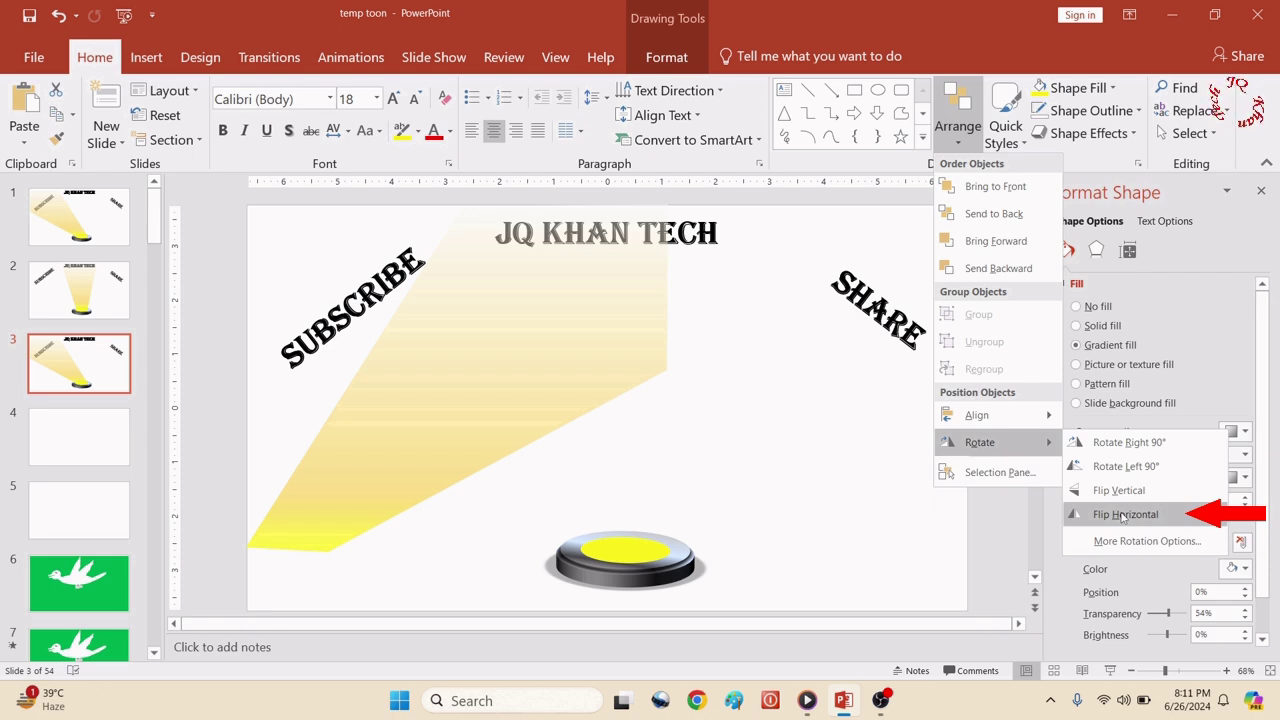
{"action": "left_click", "coordinate": [1123, 515]}
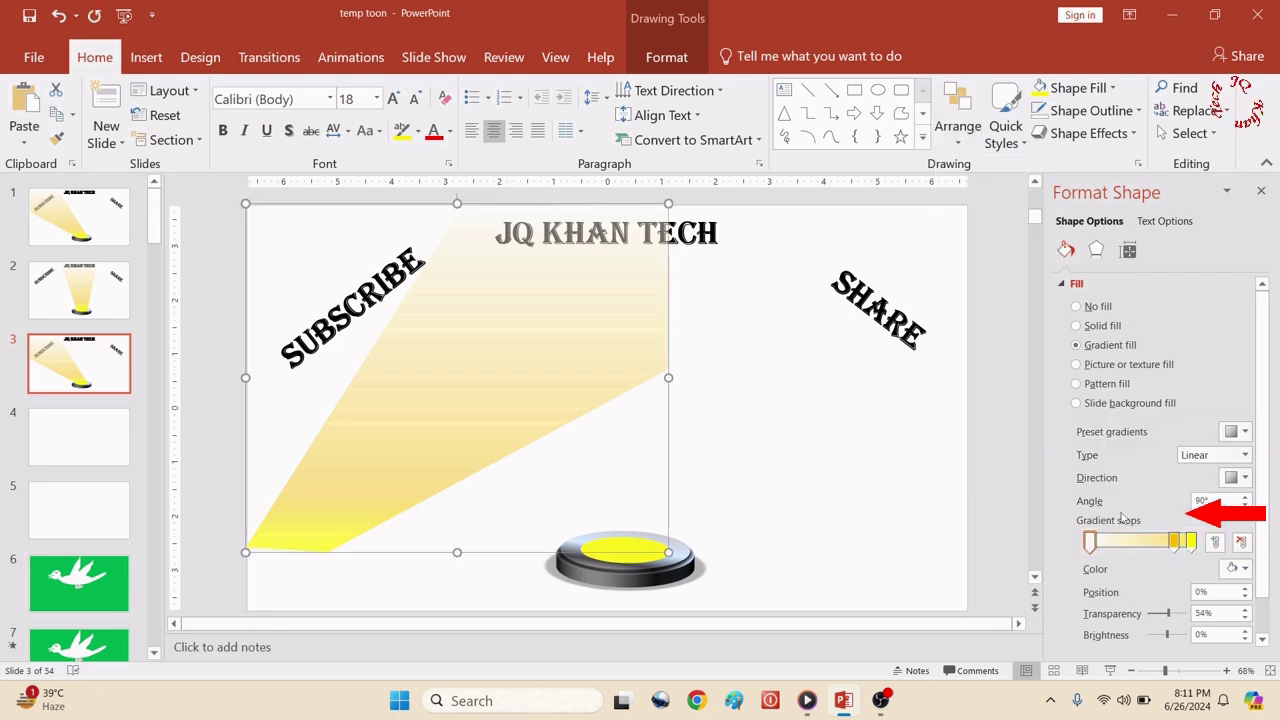
Move the flipped beam onto the disc and edit its top corners to cover SHARE.
{"action": "left_click_drag", "start_coordinate": [577, 403], "coordinate": [888, 378]}
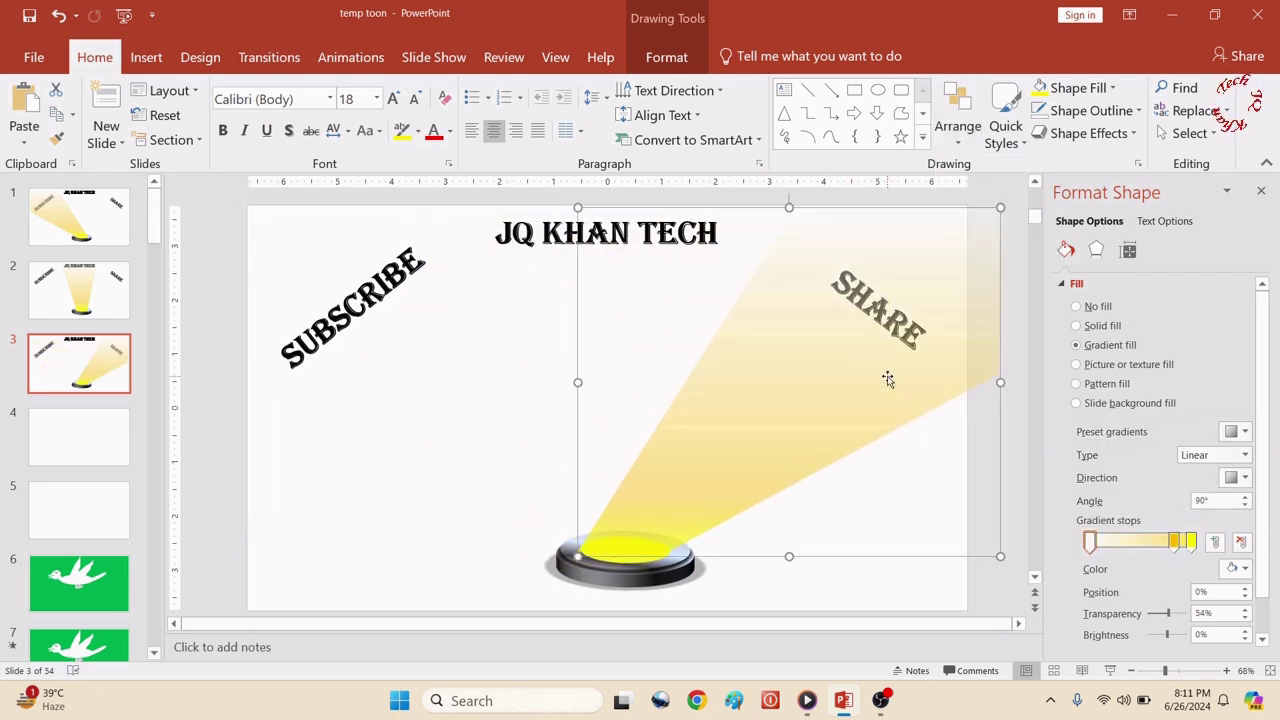
{"action": "right_click", "coordinate": [889, 378]}
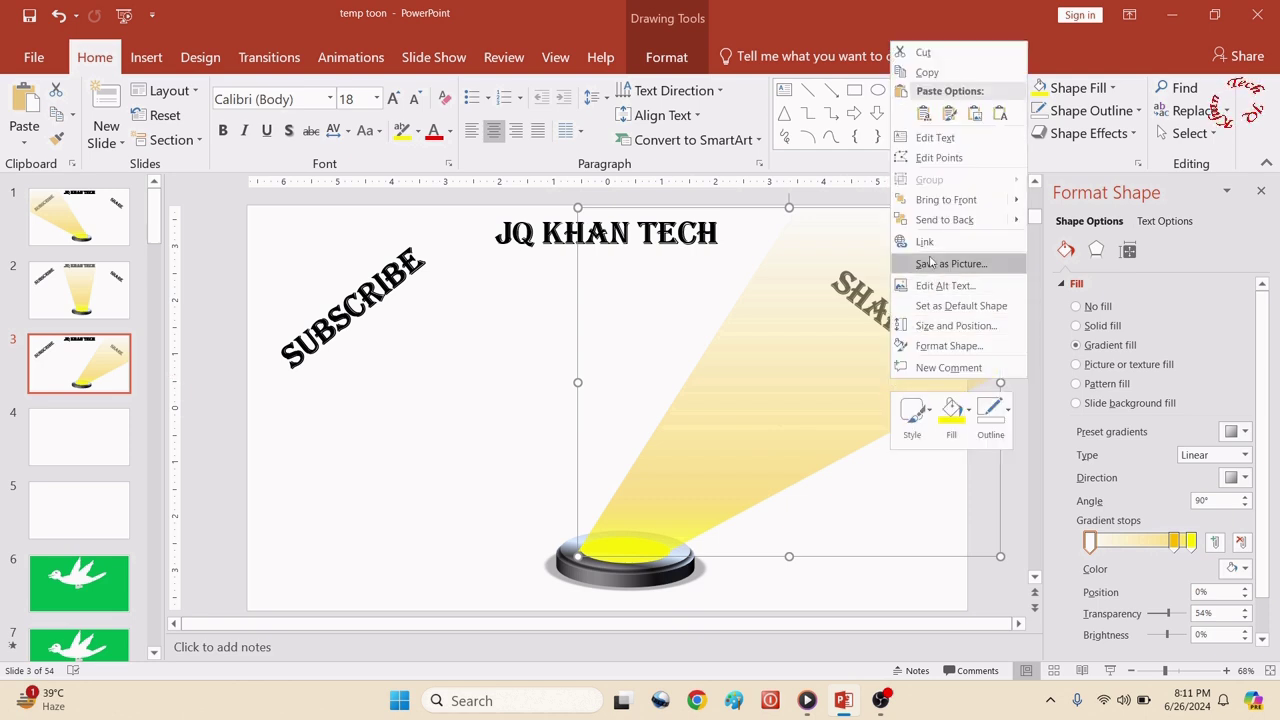
{"action": "left_click", "coordinate": [926, 160]}
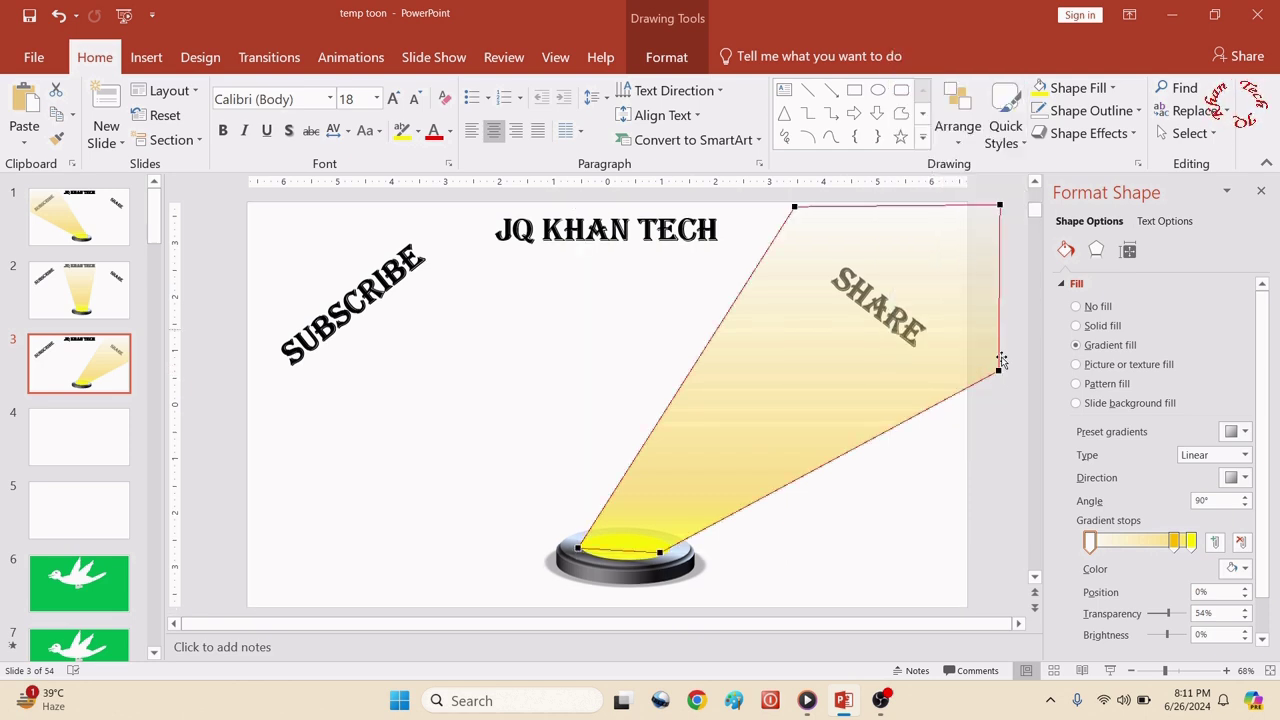
{"action": "left_click_drag", "start_coordinate": [999, 370], "coordinate": [964, 332]}
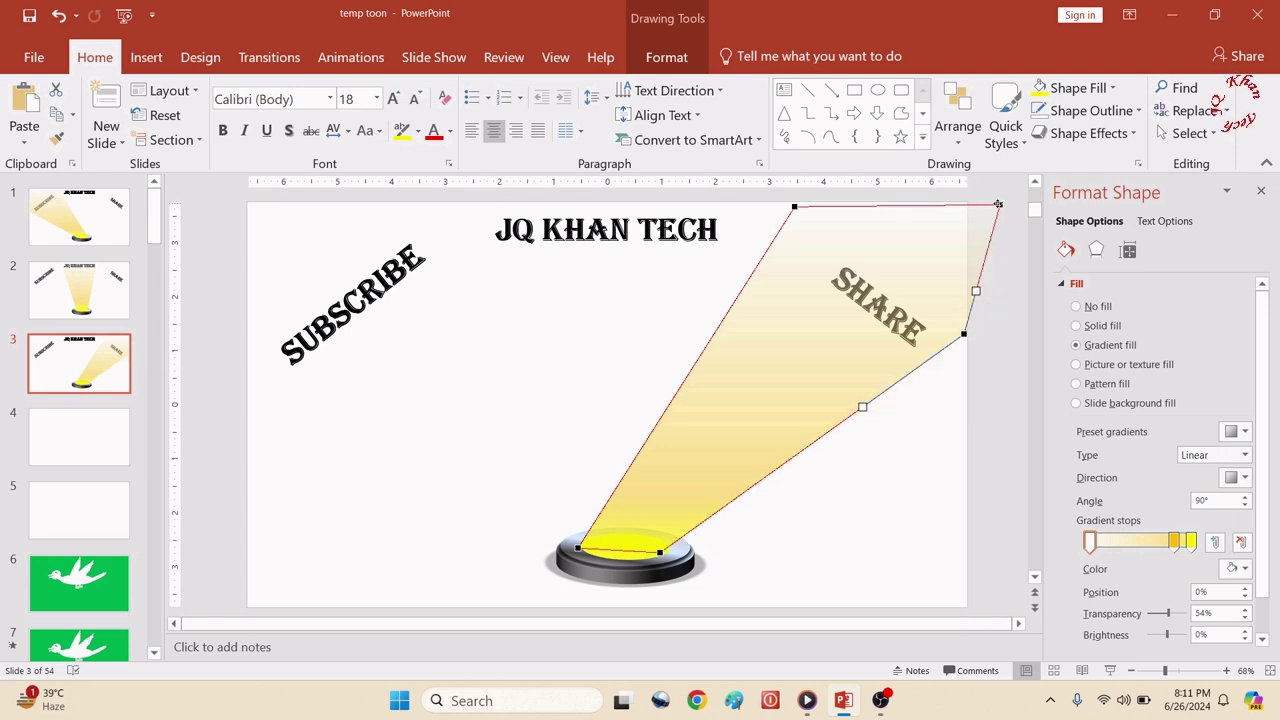
{"action": "left_click_drag", "start_coordinate": [998, 204], "coordinate": [966, 206]}
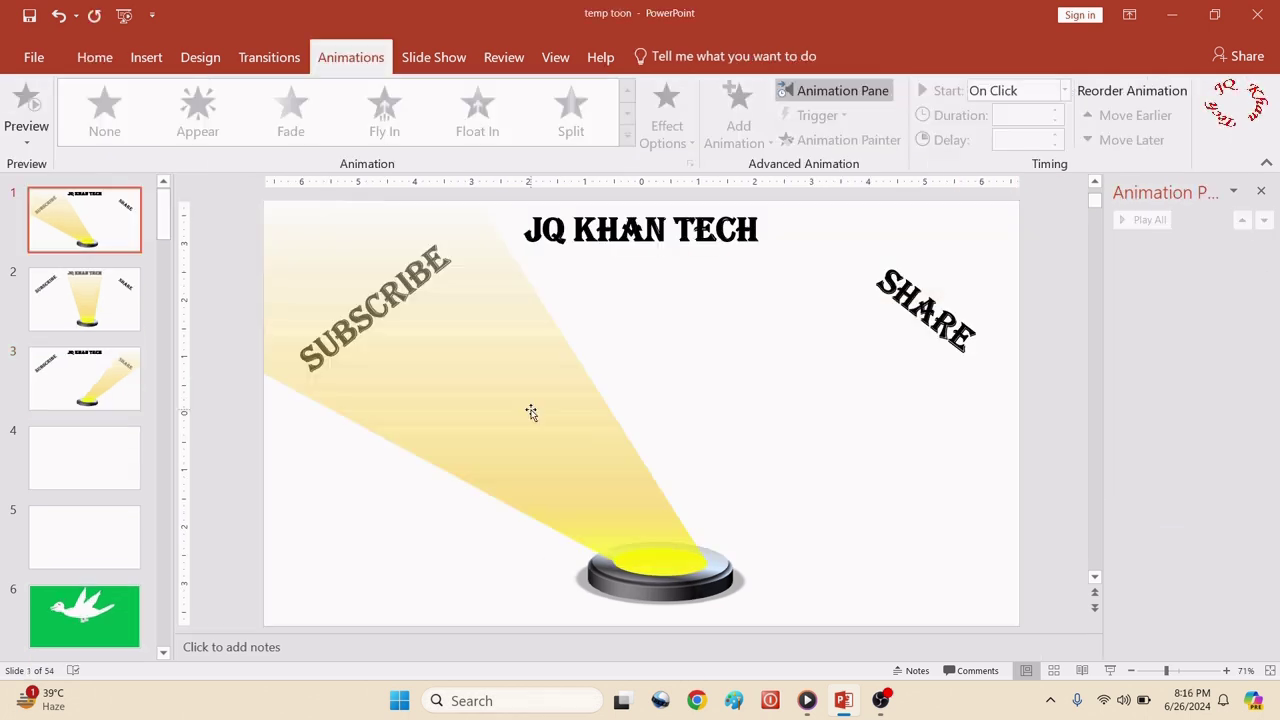
{"action": "left_click", "coordinate": [520, 370]}
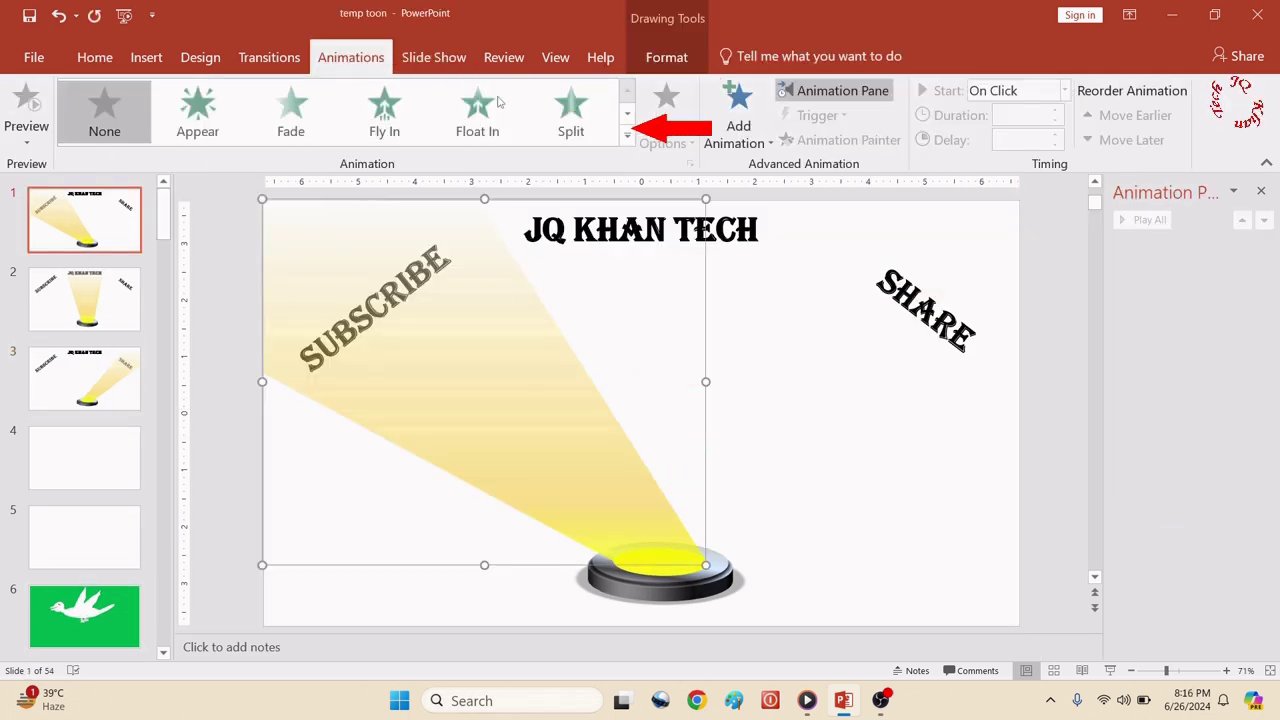
Apply a Wipe entrance animation to the beam on slide 1.
{"action": "left_click", "coordinate": [626, 135]}
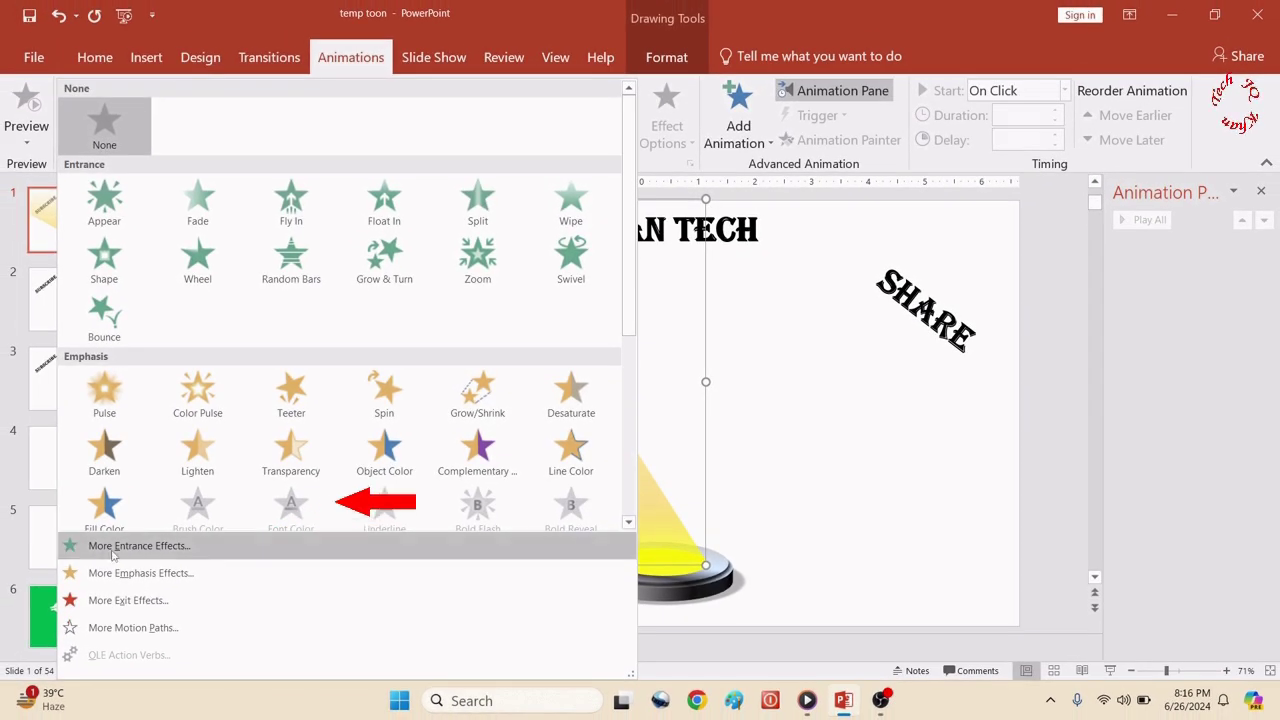
{"action": "left_click", "coordinate": [268, 540]}
{"action": "left_click_drag", "start_coordinate": [600, 161], "coordinate": [856, 154]}
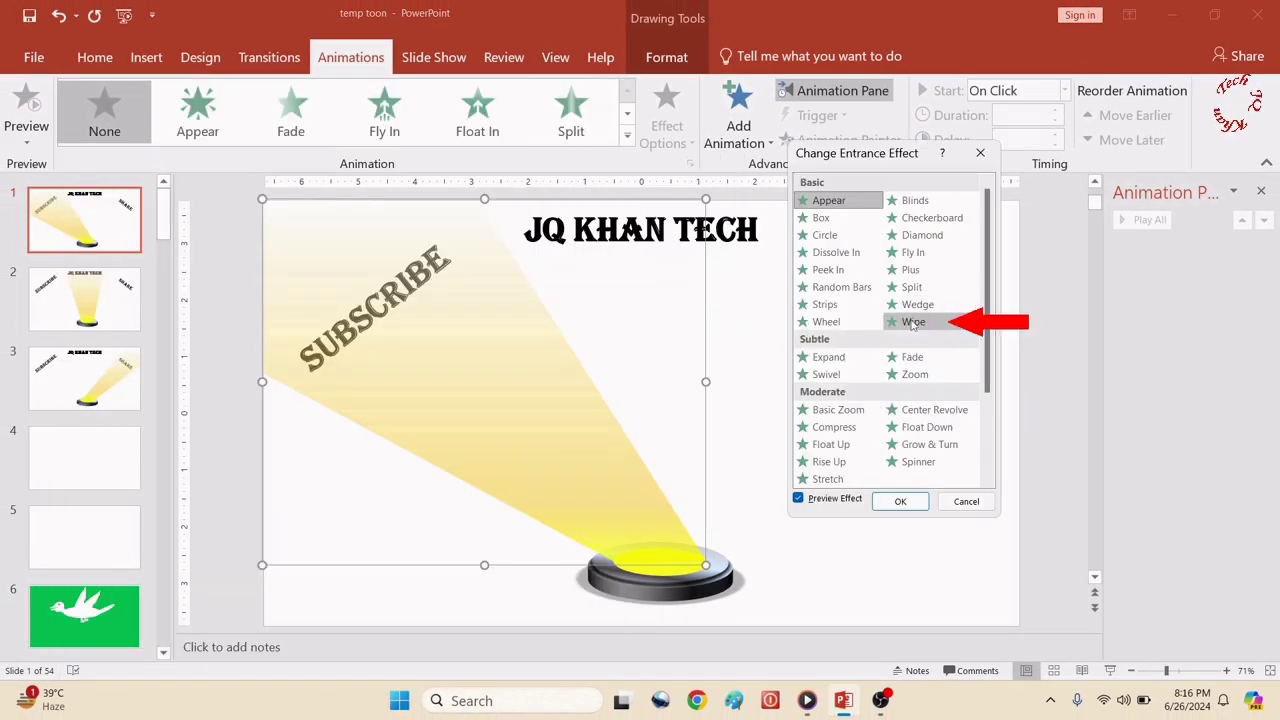
{"action": "left_click", "coordinate": [915, 322]}
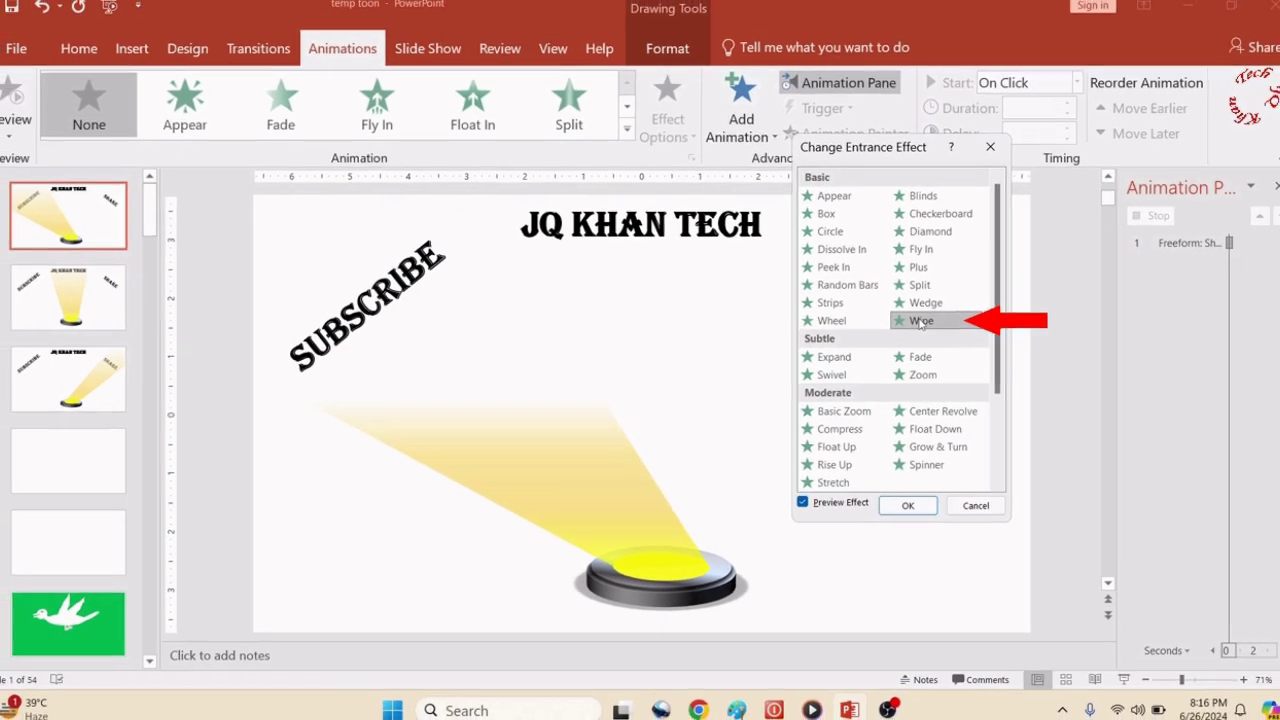
{"action": "left_click", "coordinate": [900, 501]}
Apply a Wipe entrance animation to the beam on slide 2.
{"action": "key", "text": "Page_Down"}
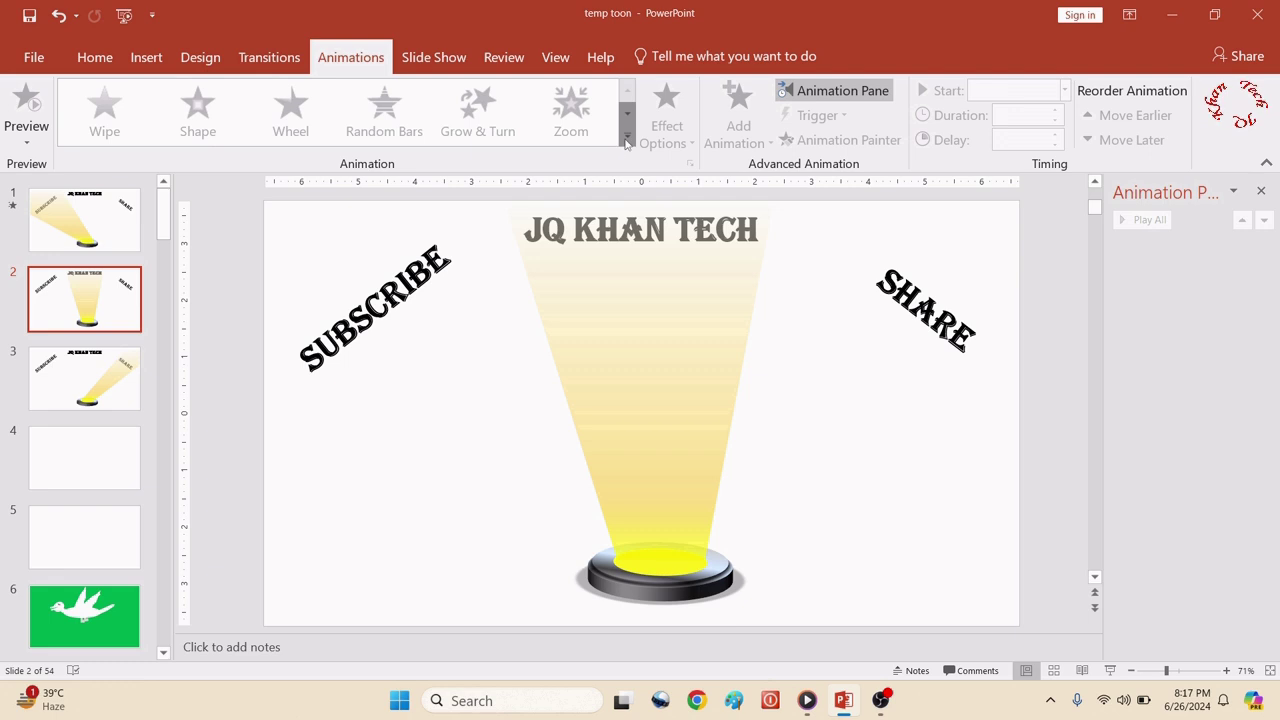
{"action": "left_click", "coordinate": [671, 442]}
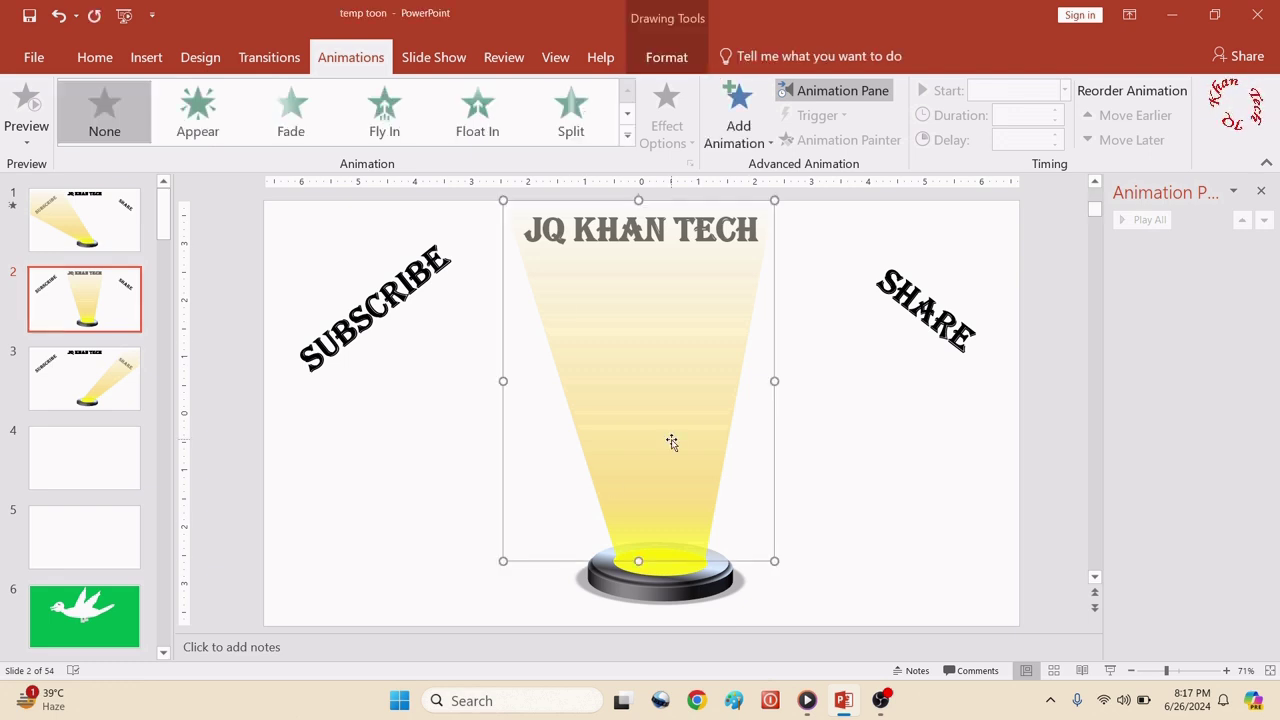
{"action": "left_click", "coordinate": [627, 137]}
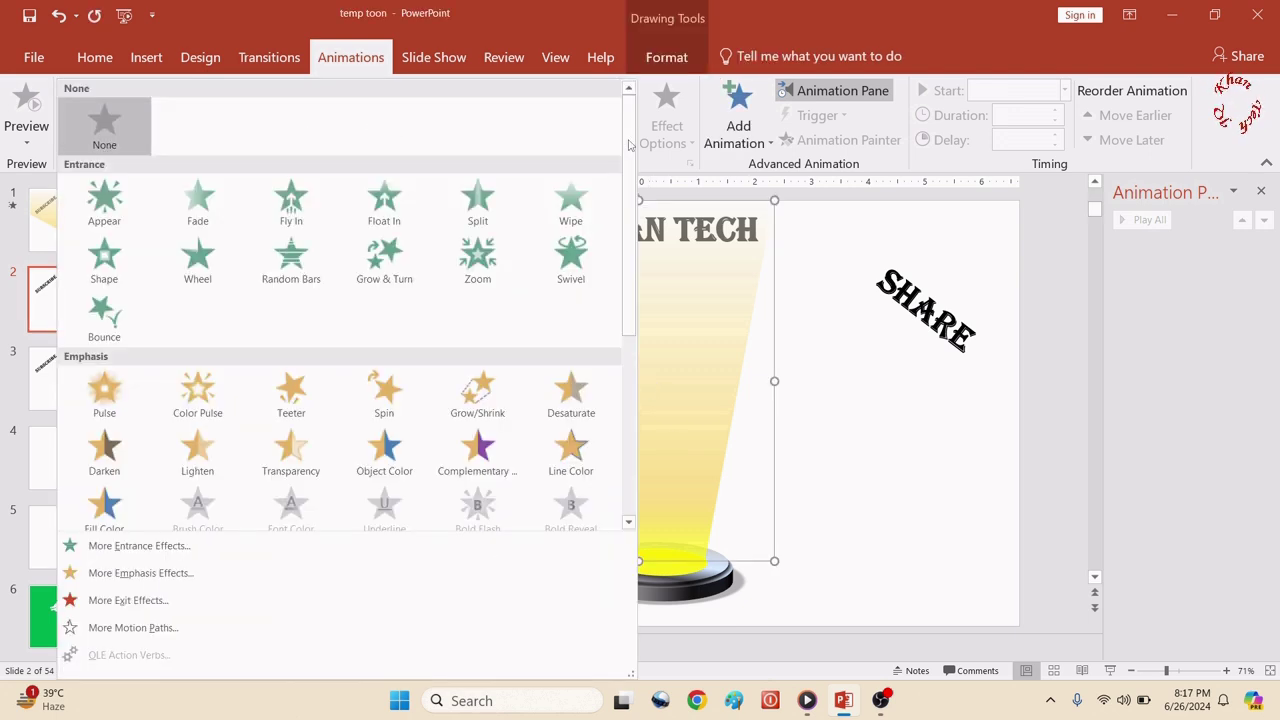
{"action": "left_click", "coordinate": [203, 546]}
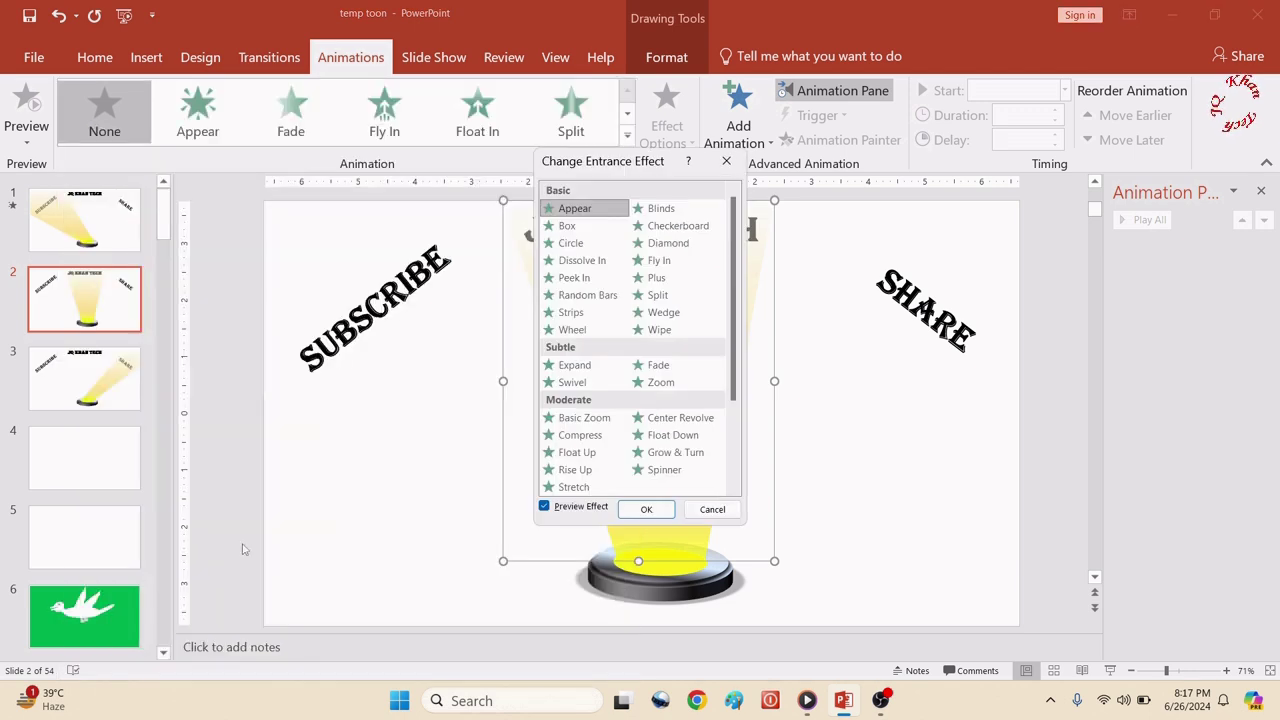
{"action": "left_click", "coordinate": [665, 329]}
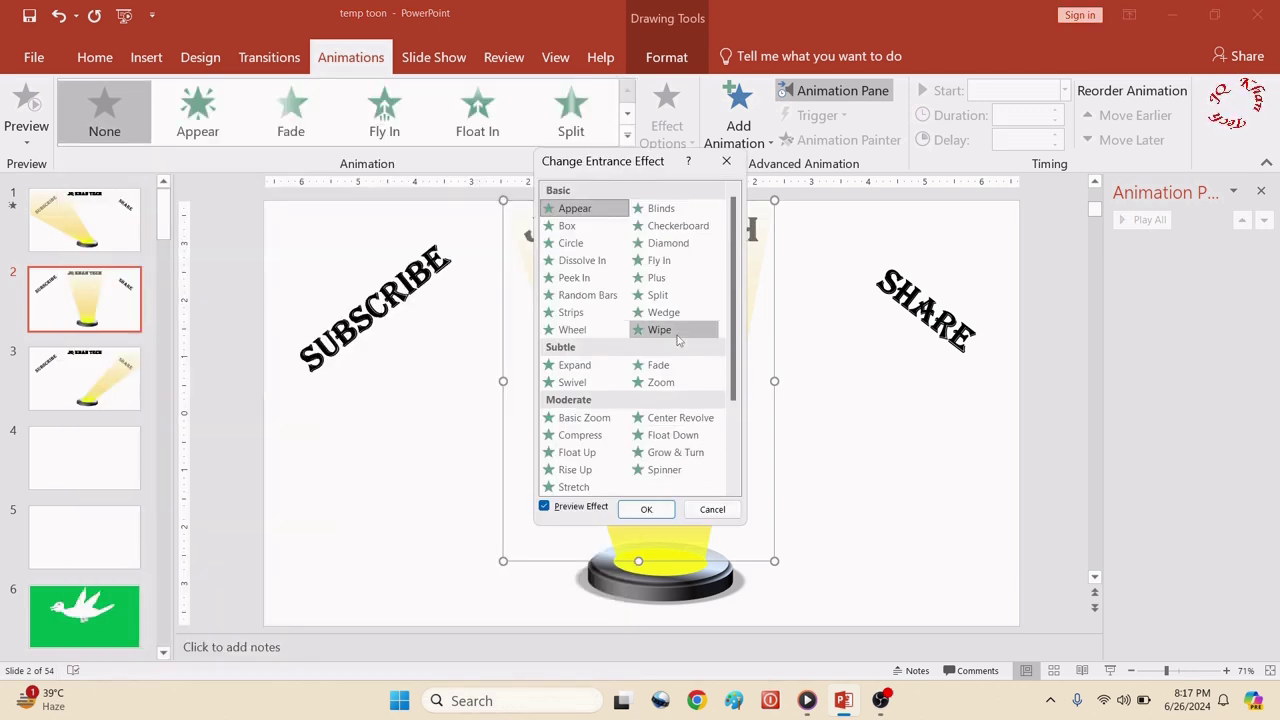
{"action": "left_click", "coordinate": [646, 509]}
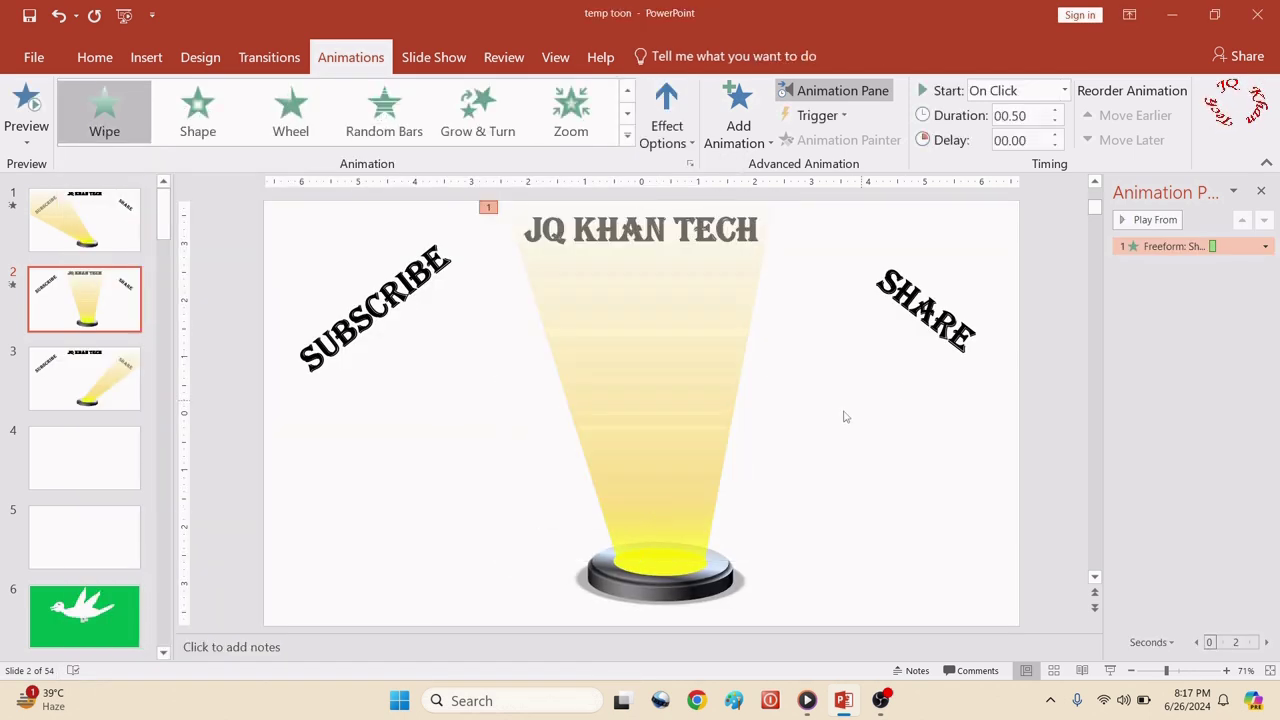
Apply a Wipe entrance animation to the beam on slide 3.
{"action": "left_click", "coordinate": [87, 388]}
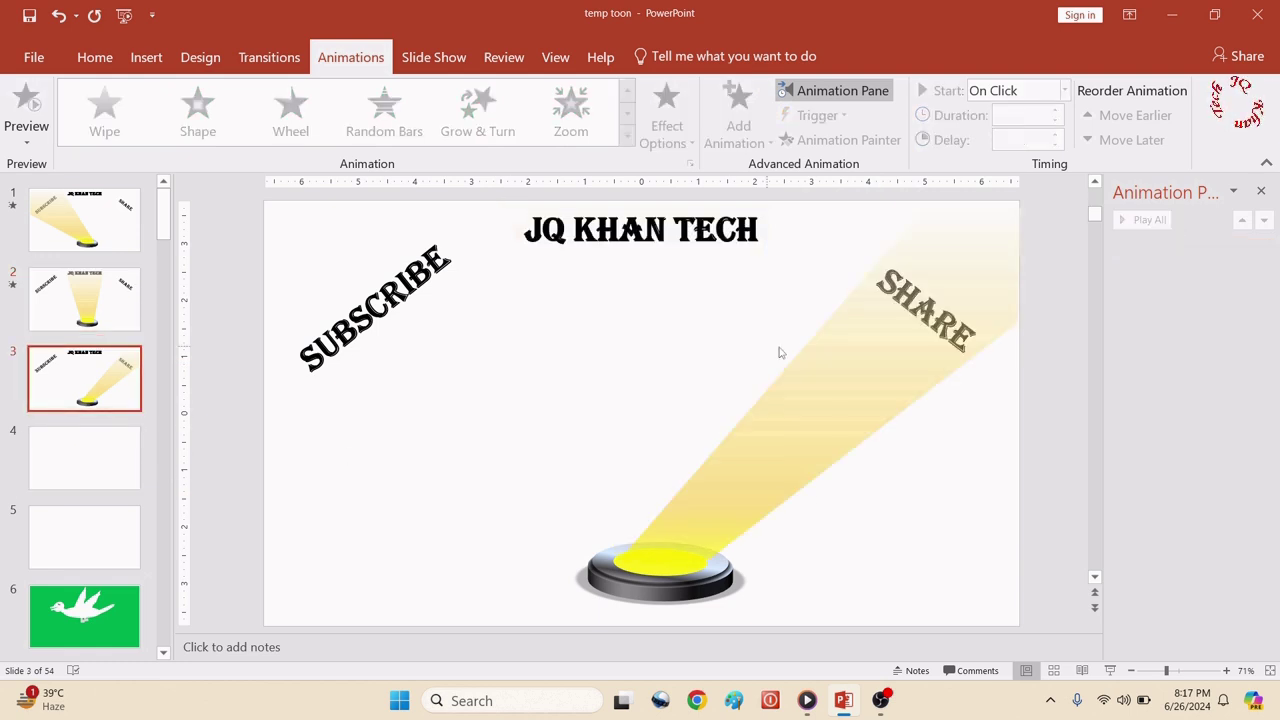
{"action": "left_click", "coordinate": [833, 392]}
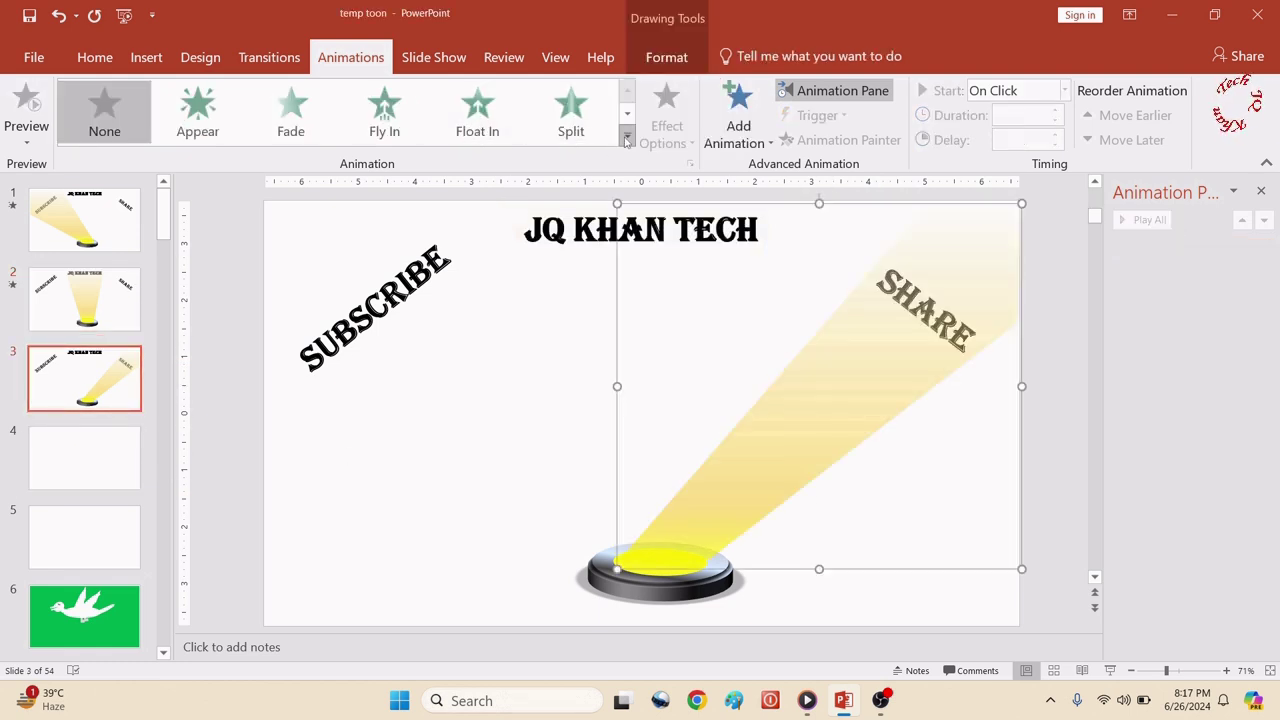
{"action": "left_click", "coordinate": [626, 137]}
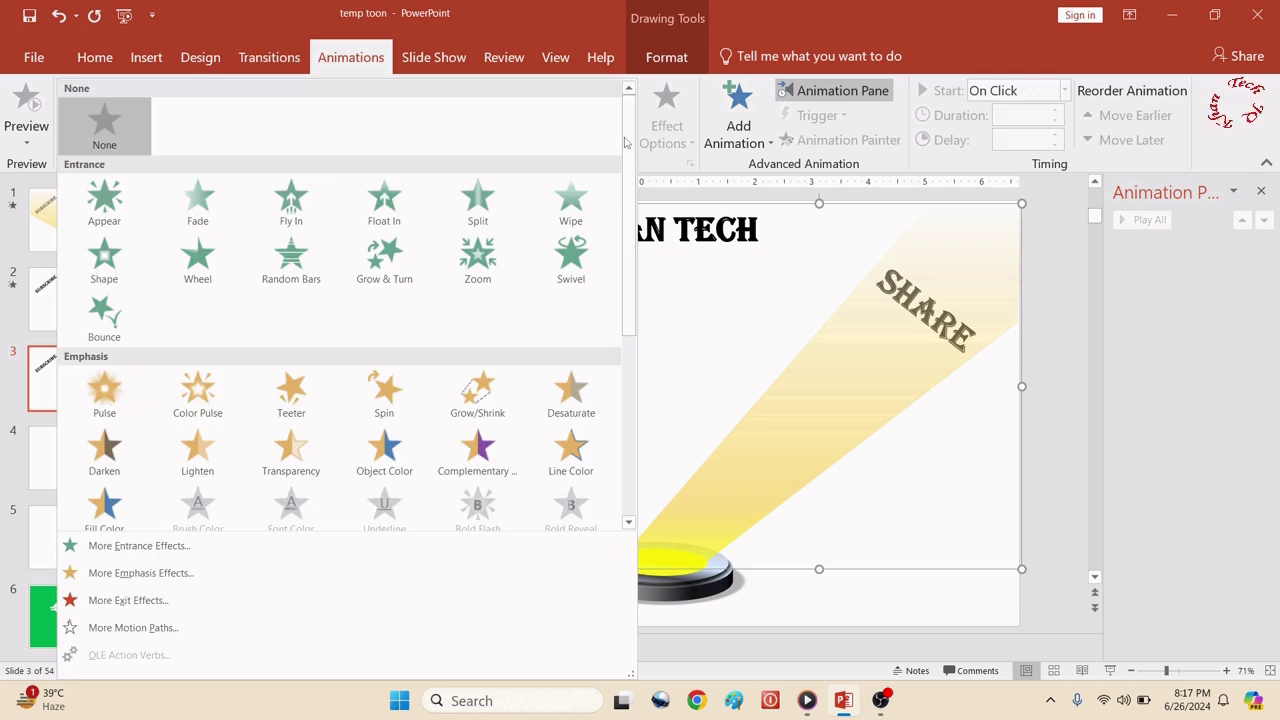
{"action": "left_click", "coordinate": [155, 545]}
{"action": "left_click", "coordinate": [659, 329]}
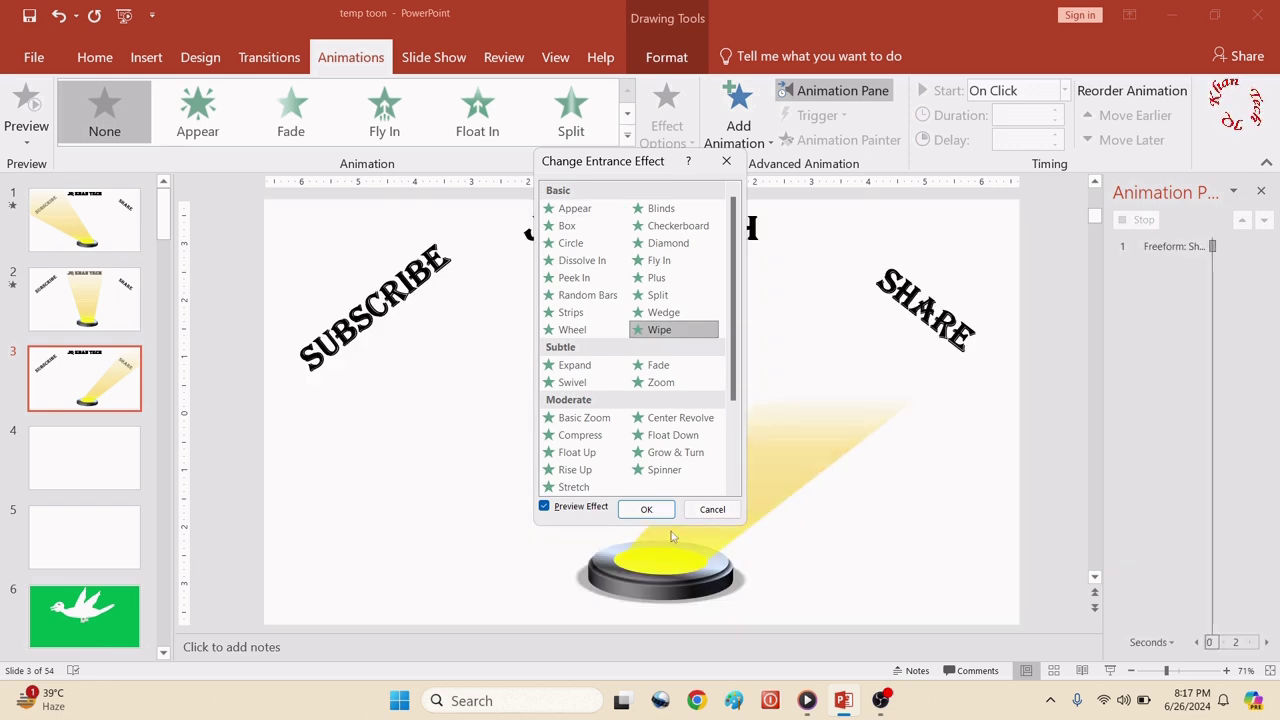
{"action": "left_click", "coordinate": [656, 512]}
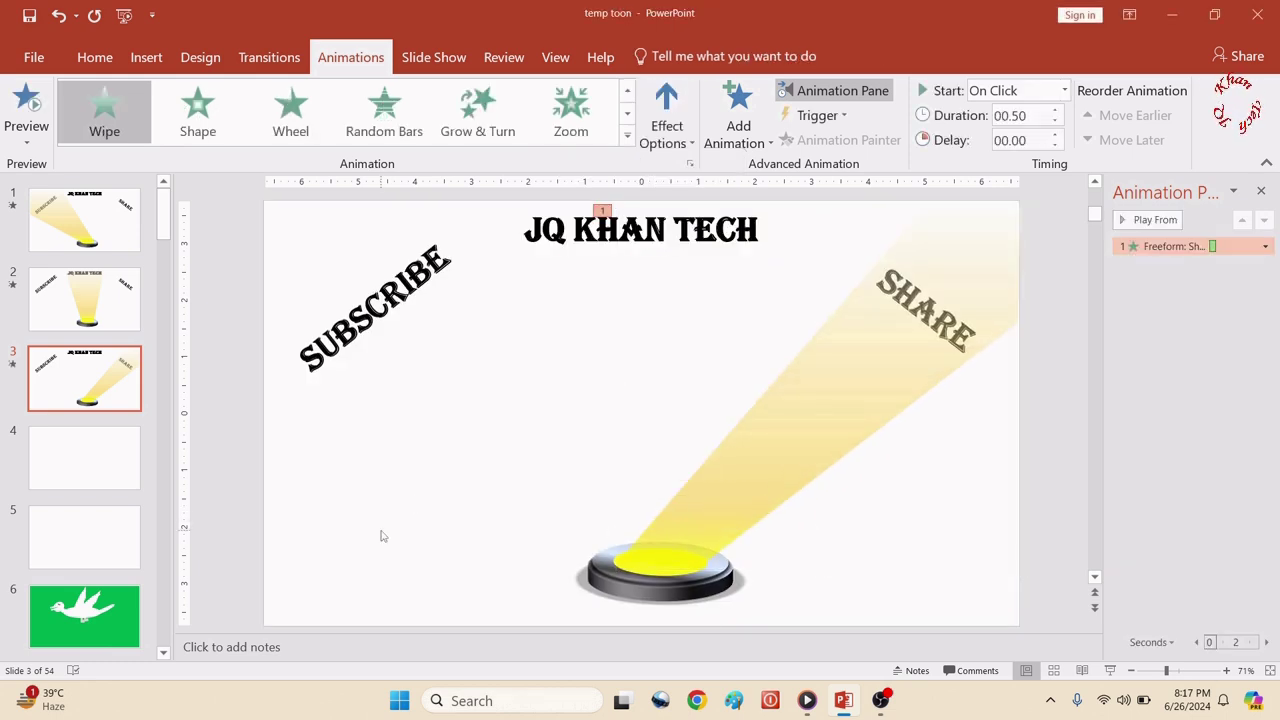